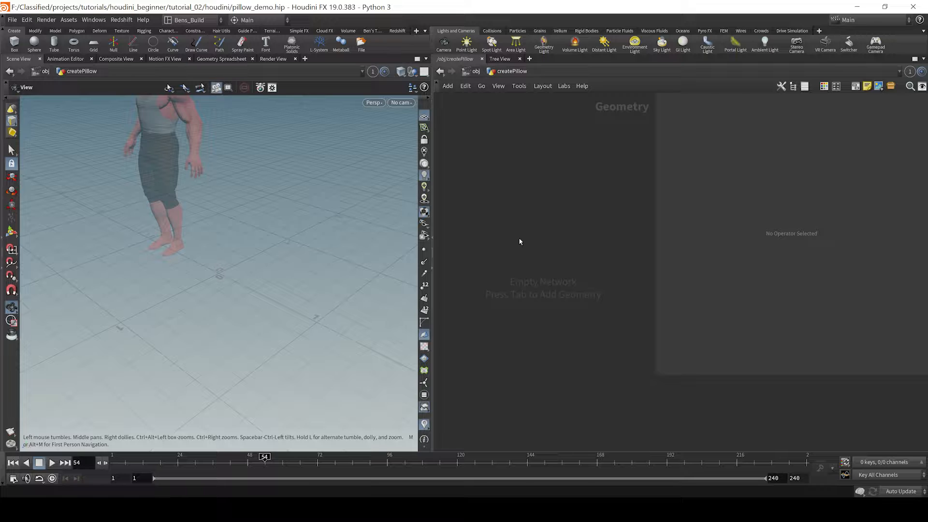
Add a Box node to the empty network and set its size to 0.5, 0.01, 0.5.
key(Tab)
key(Escape)
click(518, 237)
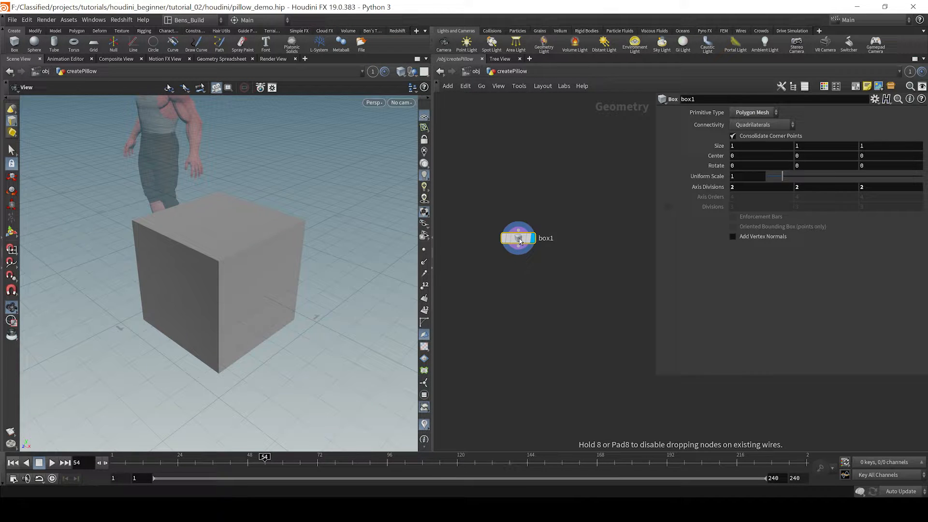
click(753, 146)
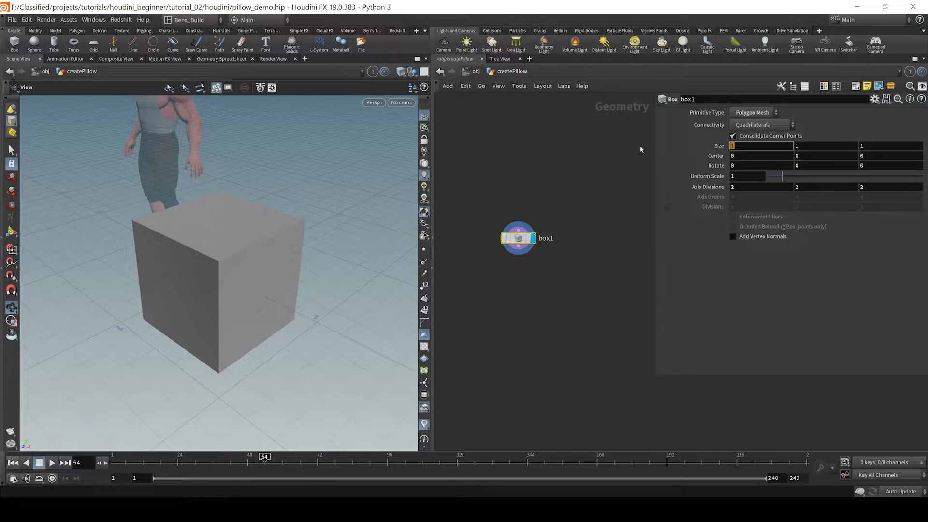
text(.5)
key(Tab)
text(.01)
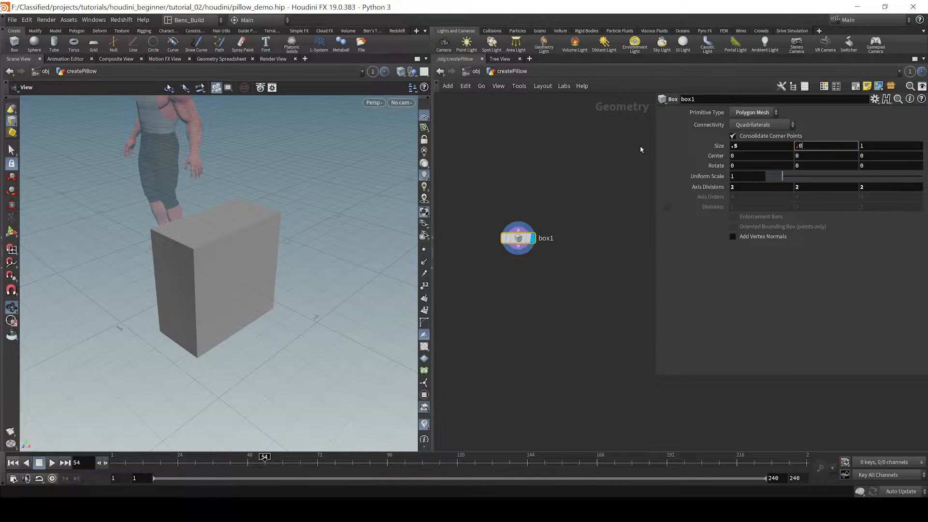
key(Tab)
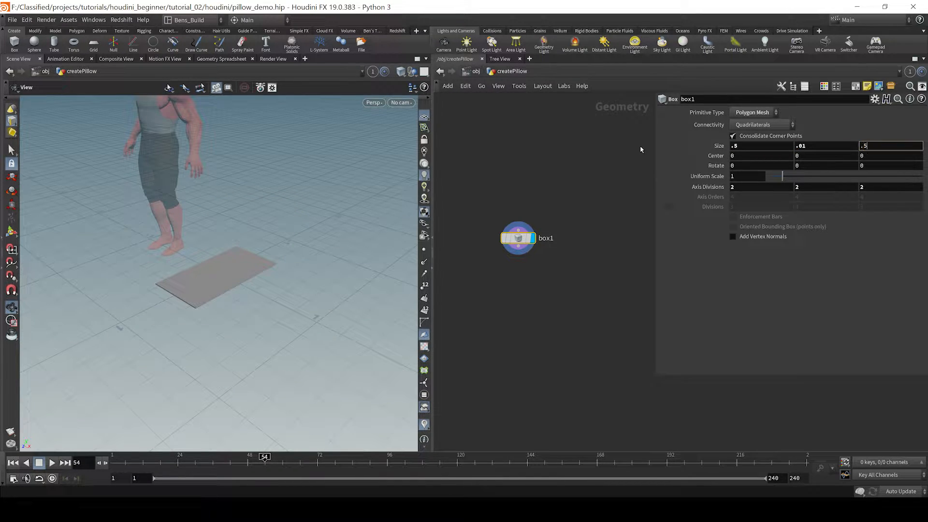
text(.5)
key(Return)
Set the box's axis divisions to 12, 3, 12.
drag(128, 341, 288, 273)
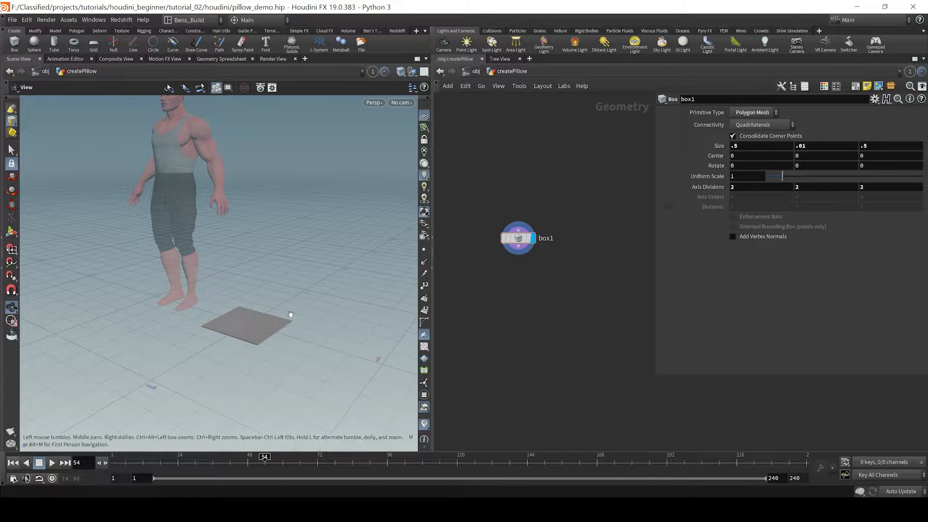
scroll(245, 342, up, 5)
scroll(261, 331, up, 4)
middle_drag(275, 338, 280, 337)
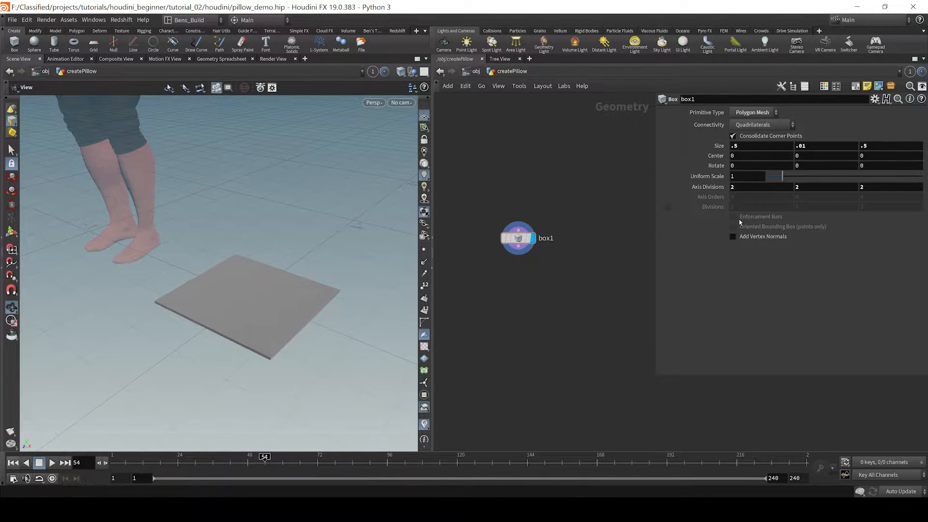
click(743, 188)
key(Tab)
key(Tab)
text(12)
key(Return)
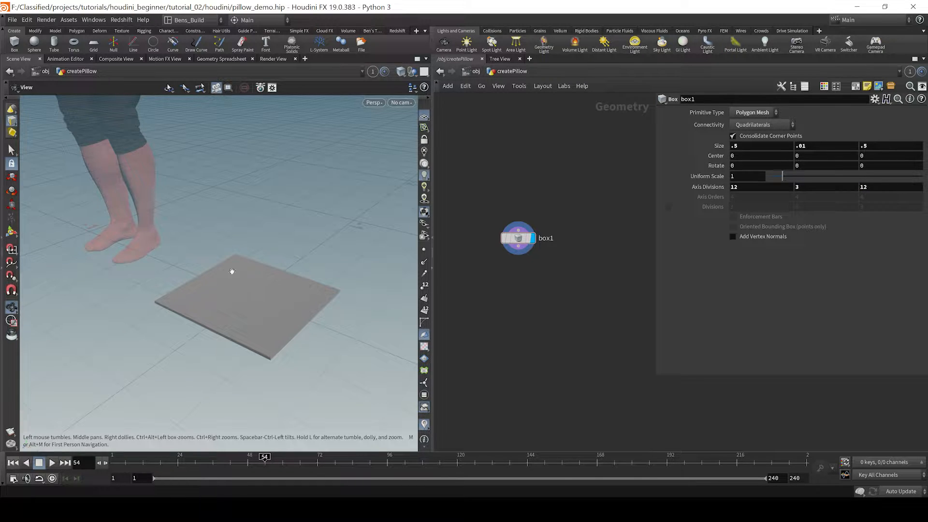
Switch the viewport to wire-over-shaded display to show the box's subdivisions.
key(shift+w)
drag(259, 332, 262, 328)
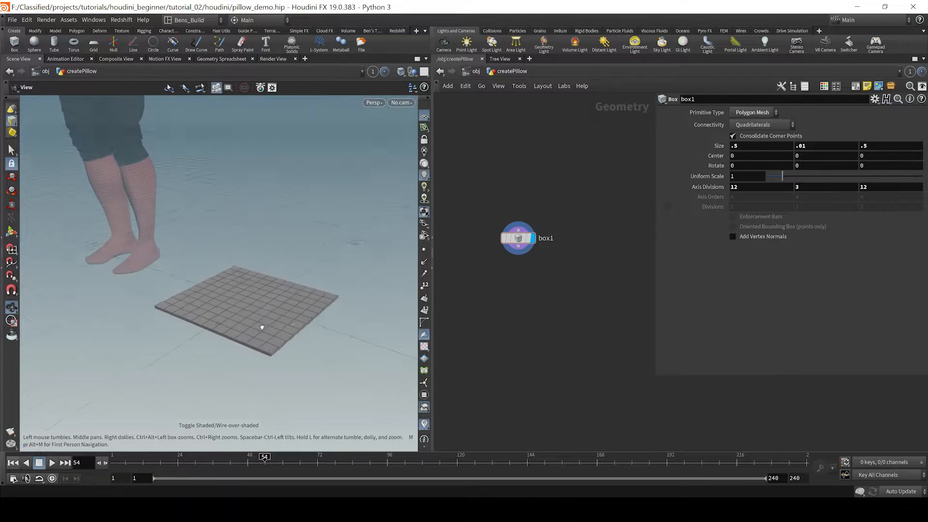
scroll(265, 330, up, 4)
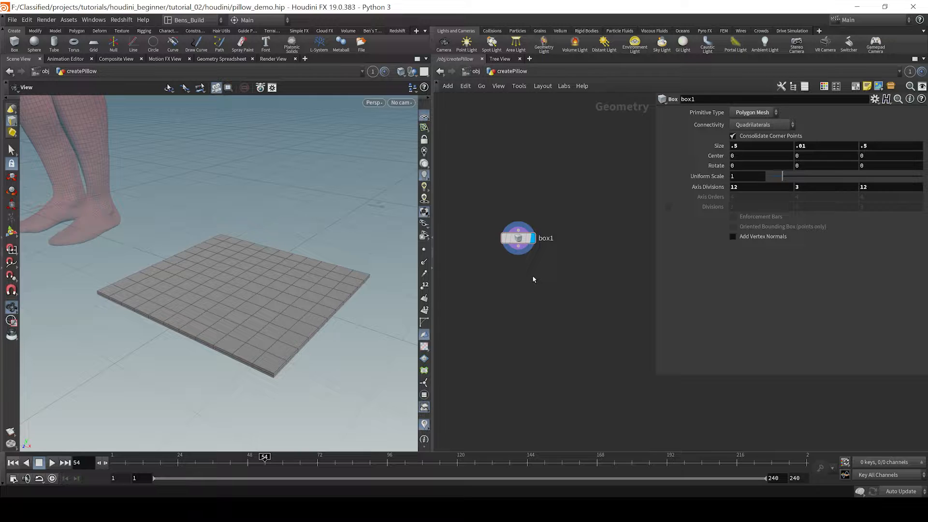
Add the Vellum Configure Balloon nodes below the box and wire box1 into the cloth constraint's geometry input.
key(Tab)
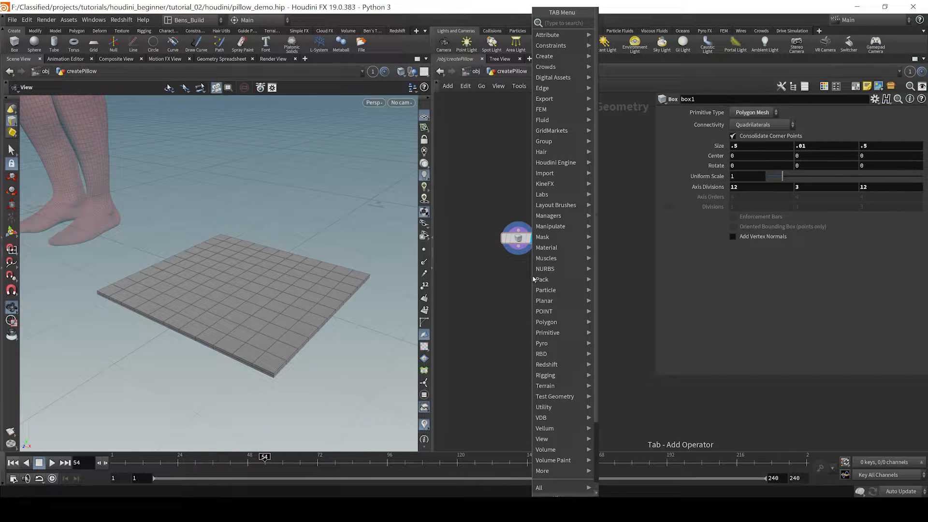
text(vell)
key(Down)
key(Down)
key(Down)
key(Down)
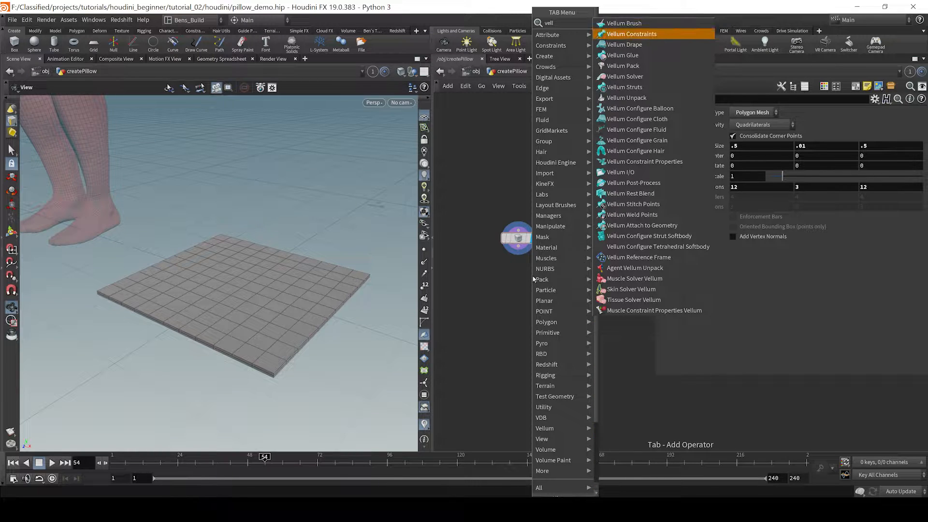
key(Down)
key(Down)
key(Down)
key(Down)
key(Return)
click(531, 278)
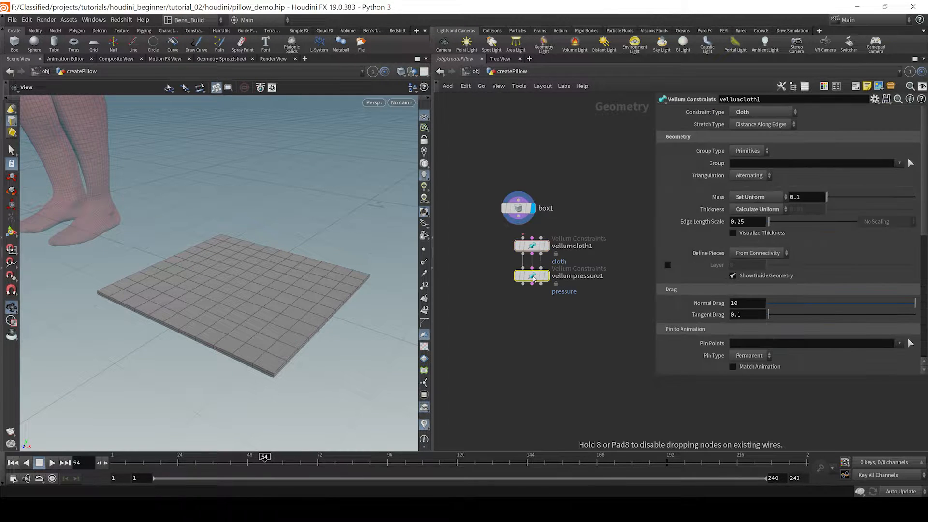
drag(575, 315, 519, 246)
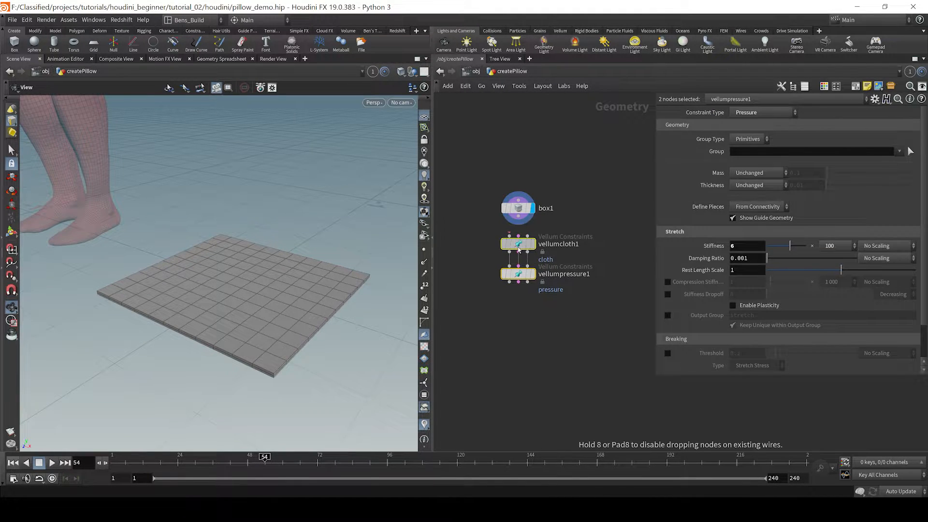
click(609, 188)
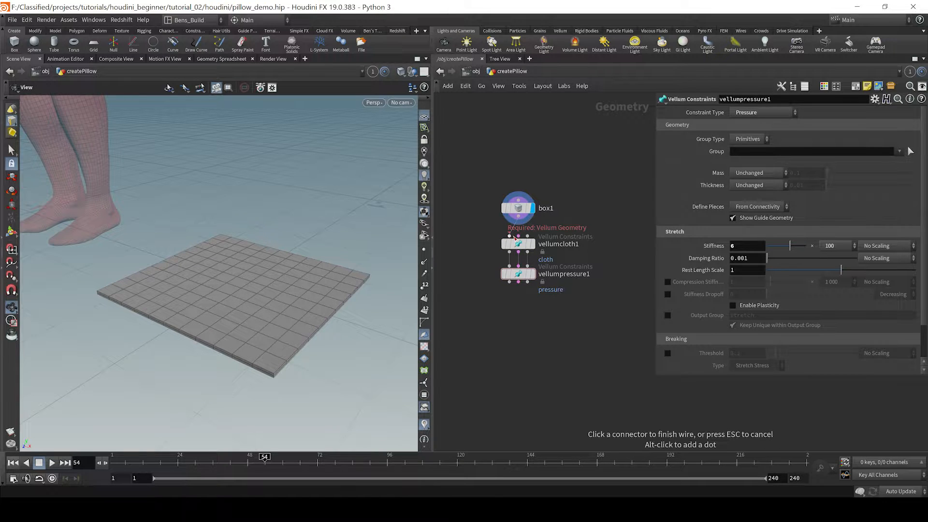
Set the Rest Length Scale of the pressure constraint to 40.
click(519, 273)
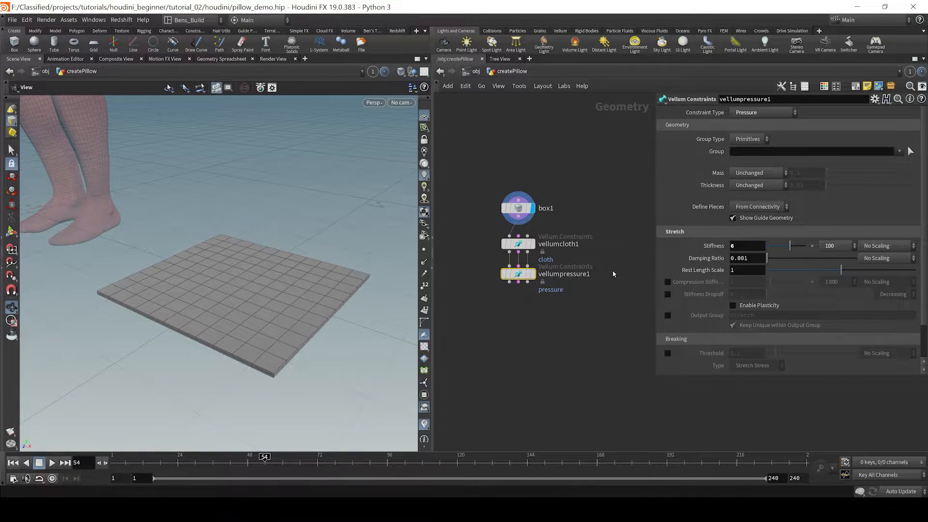
double_click(750, 273)
text(40)
key(Return)
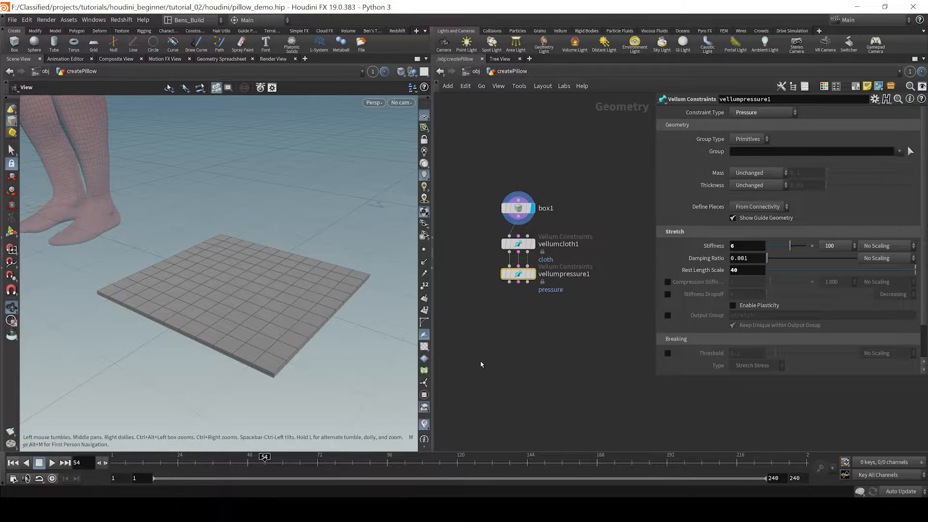
Add a Vellum Solver node and wire the pressure constraint's geometry and constraint outputs into it.
key(Tab)
text(vells)
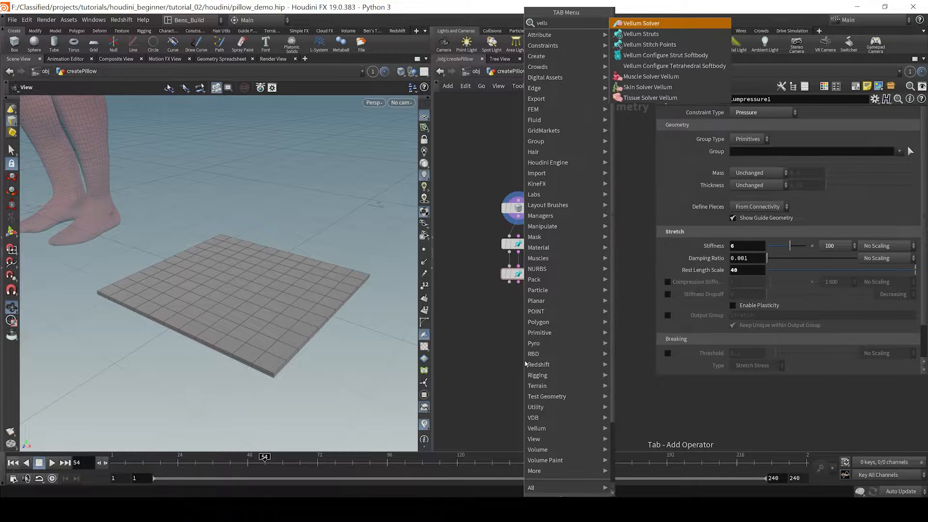
key(Return)
click(524, 361)
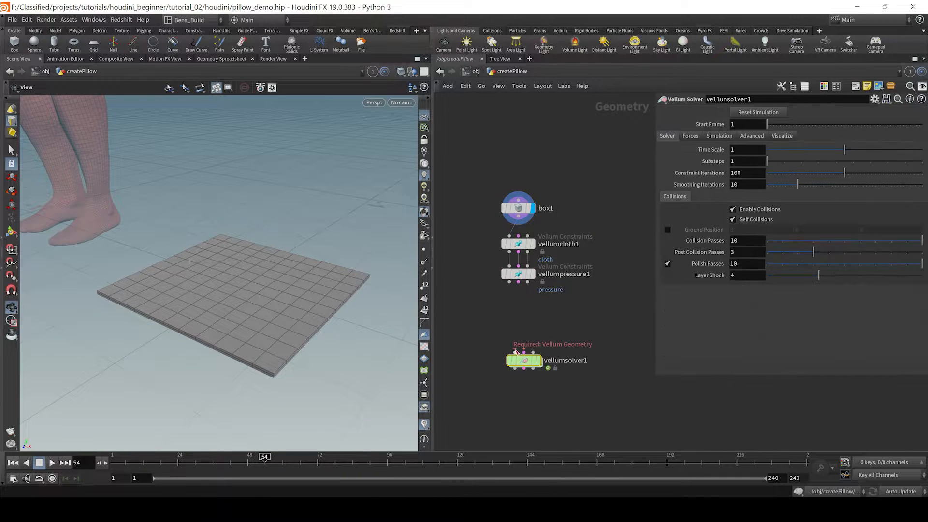
drag(492, 236, 524, 353)
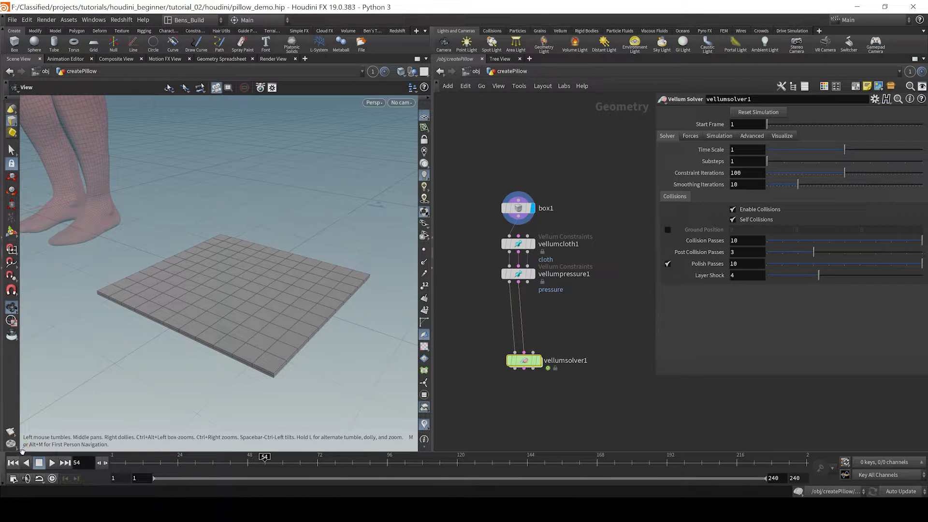
Display the Vellum solver at frame 1 and set its Y gravity to 0.
click(13, 463)
mouse_move(541, 364)
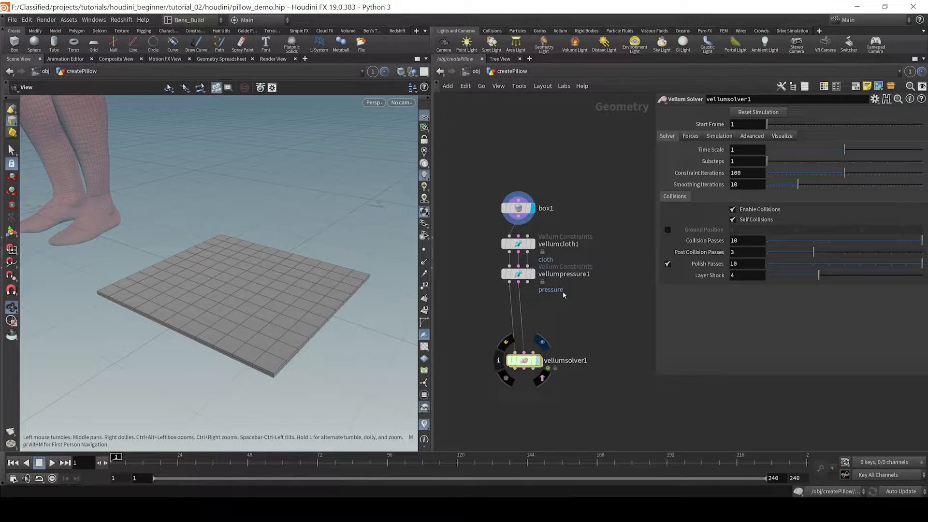
click(691, 137)
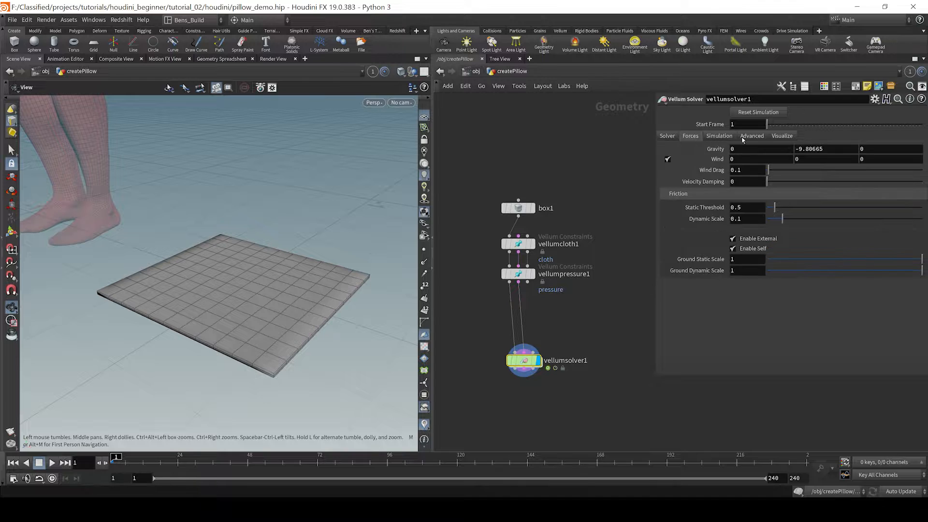
click(826, 150)
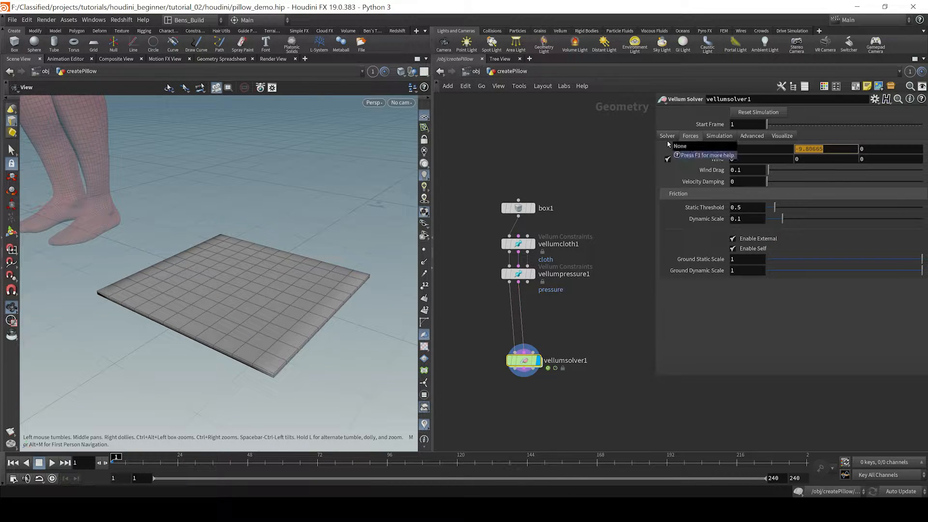
text(0)
key(Return)
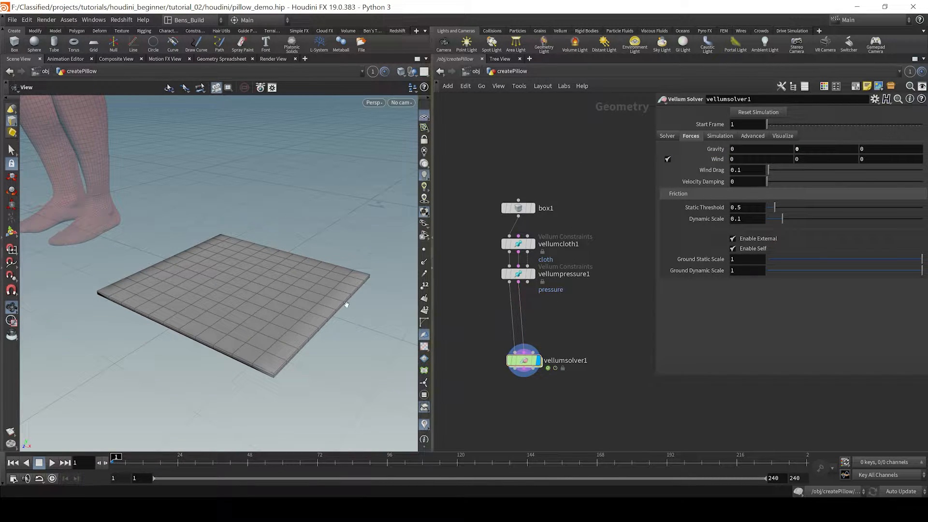
Play the simulation to inflate the pillow, stop it and set the timeline to frame 40.
scroll(242, 296, down, 4)
drag(242, 296, 246, 272)
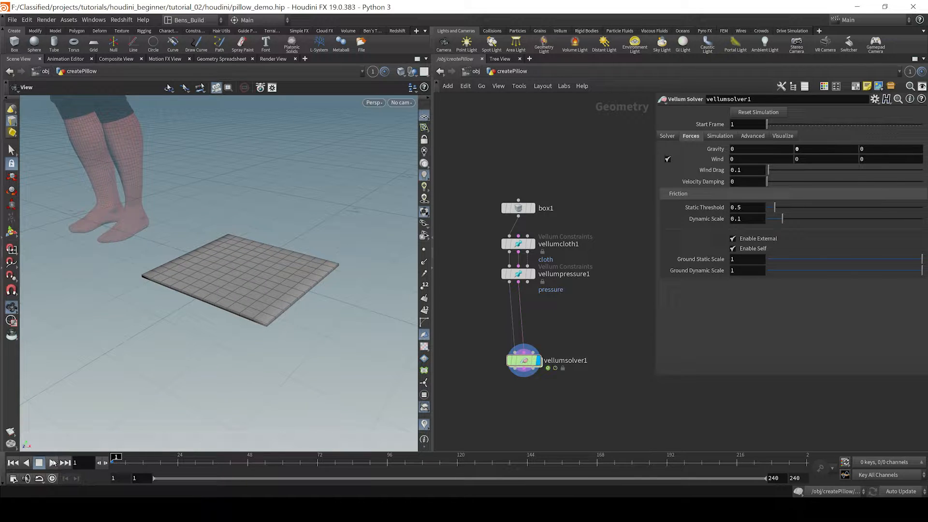
click(52, 463)
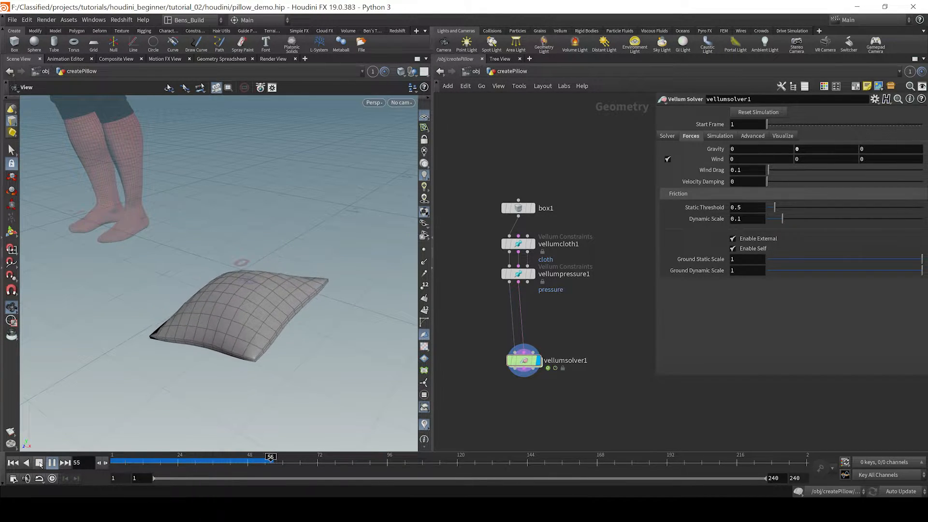
click(40, 462)
drag(245, 265, 285, 193)
drag(306, 461, 224, 459)
Append a displayed Time Shift node to the Vellum solver and delete the channel on its Frame parameter to hold frame 40.
key(Tab)
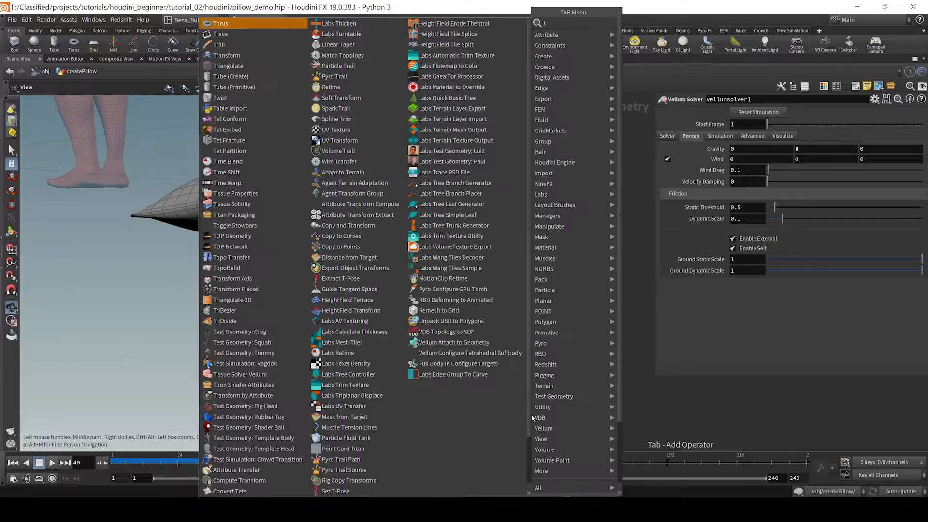
text(tim)
key(Escape)
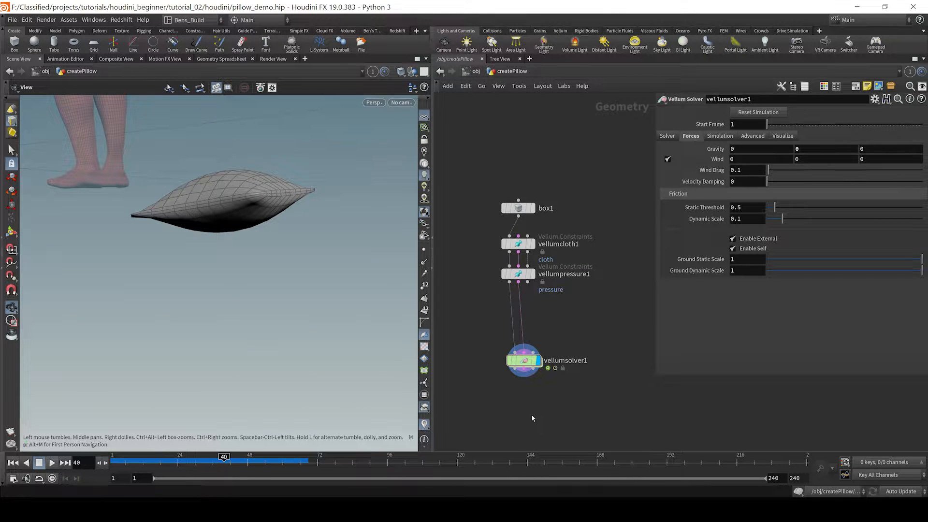
click(533, 418)
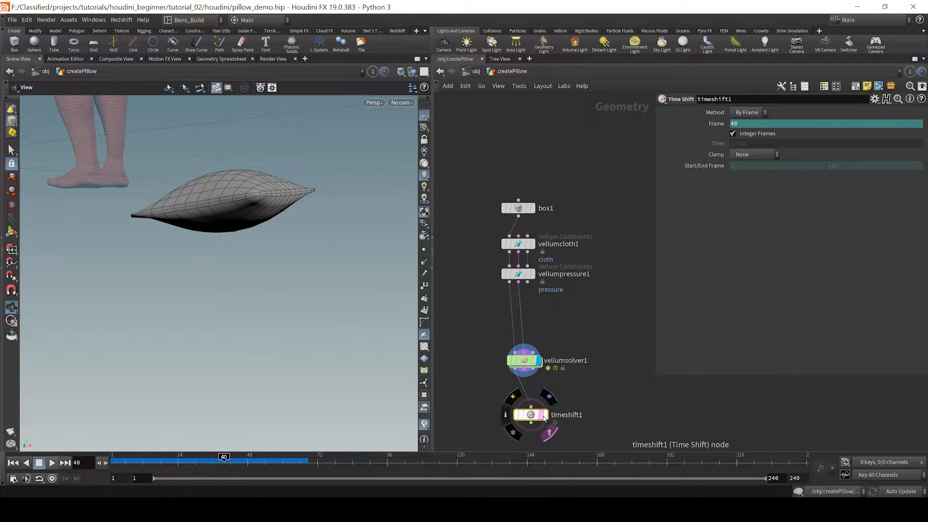
click(544, 415)
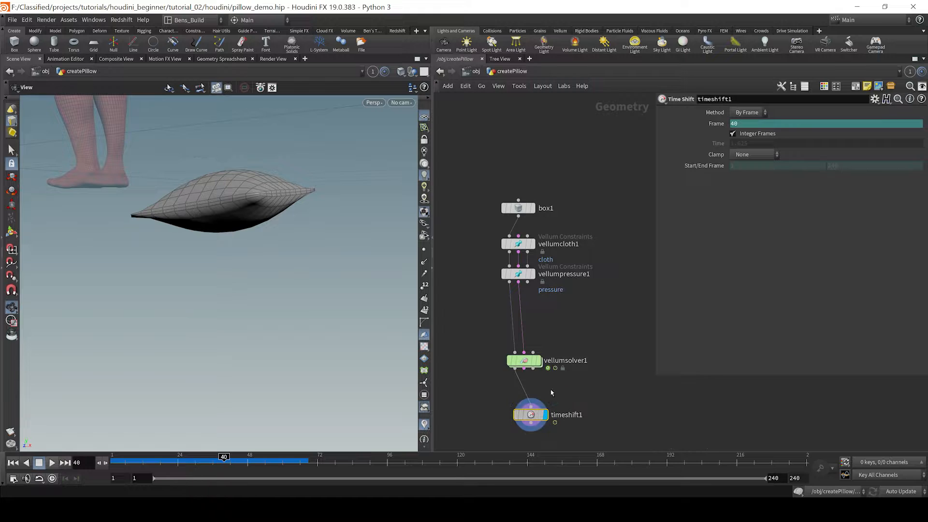
right_click(738, 124)
click(774, 243)
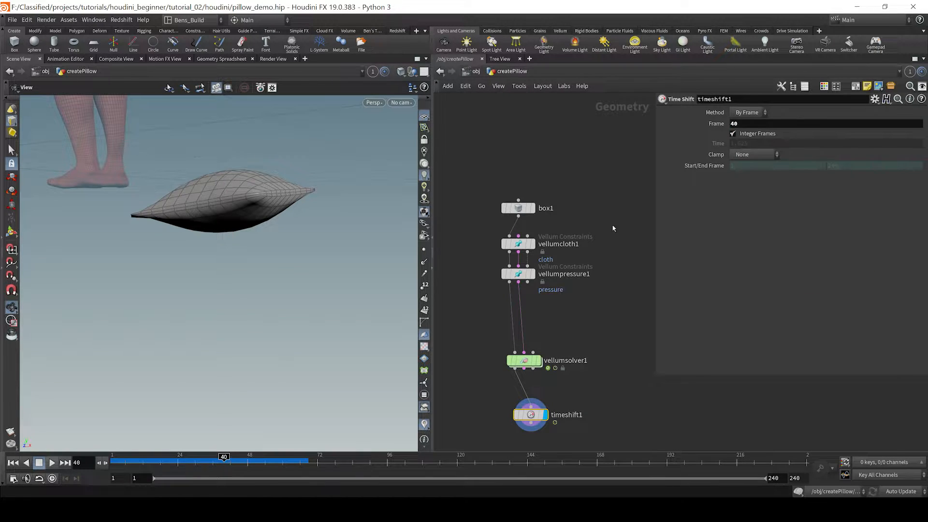
Lay out all five nodes in a tidy vertical chain and reposition the chain in the network.
middle_drag(590, 342, 593, 295)
drag(589, 405, 494, 192)
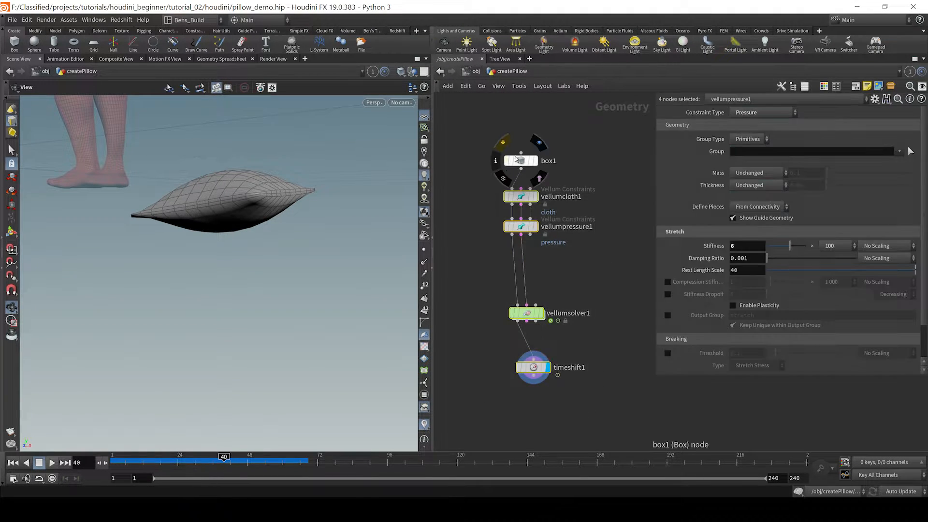
drag(579, 133, 550, 323)
key(l)
click(565, 361)
drag(614, 151, 482, 376)
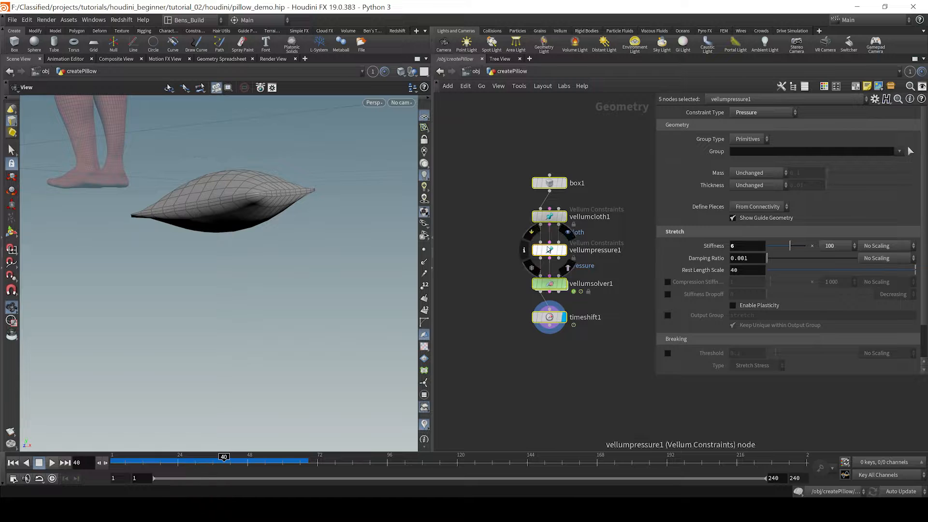
drag(544, 158, 556, 223)
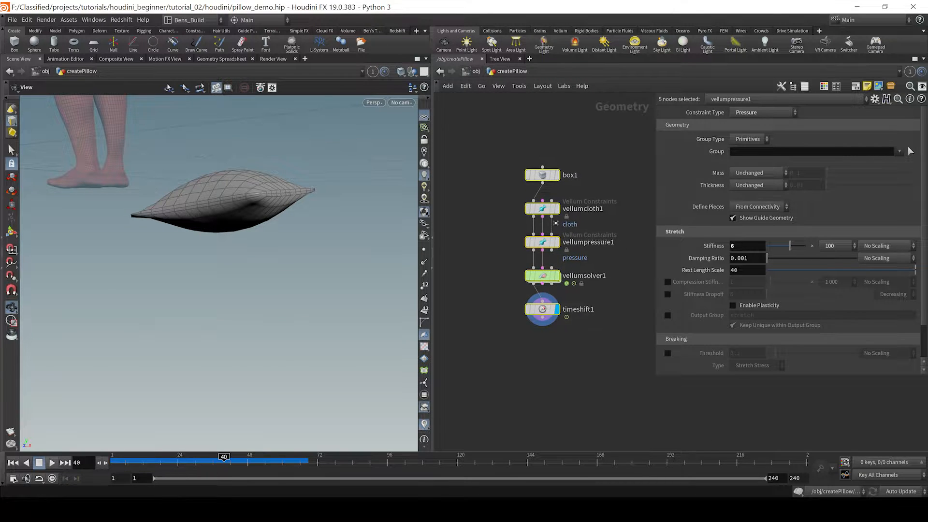
Append a displayed Transform node to the Time Shift node and move the pillow's centroid to the origin.
click(549, 361)
key(Tab)
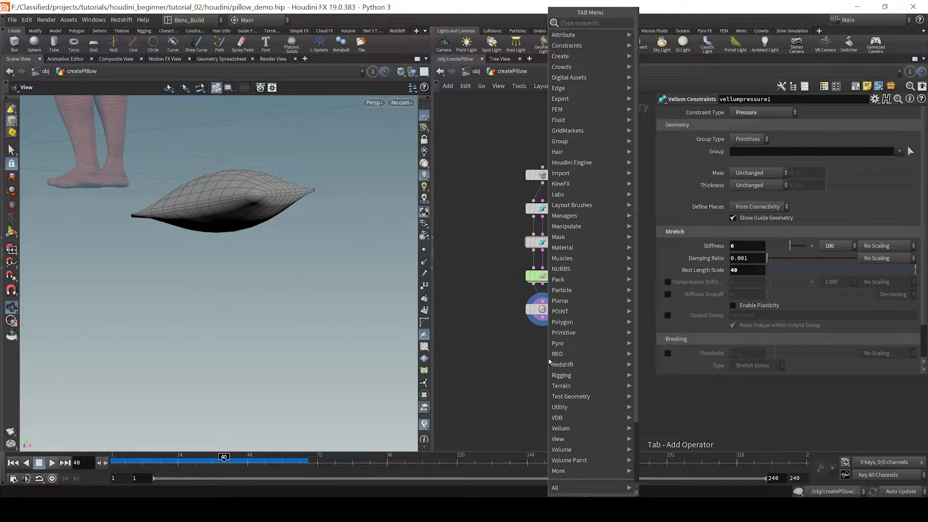
text(transform)
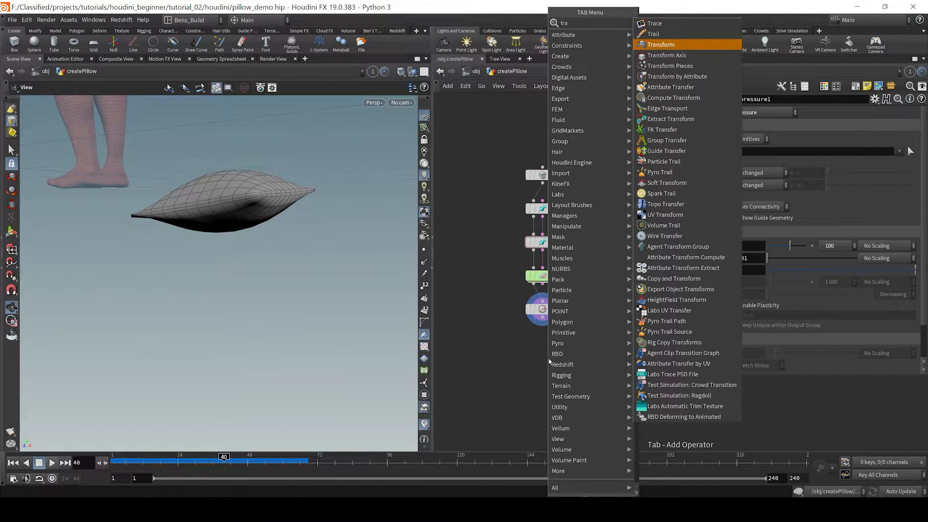
key(Return)
drag(542, 326, 548, 350)
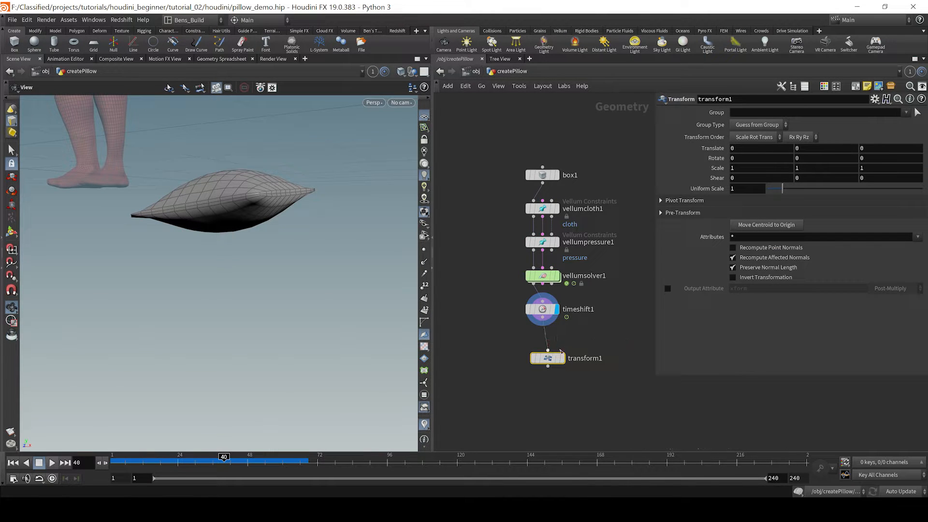
click(560, 359)
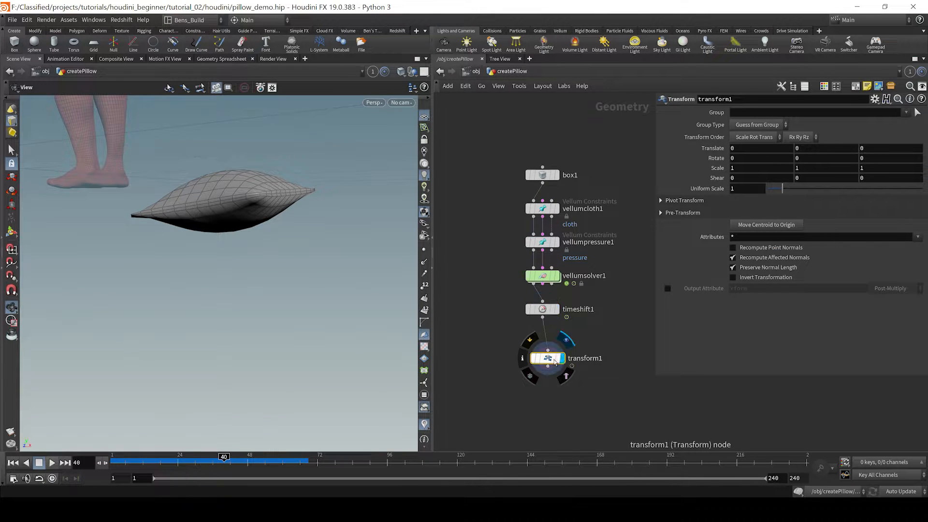
click(758, 225)
drag(218, 201, 245, 266)
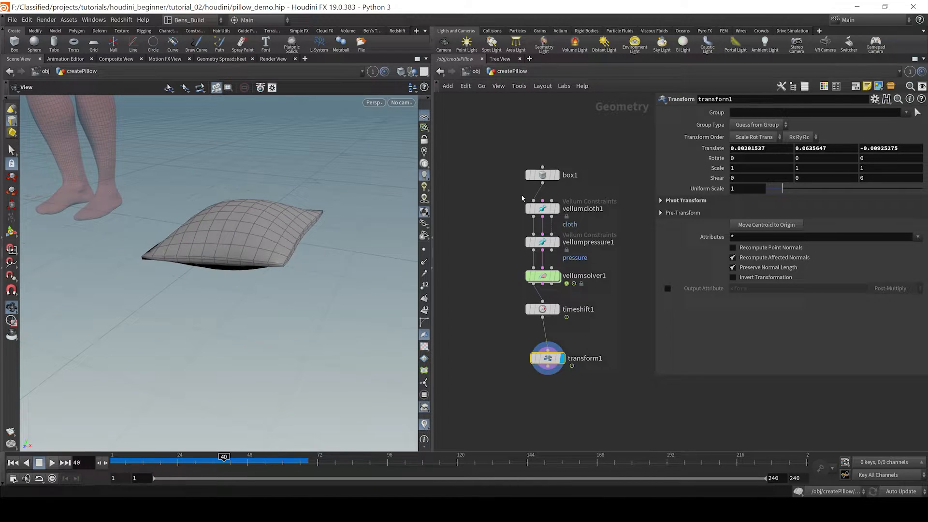
Rotate the pillow freehand into a tilted upright pose, about 67, 7 and 17 degrees in X, Y and Z.
click(14, 232)
drag(235, 194, 234, 245)
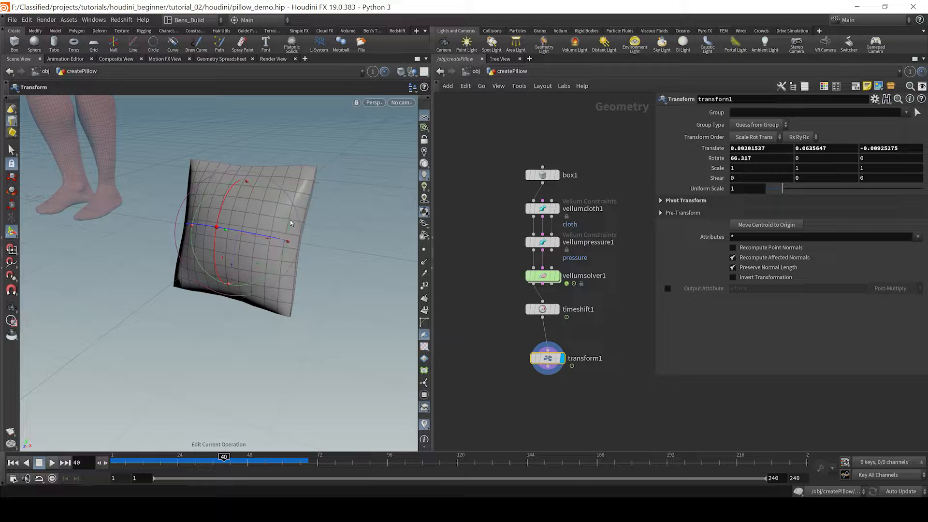
mouse_move(287, 213)
mouse_down()
mouse_move(270, 212)
mouse_move(281, 200)
mouse_up()
key(Escape)
mouse_move(250, 234)
mouse_down()
mouse_move(367, 203)
mouse_move(242, 217)
mouse_up()
key(Return)
Append a Null node to the Transform node, rename it BASEPILLOW and leave space above it.
middle_drag(591, 377, 585, 353)
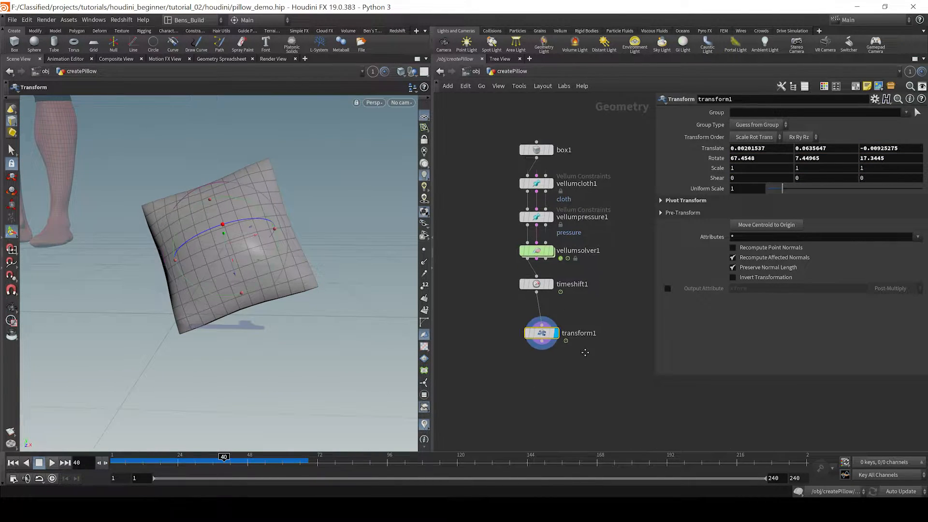
key(Tab)
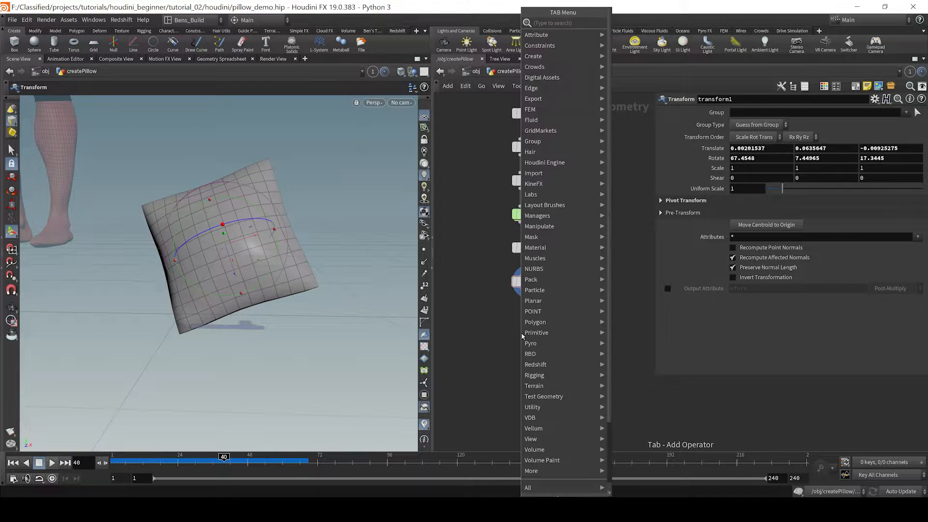
text(null)
key(Return)
click(534, 338)
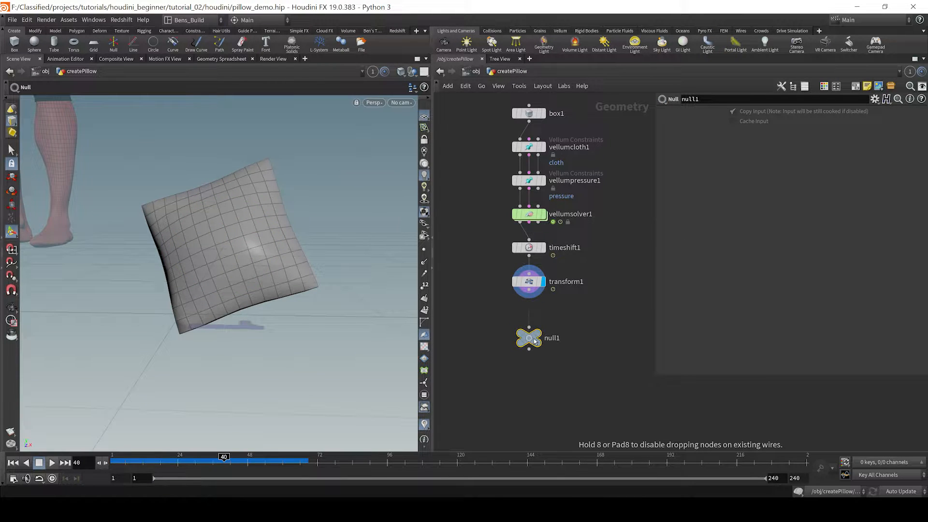
drag(529, 327, 529, 299)
double_click(553, 339)
text(BA)
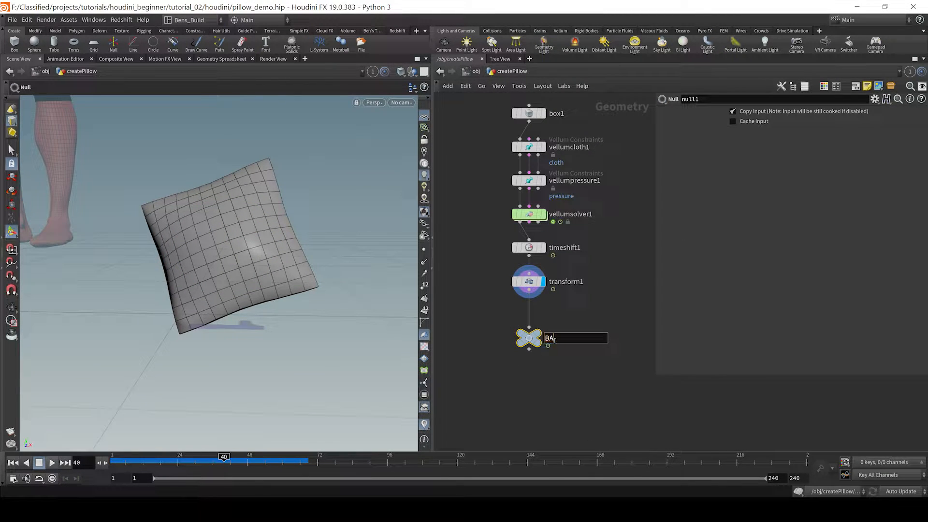
text(SEPILLOW)
key(Return)
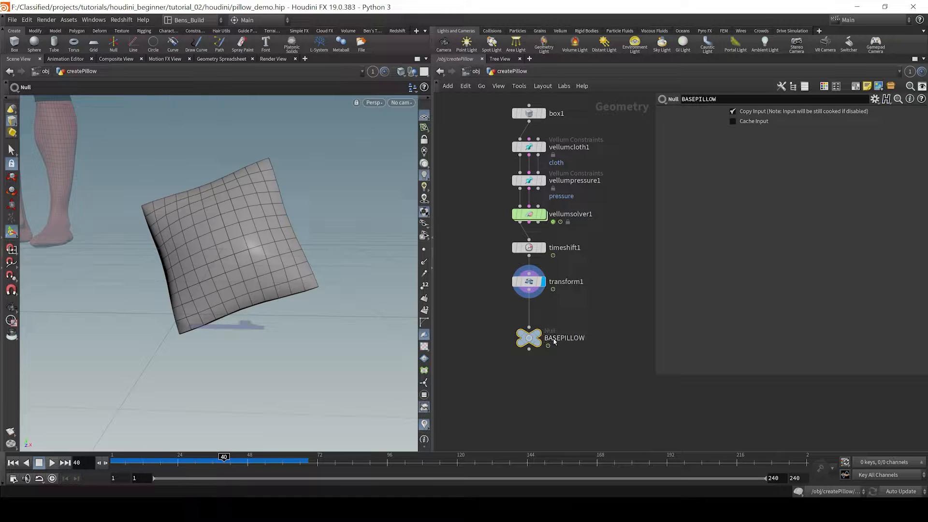
drag(532, 336, 532, 350)
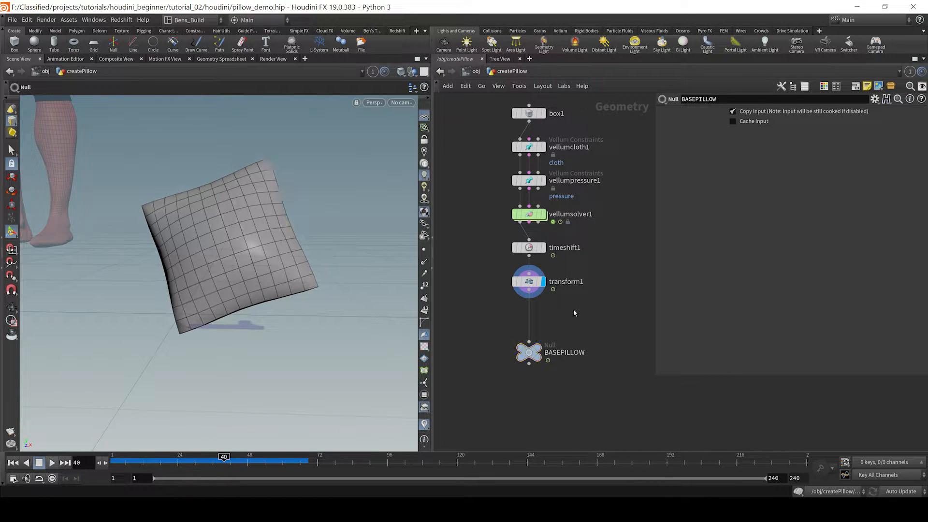
Insert a Subdivide node between the Transform node and BASEPILLOW and set its Depth to 3.
key(Tab)
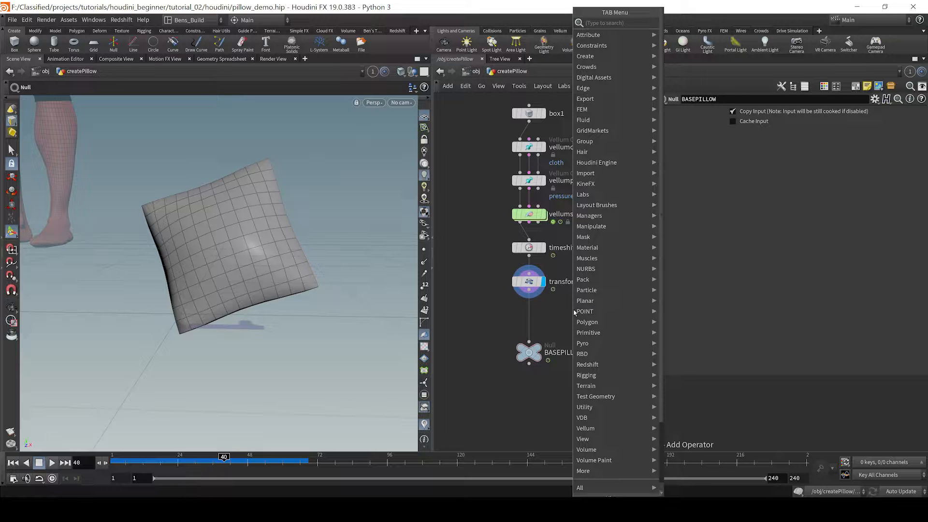
text(subdivide)
key(Return)
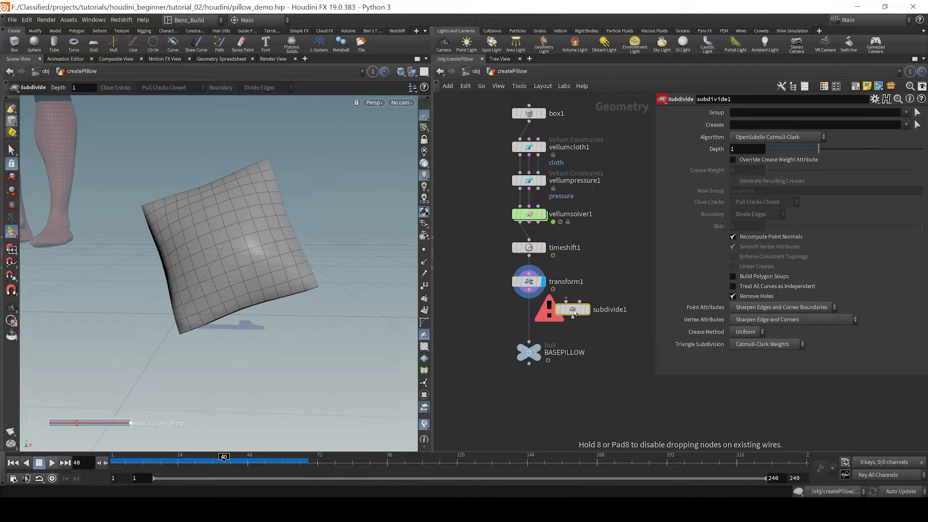
drag(574, 313, 531, 317)
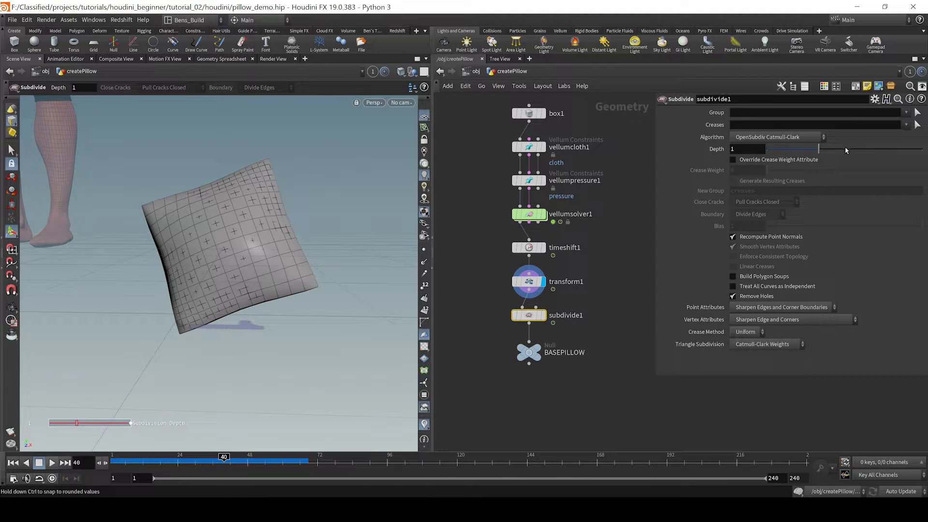
drag(846, 151, 922, 150)
Display the BASEPILLOW null and inspect the subdivided pillow from another angle.
mouse_move(541, 352)
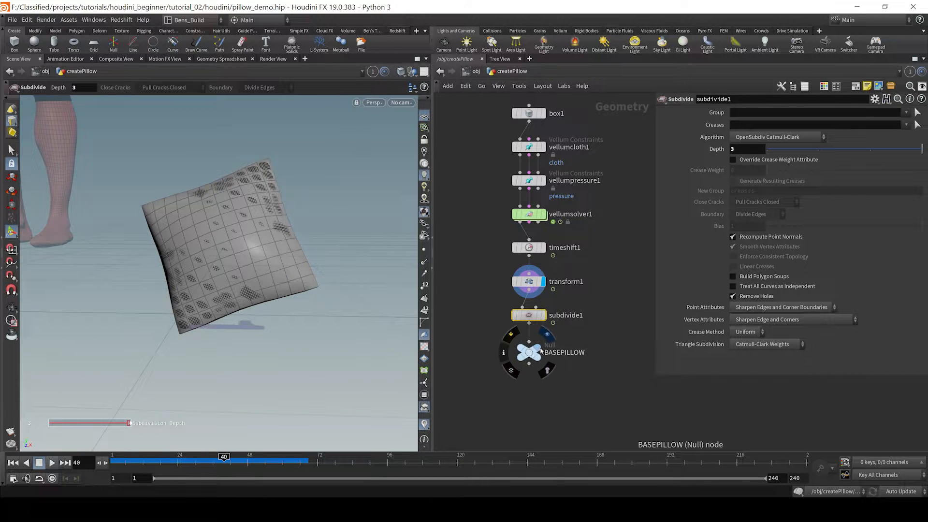
click(547, 333)
click(529, 352)
drag(251, 242, 271, 271)
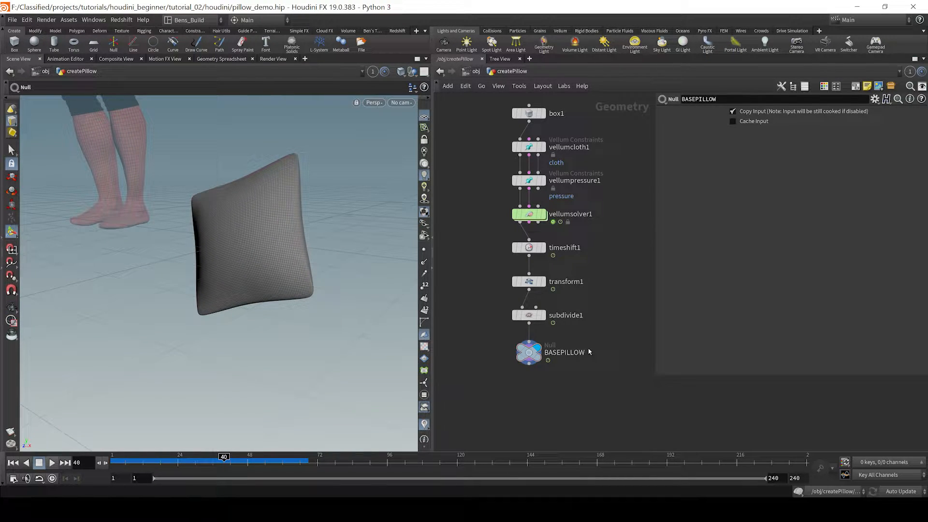
Add an unconnected Tube node below BASEPILLOW and set its Height to 0.1.
scroll(529, 393, down, 2)
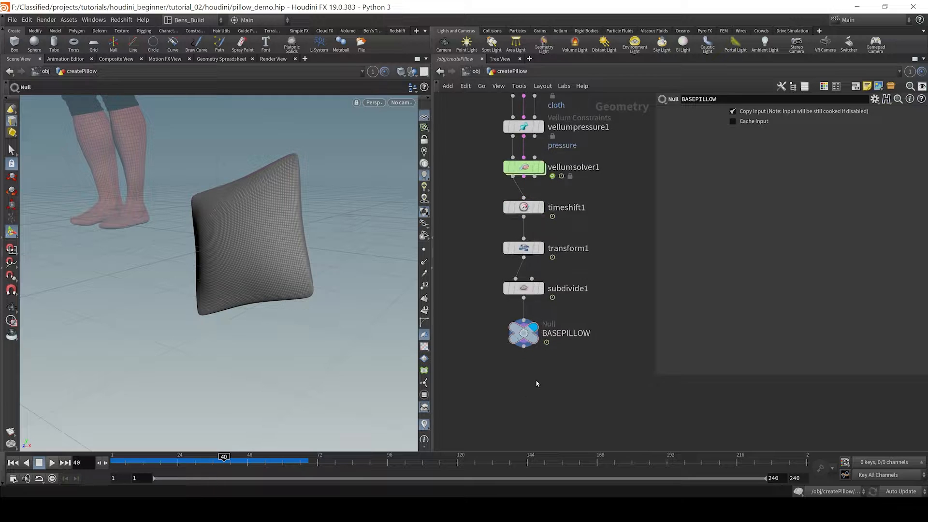
scroll(523, 341, up, 2)
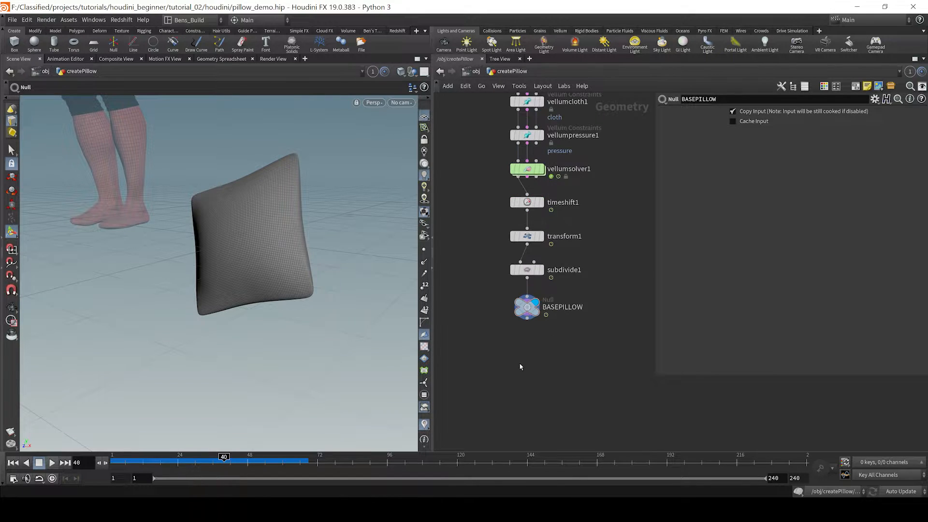
key(Tab)
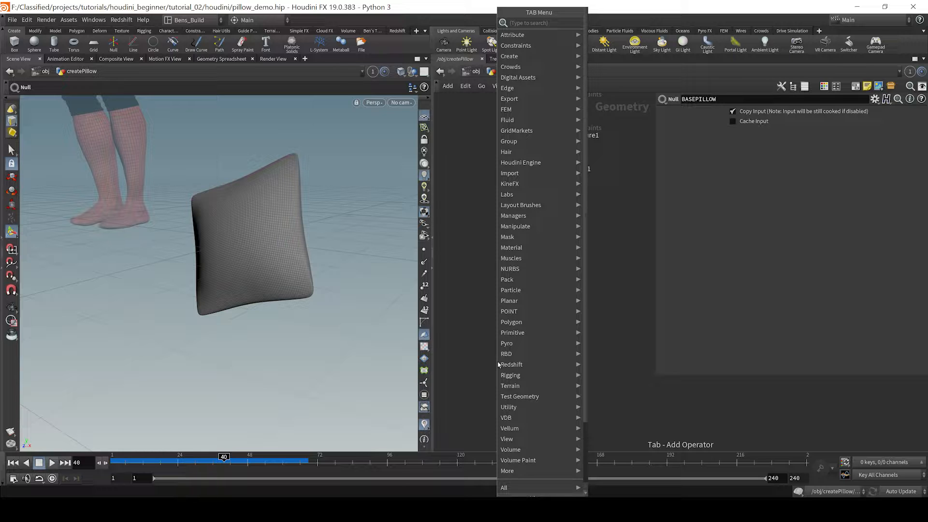
text(tube)
key(Return)
click(498, 364)
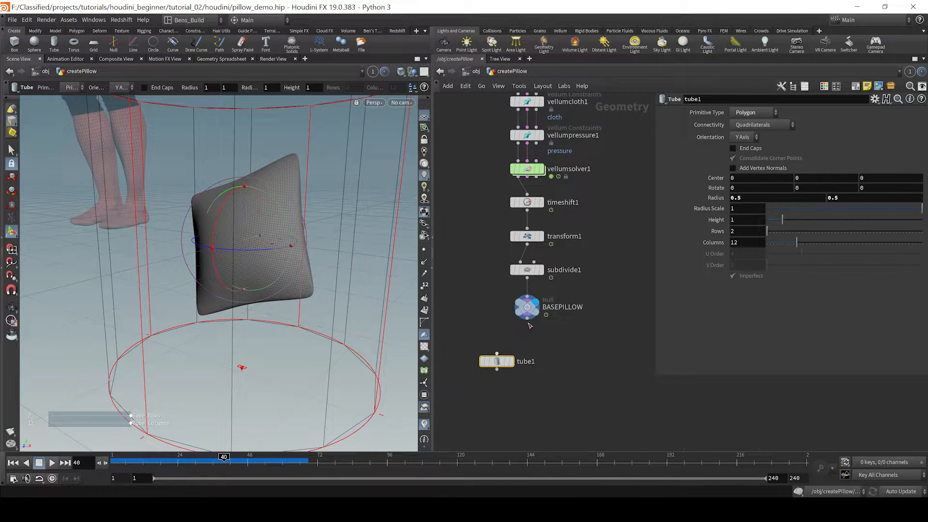
click(734, 219)
text(.1)
key(Return)
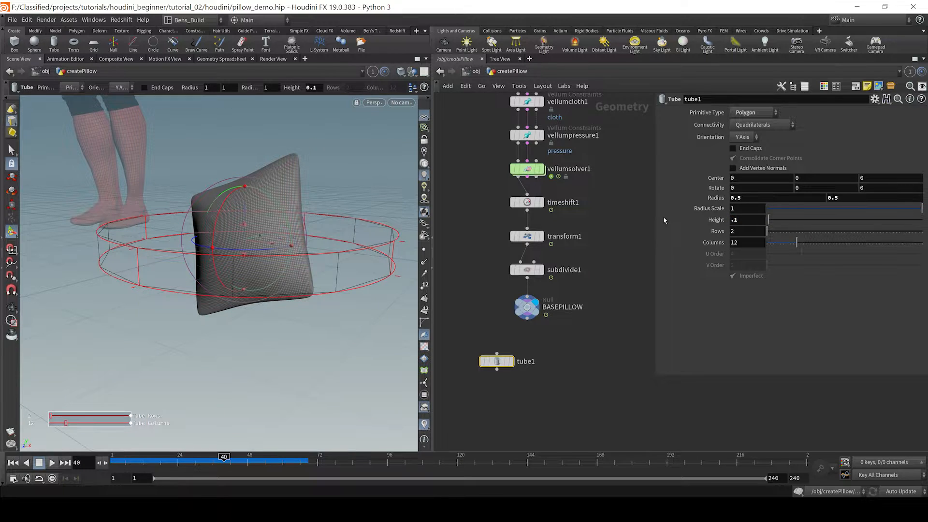
Display the tube, enable its End Caps and inspect the closed disc from above.
click(511, 362)
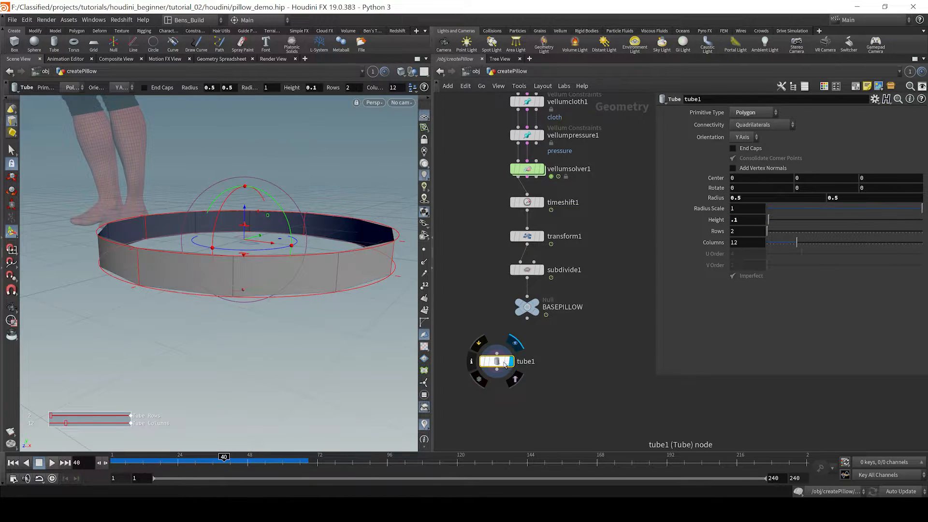
click(733, 149)
alt+drag(170, 256, 249, 286)
alt+middle_drag(248, 286, 305, 234)
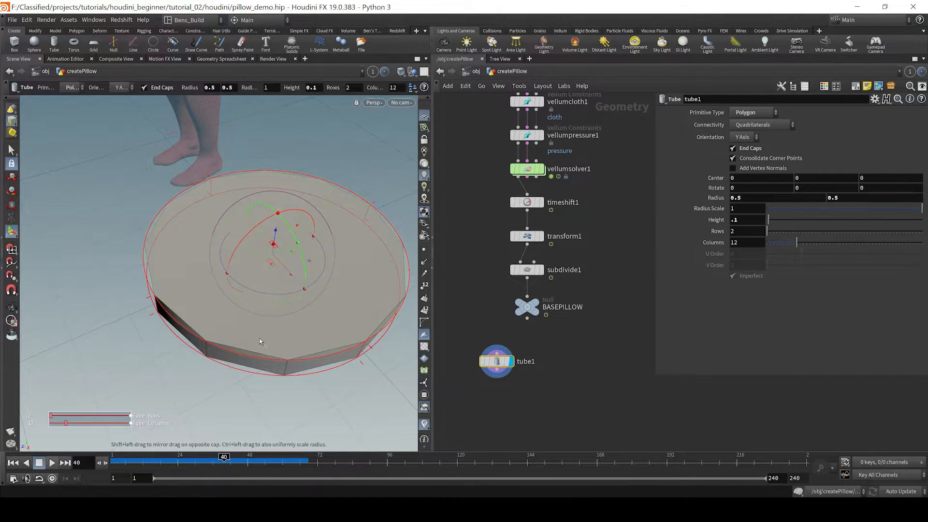
alt+drag(260, 339, 277, 304)
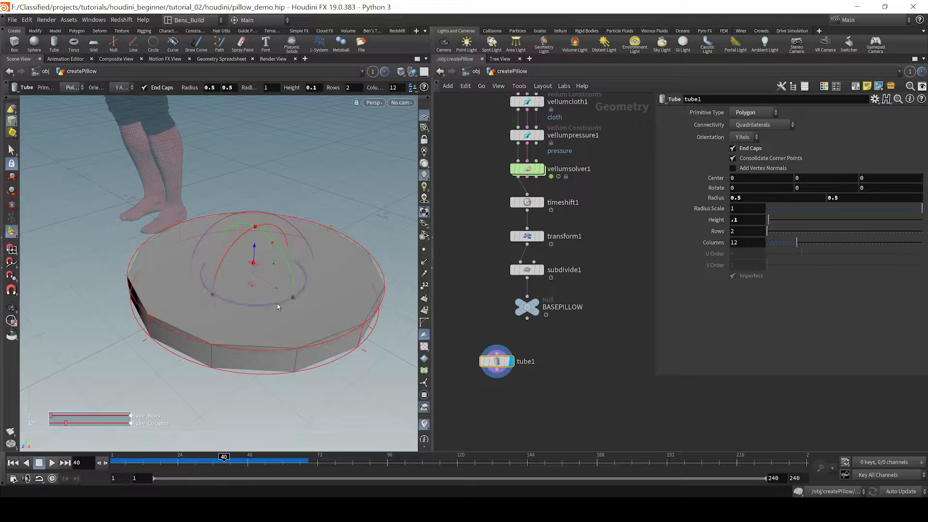
View the BASEPILLOW result for comparison, and place the Tube node beside BASEPILLOW and display it.
click(537, 307)
click(526, 307)
alt+drag(249, 309, 286, 296)
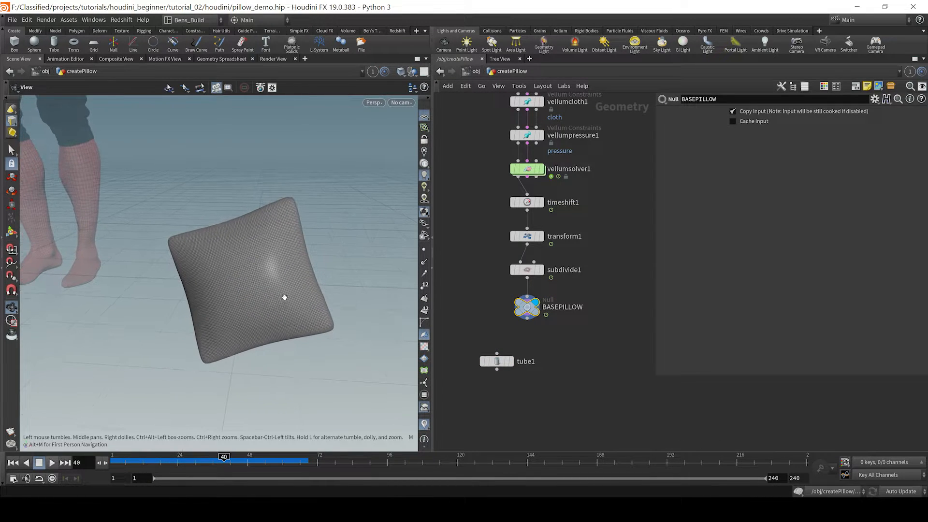
alt+drag(257, 335, 239, 325)
drag(515, 368, 459, 312)
click(484, 327)
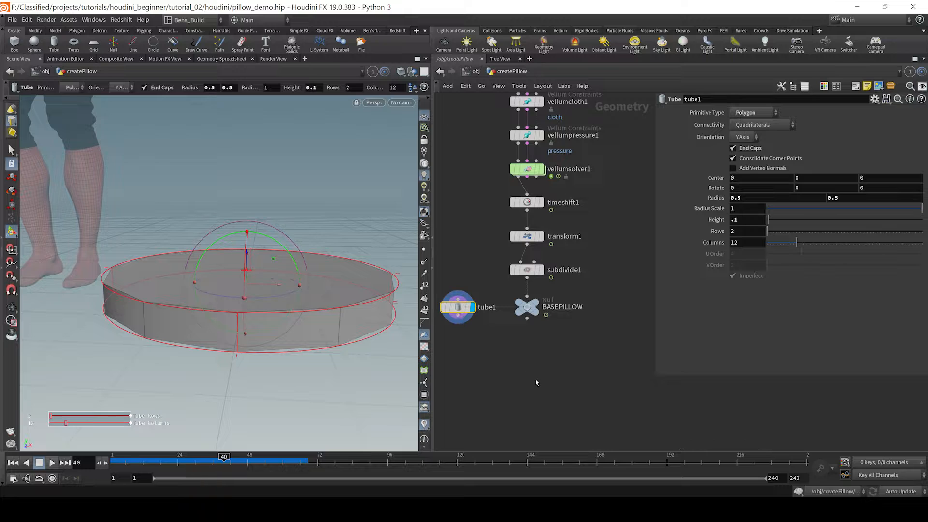
Add a Normal node below BASEPILLOW, connect it to the null's output and display it.
key(Tab)
text(normal)
key(Return)
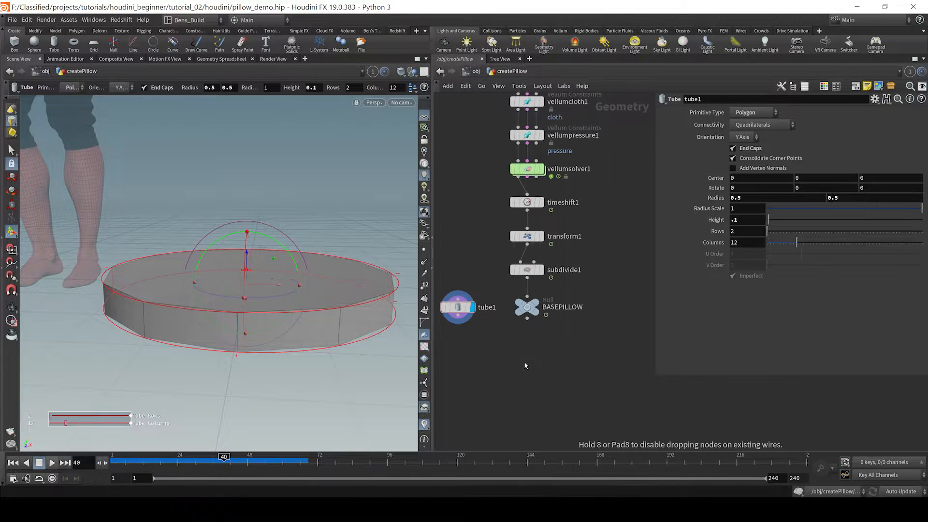
click(538, 348)
drag(520, 322, 527, 318)
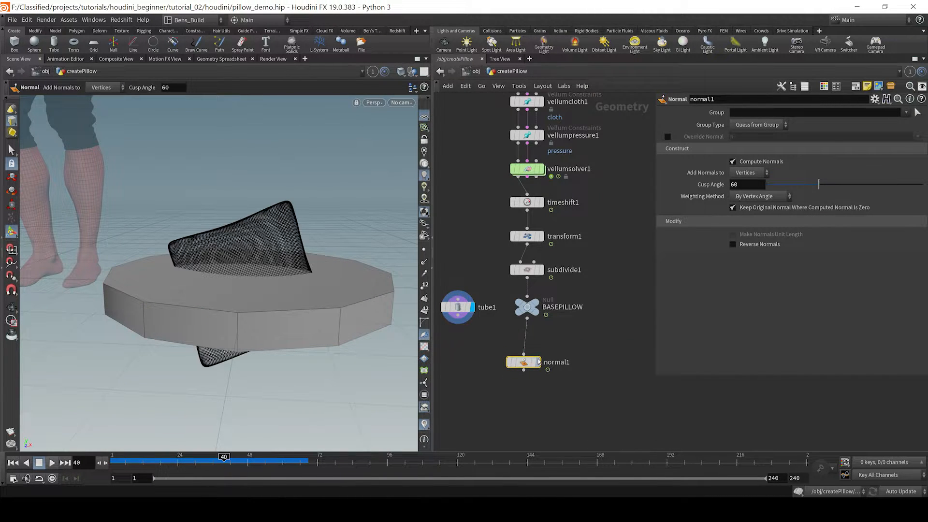
click(538, 362)
Show the normals in the viewport and set the Normal node's Add Normals to option to Points.
click(425, 262)
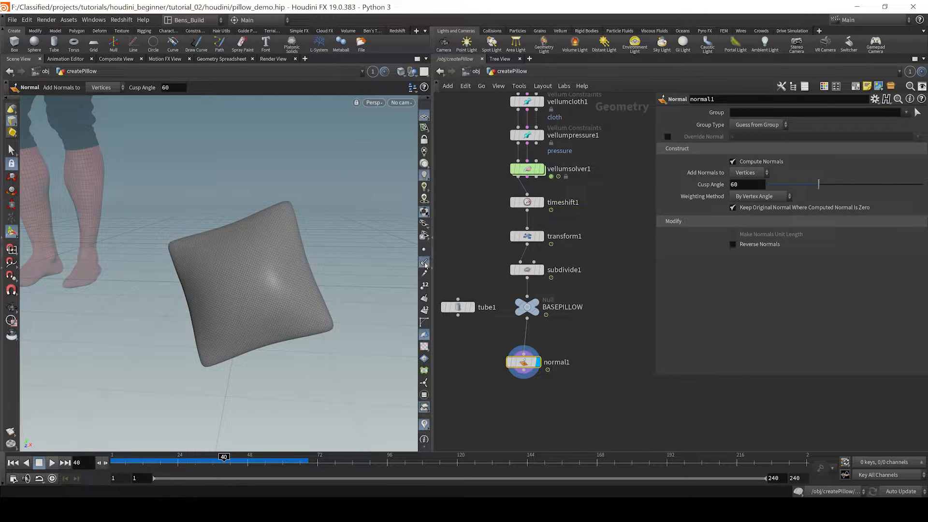
click(747, 173)
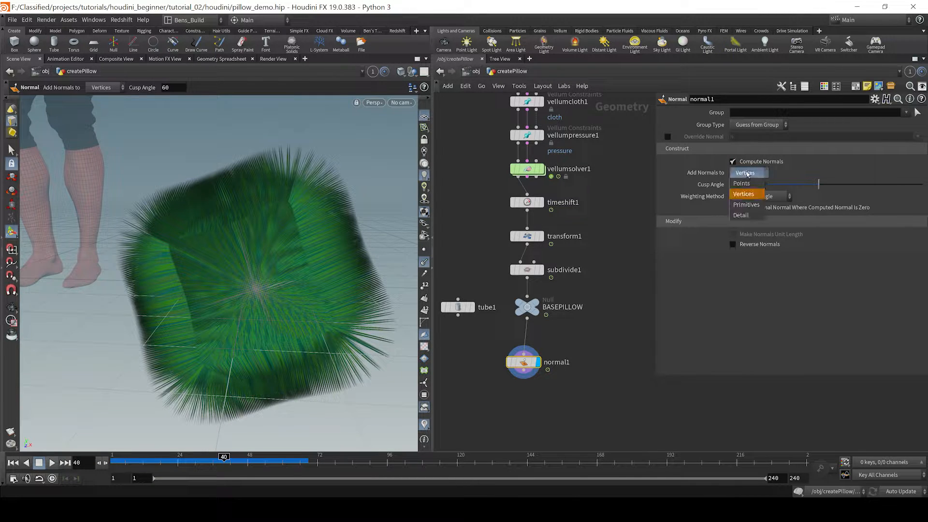
click(746, 177)
key(Escape)
Examine the point normals across the pillow's surface up close and turn their viewport display off.
drag(331, 290, 309, 293)
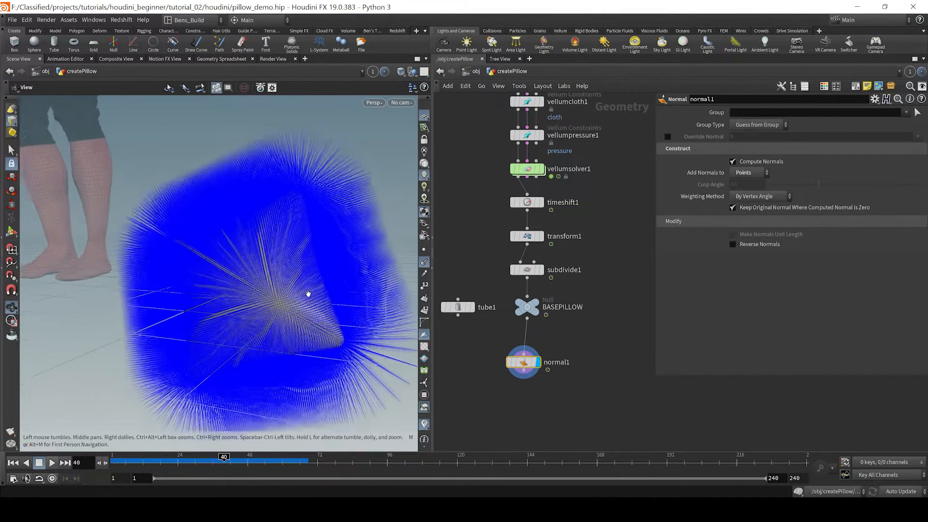
right_drag(308, 293, 321, 288)
drag(321, 288, 284, 282)
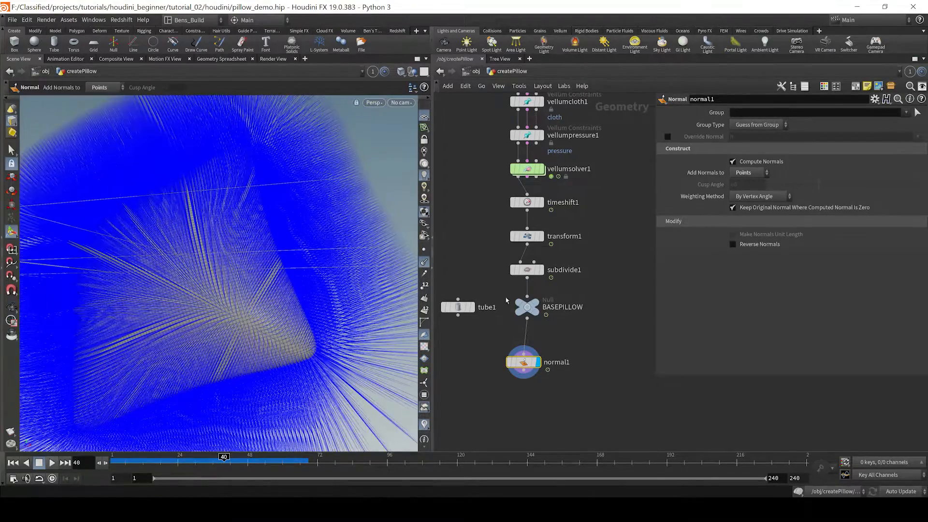
click(425, 262)
Add a Scatter node below normal1, feed it from the Normal node's output and display it.
middle_drag(544, 410, 556, 350)
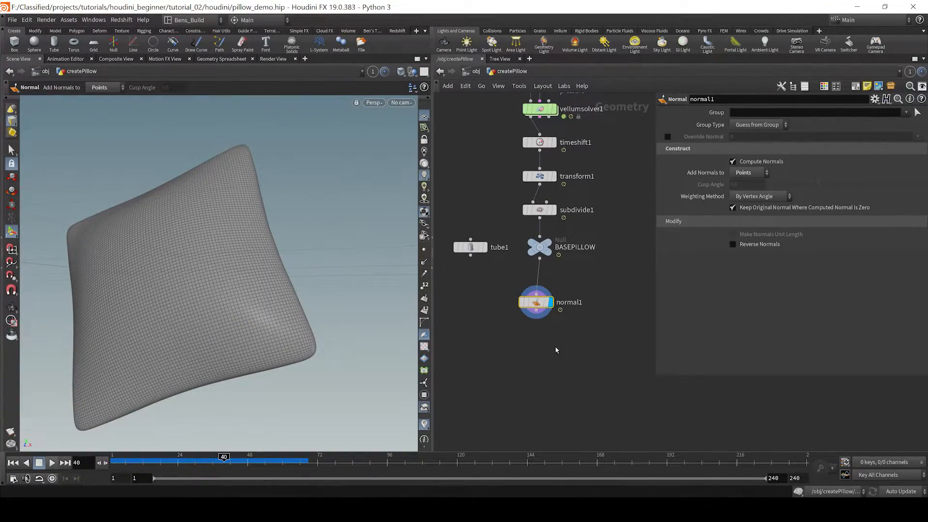
key(Tab)
text(sca)
key(Escape)
key(Tab)
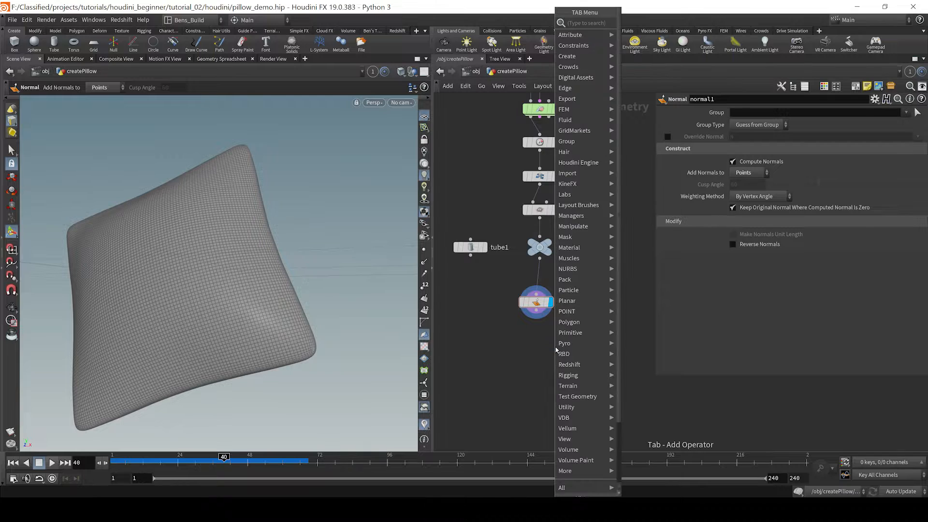
text(scat)
key(Return)
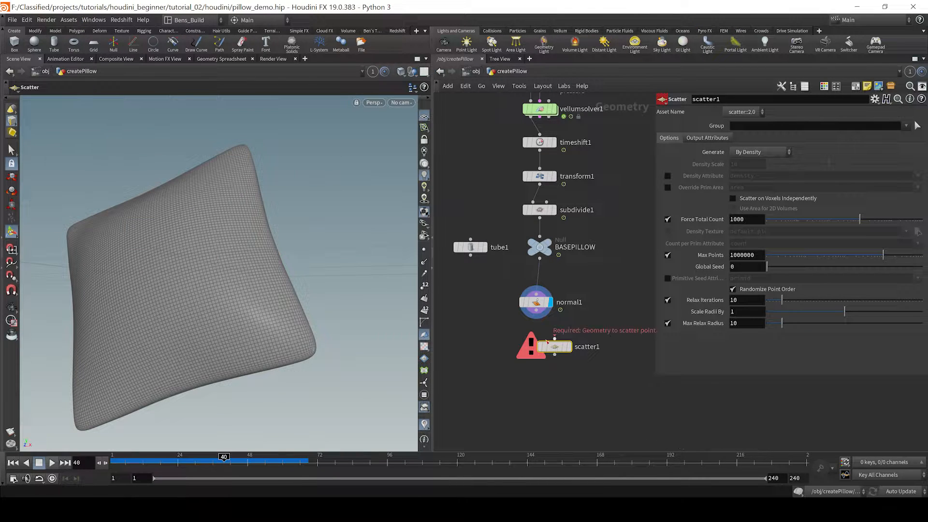
click(569, 346)
click(569, 346)
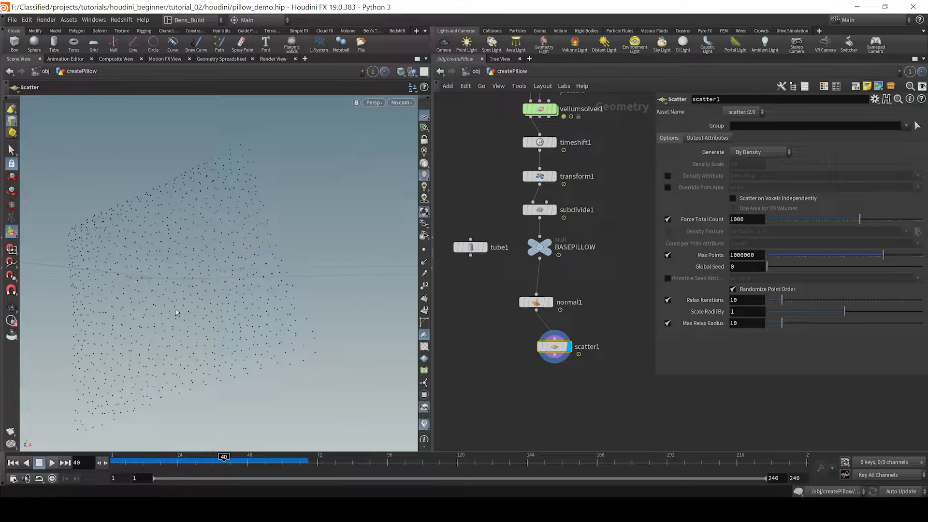
Check the BASEPILLOW node's info and insert a Clean node between transform1 and subdivide1.
middle_click(542, 256)
key(Tab)
text(clean)
key(Return)
click(604, 263)
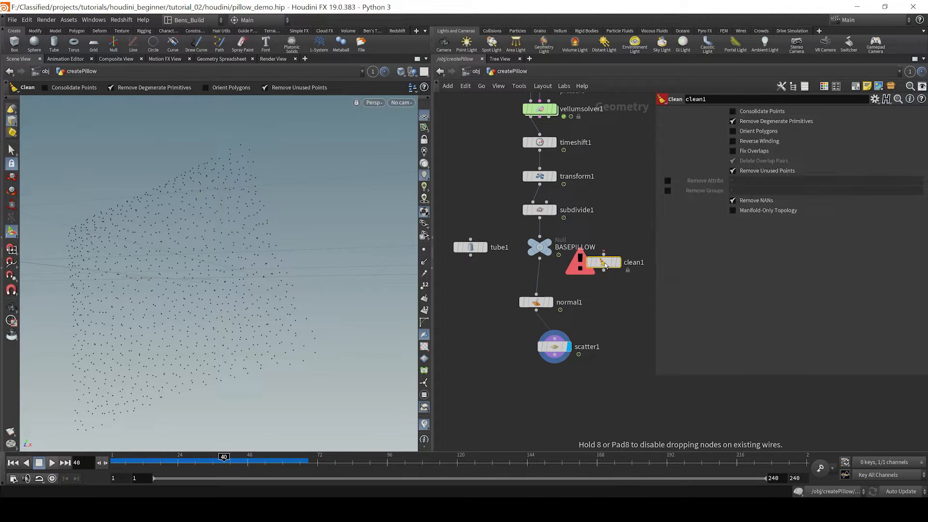
drag(605, 264, 540, 209)
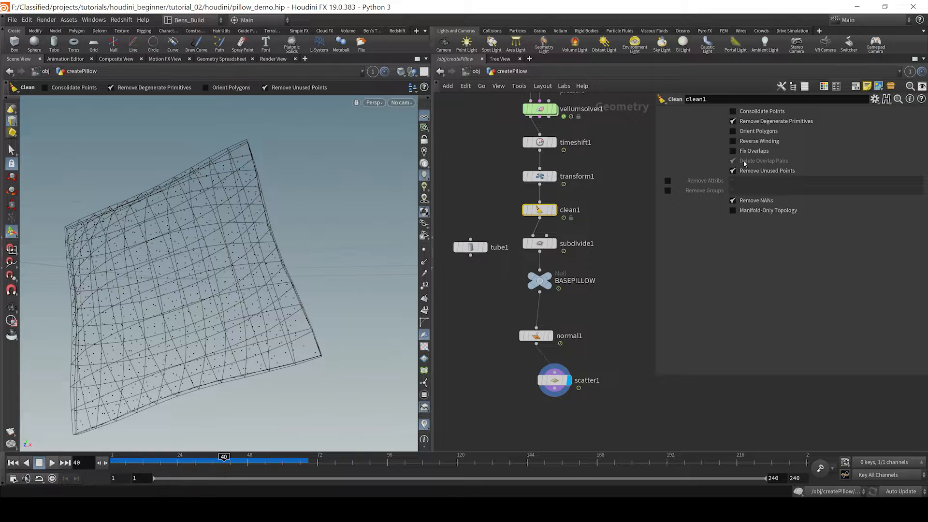
Set the Clean node to only remove all attributes and groups (*), disabling degenerate-primitive, unused-point and NAN removal.
click(733, 171)
click(733, 121)
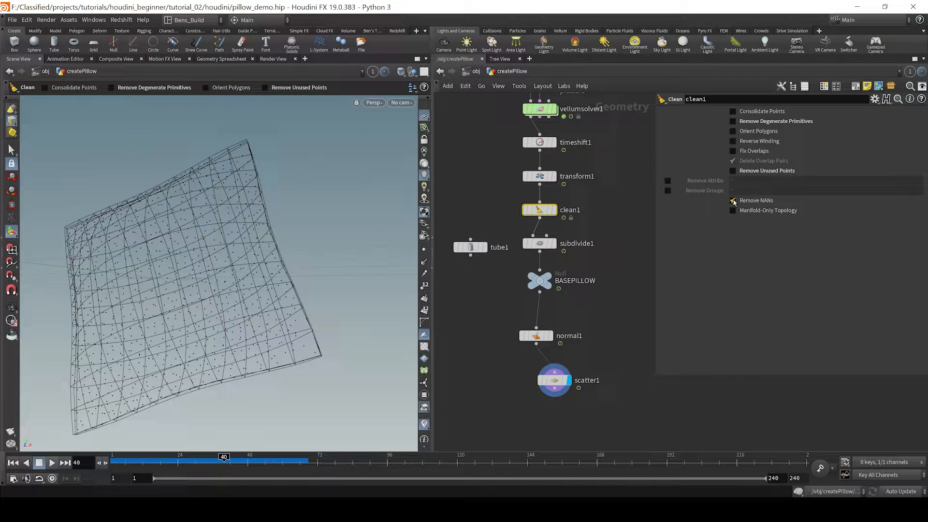
click(667, 190)
click(668, 180)
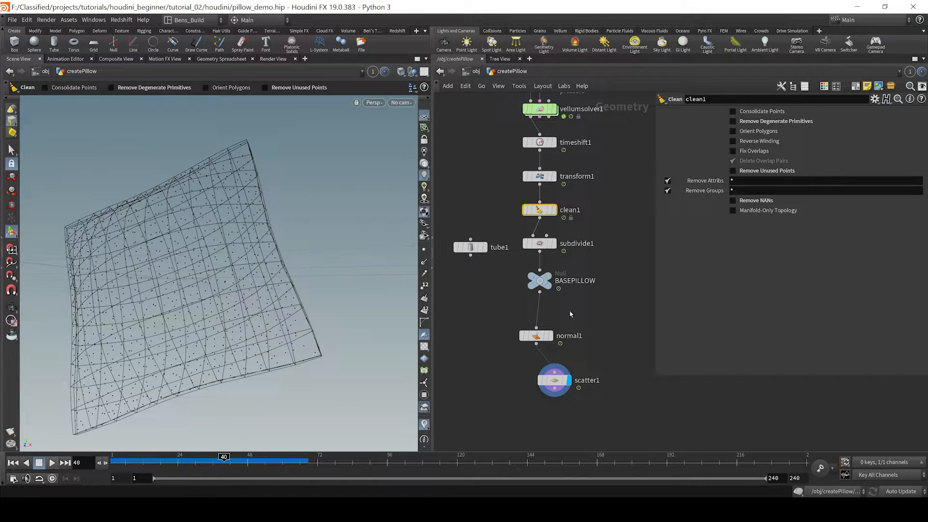
Check the BASEPILLOW node's info again, and line up the normal1 and scatter1 nodes in a tidy column.
middle_click(541, 281)
middle_drag(587, 332, 598, 304)
drag(612, 408, 510, 299)
key(l)
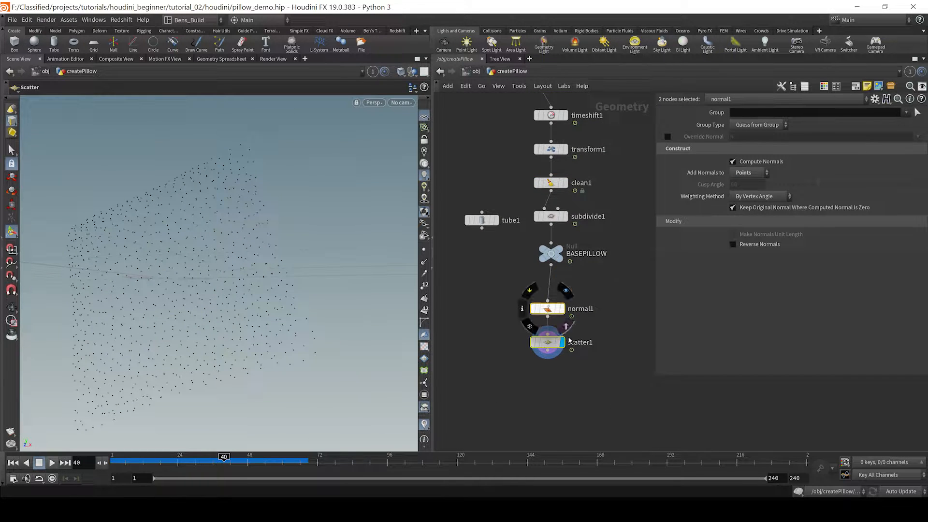
click(551, 361)
click(548, 343)
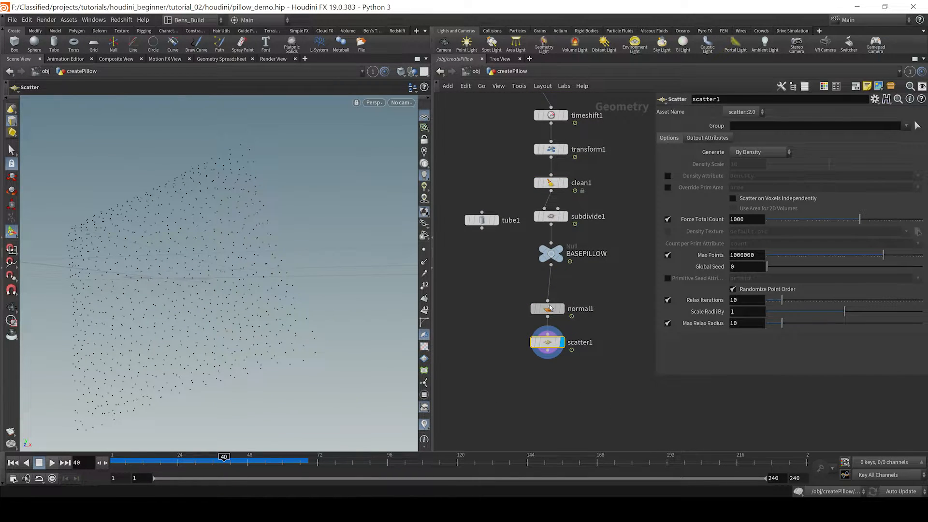
Show the point normals in the viewport and examine their directions on the scattered points.
click(550, 309)
click(545, 340)
click(425, 263)
mouse_move(236, 287)
alt+mouse_down()
mouse_move(333, 302)
mouse_move(269, 291)
mouse_move(241, 298)
alt+mouse_up()
middle_drag(504, 304, 525, 276)
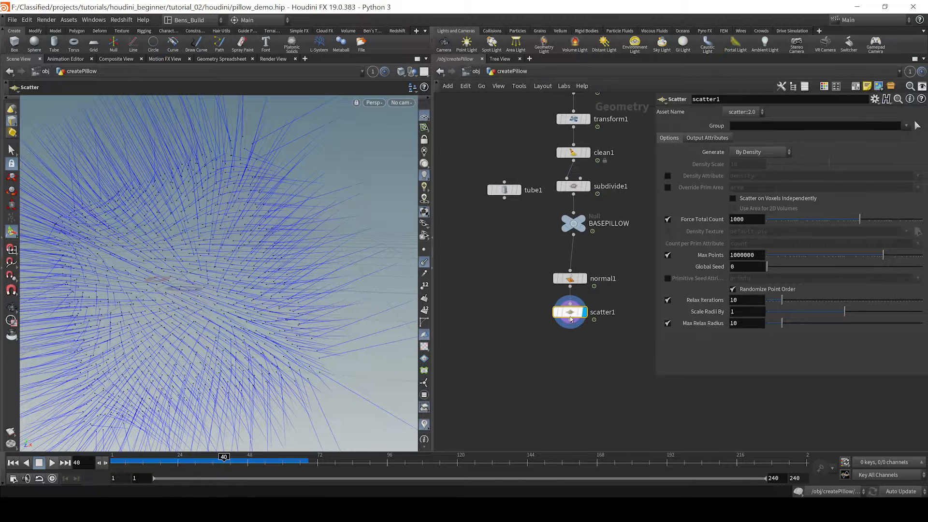
Add a Copy to Points node with tube1 as the source geometry and scatter1 as the target points.
key(Tab)
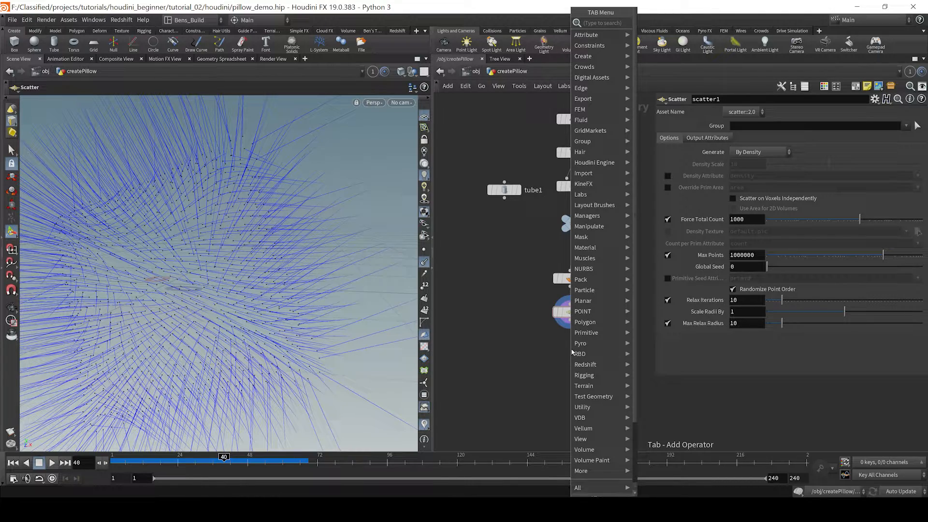
text(copt)
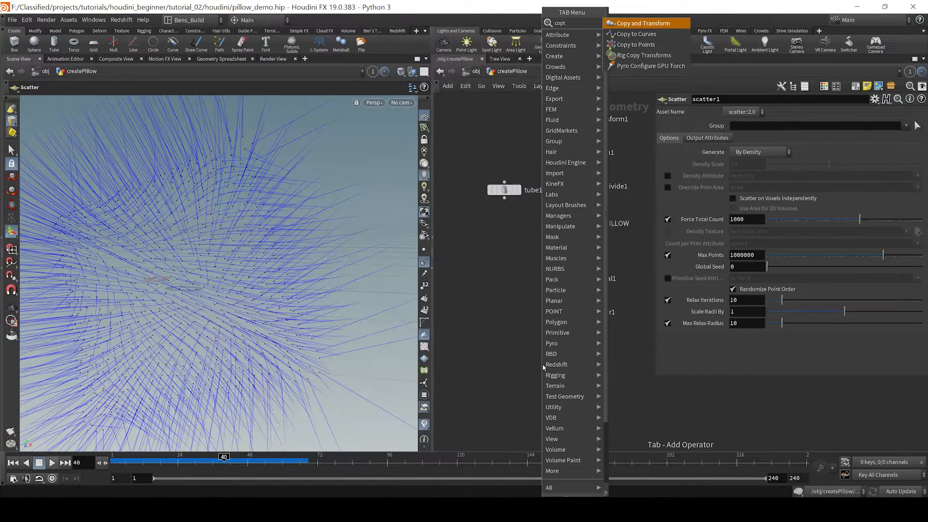
key(Down)
key(Down)
key(Return)
click(542, 365)
mouse_move(549, 356)
mouse_down()
mouse_move(573, 330)
mouse_move(501, 173)
mouse_move(504, 198)
mouse_up()
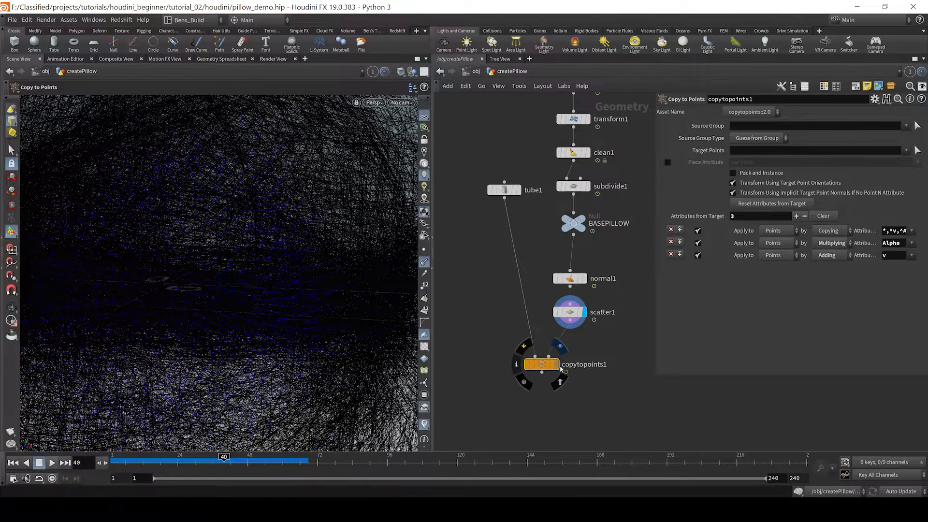
Display the Copy to Points result with the whole object framed, and turn off the point normals display.
click(557, 365)
key(h)
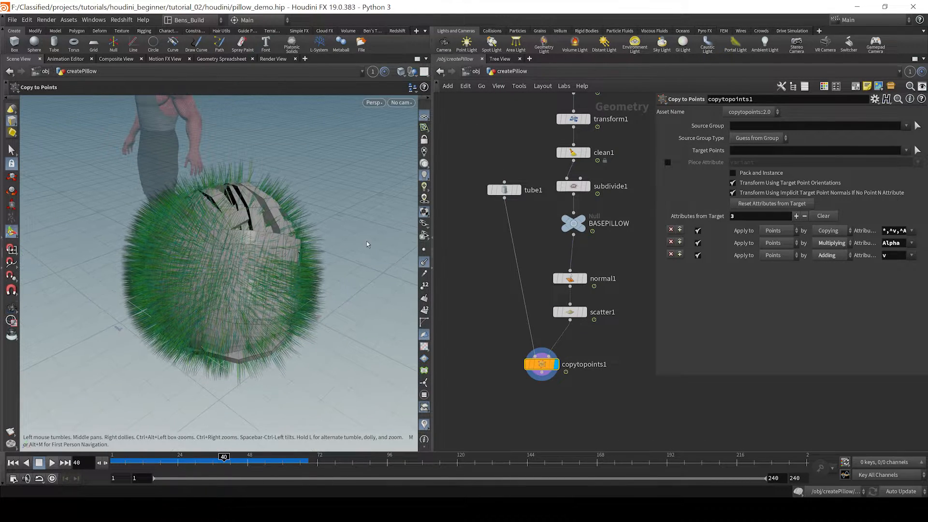
click(424, 262)
alt+drag(240, 280, 255, 252)
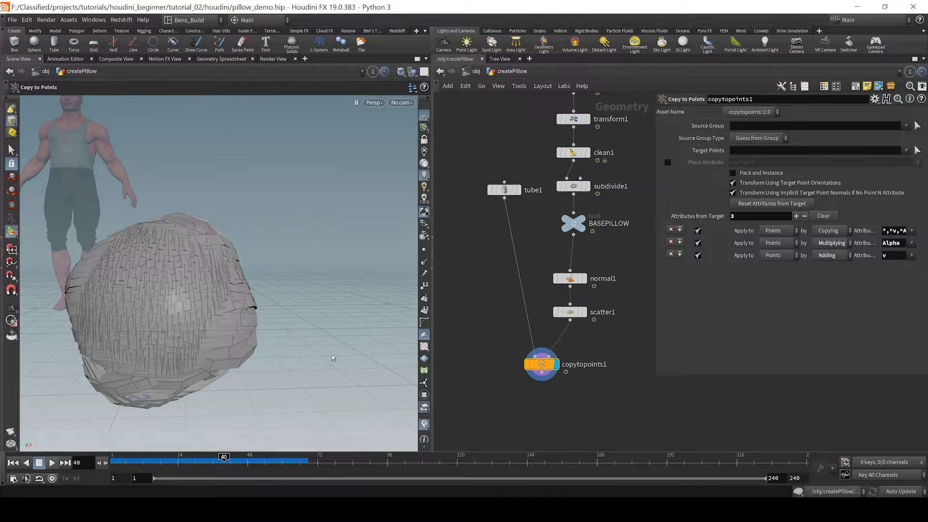
Rearrange the Copy to Points node below scatter1 and the Tube node beside it, with the tube displayed.
drag(541, 364, 563, 384)
click(504, 190)
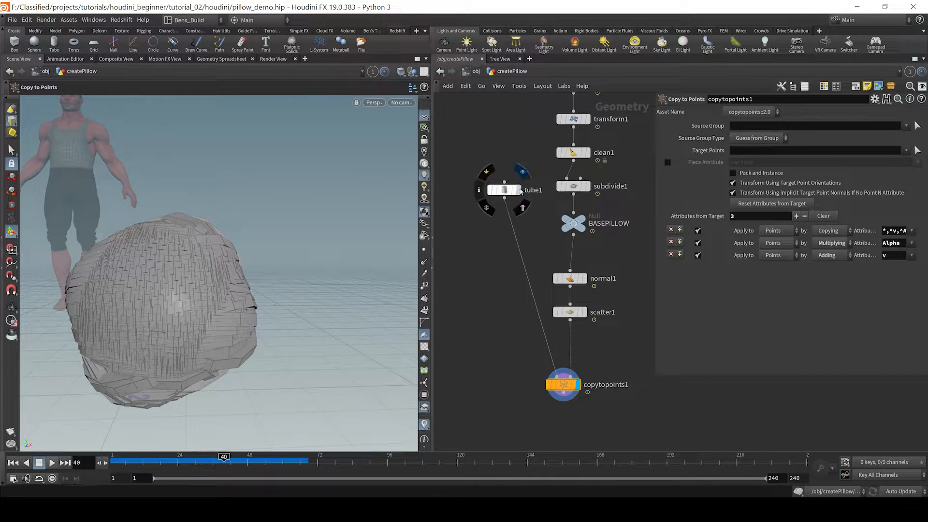
click(518, 189)
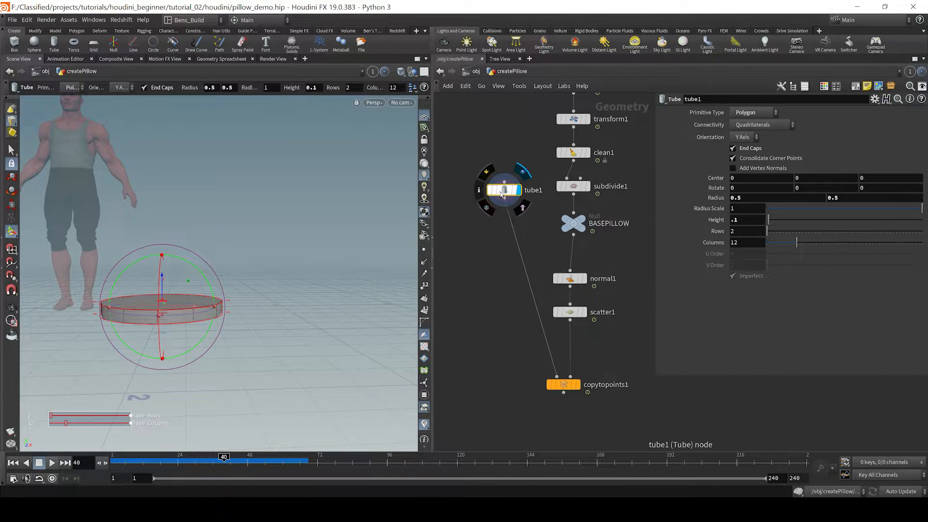
drag(505, 190, 443, 334)
Insert an Attribute Adjust Float node for pscale between scatter1 and copytopoints1.
key(Tab)
text(at)
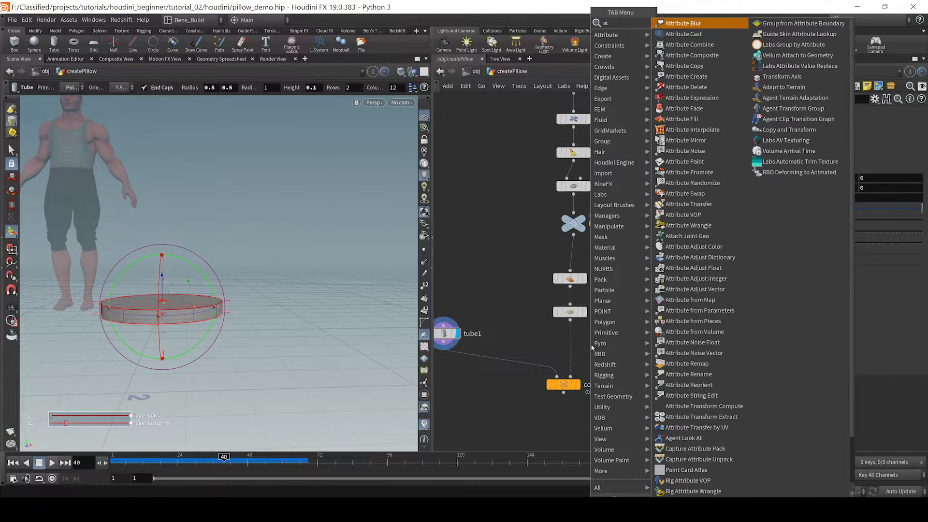
text(t flo)
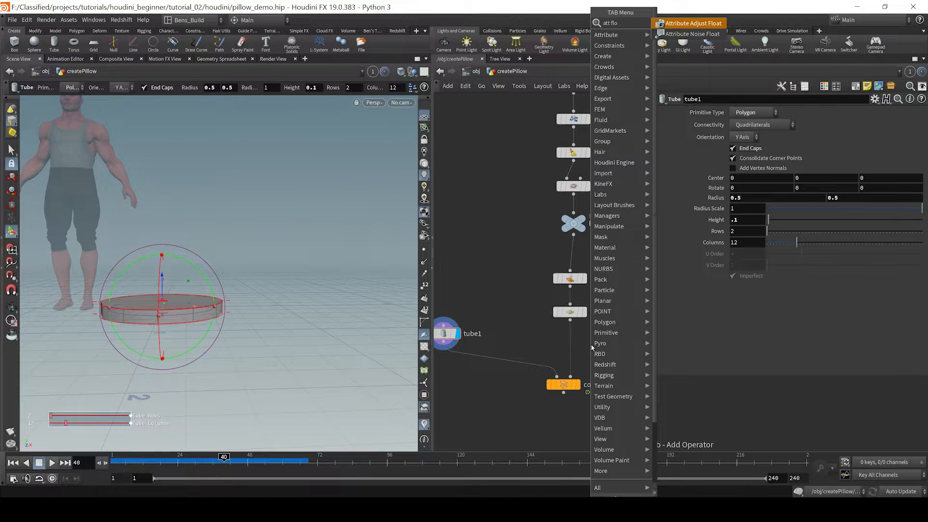
key(Return)
click(591, 344)
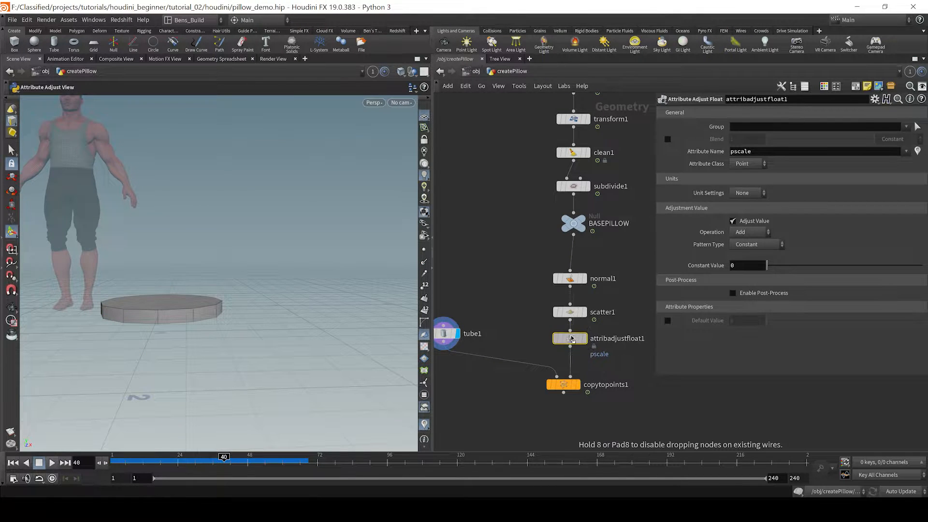
Set the pscale adjustment's Operation to Set Initial with a Constant Value of .01.
click(759, 233)
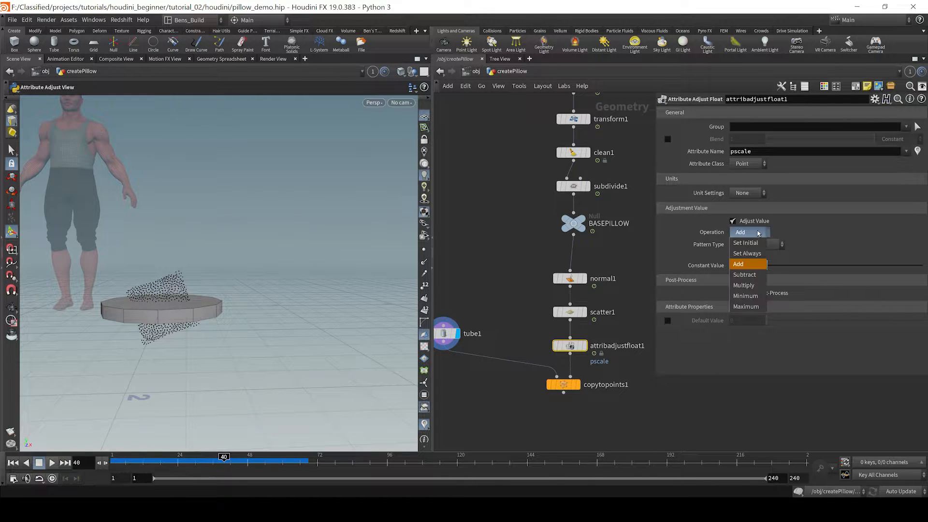
click(753, 245)
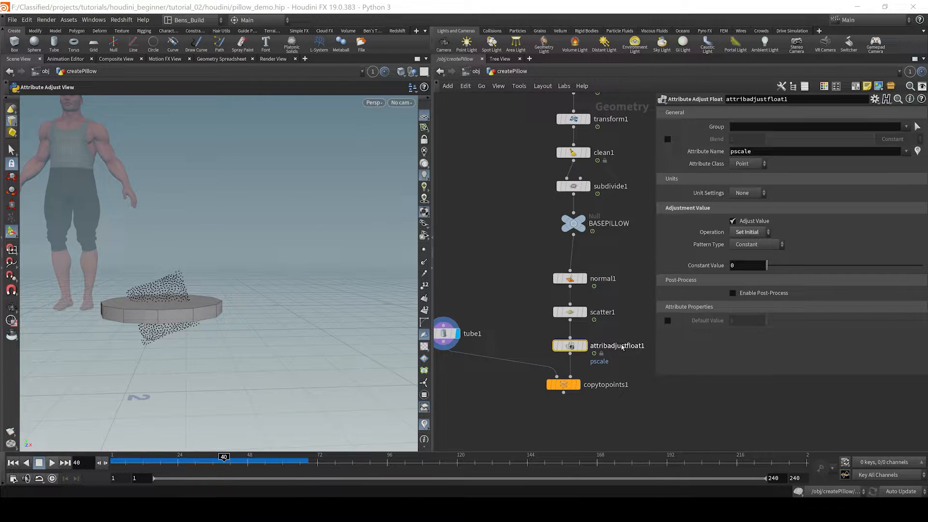
click(752, 266)
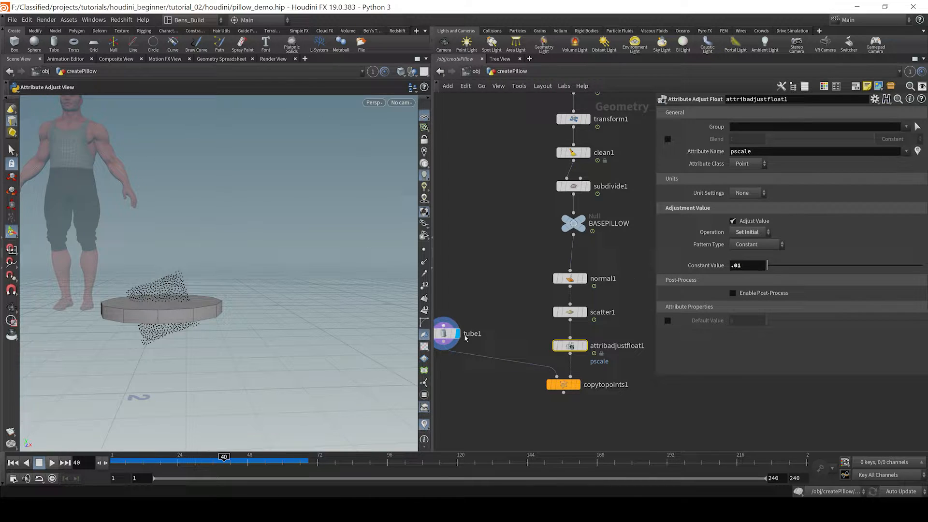
Display the Copy to Points result and examine the scaled-down tubes up close on the pillow's surface.
click(578, 385)
click(564, 386)
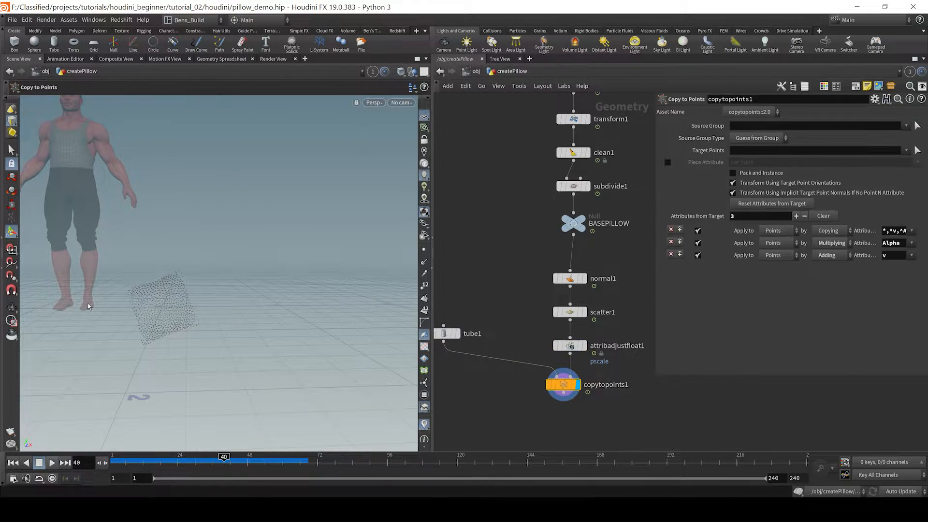
key(space+g)
alt+drag(263, 317, 184, 301)
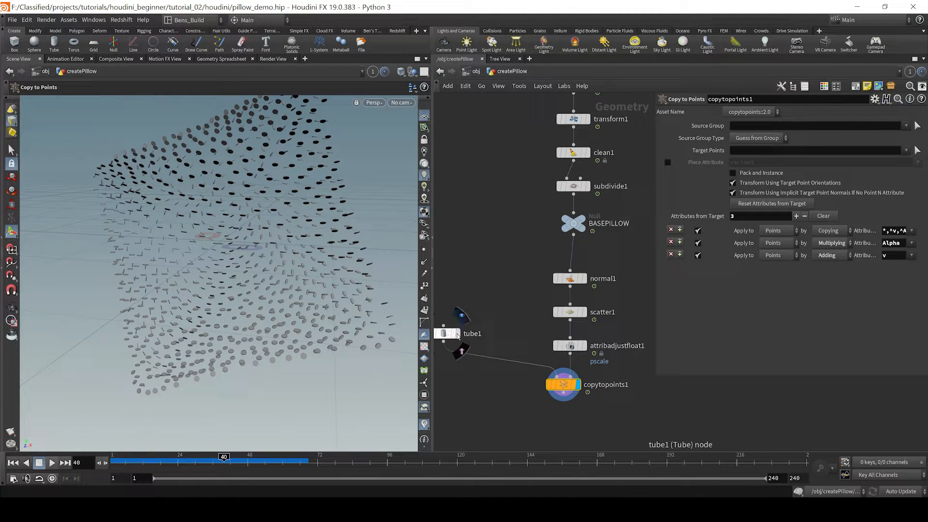
Display the Tube node, frame it in the view and set its Orientation to Z Axis.
click(459, 336)
click(449, 334)
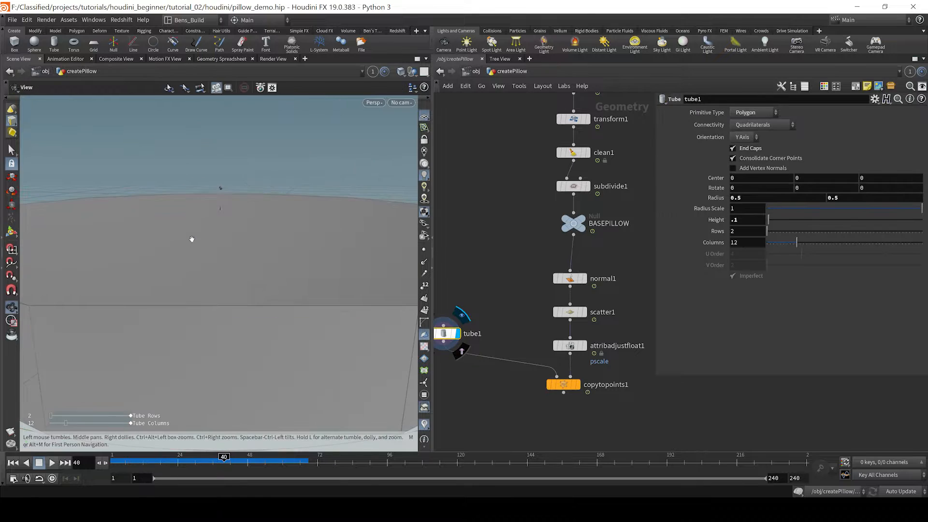
key(space+g)
key(Return)
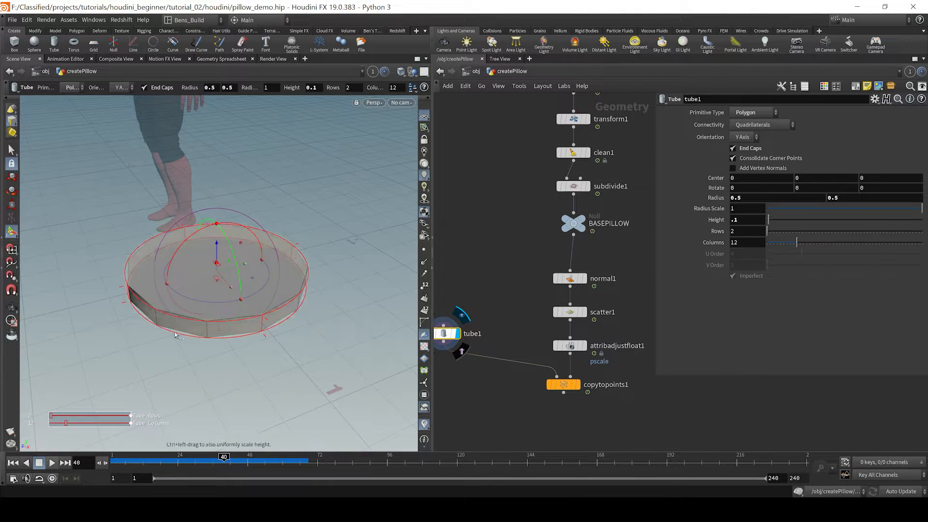
alt+drag(216, 292, 245, 263)
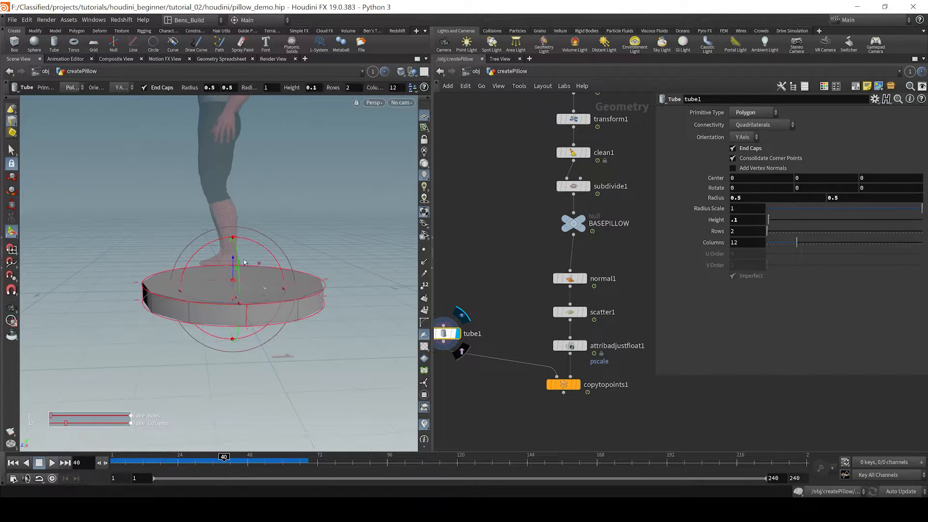
click(743, 137)
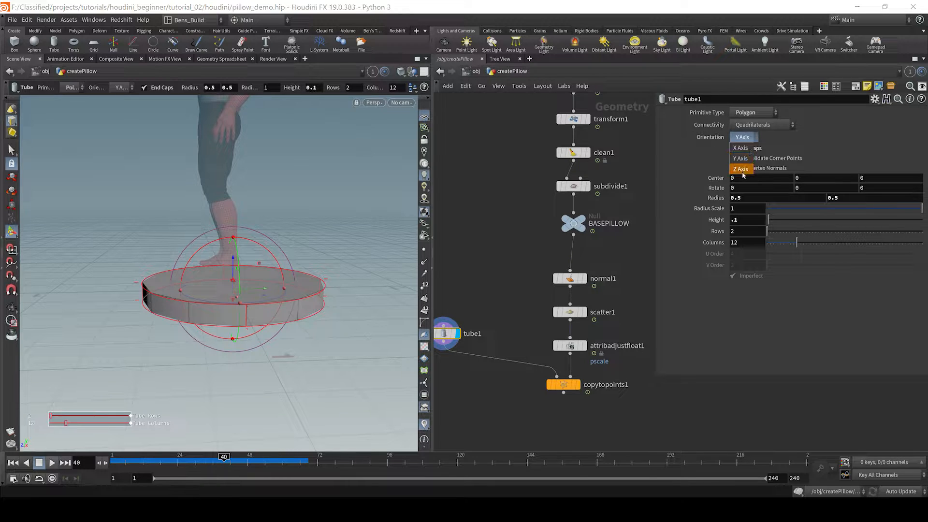
click(743, 168)
alt+drag(230, 300, 276, 317)
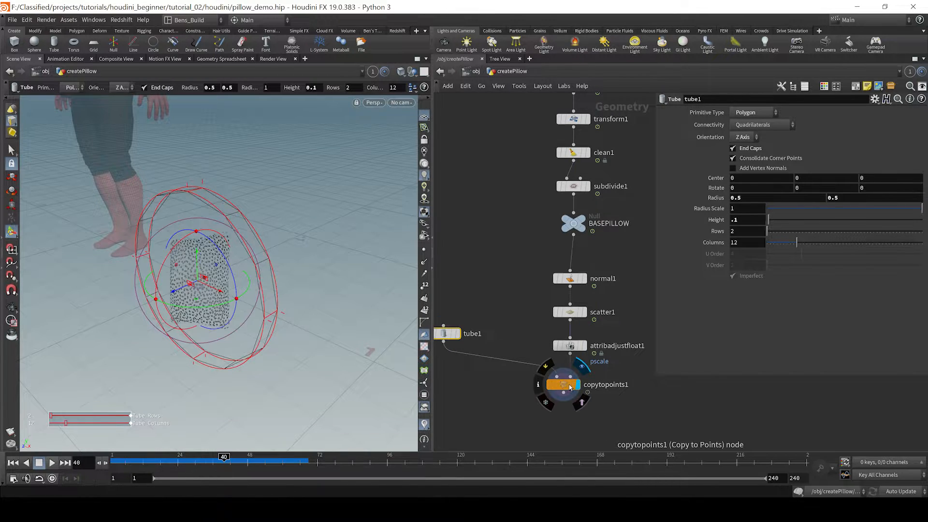
Display the Attribute Adjust Float node and examine its point normals in the viewport.
click(564, 385)
click(577, 345)
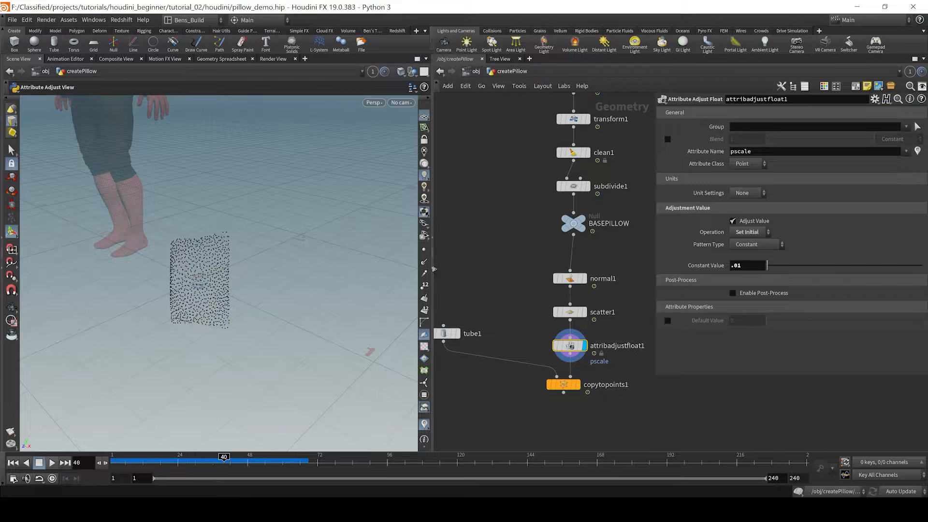
click(424, 261)
alt+drag(314, 247, 266, 207)
alt+right_drag(265, 207, 209, 245)
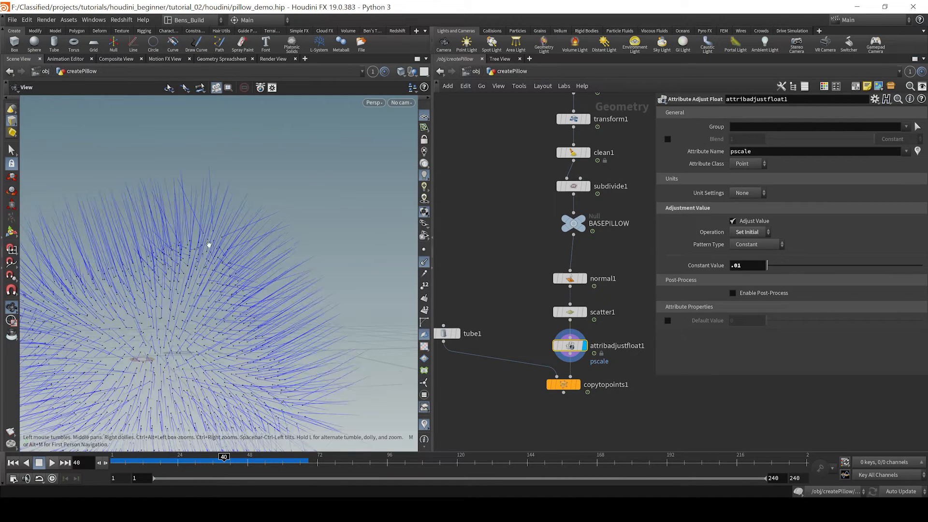
key(Return)
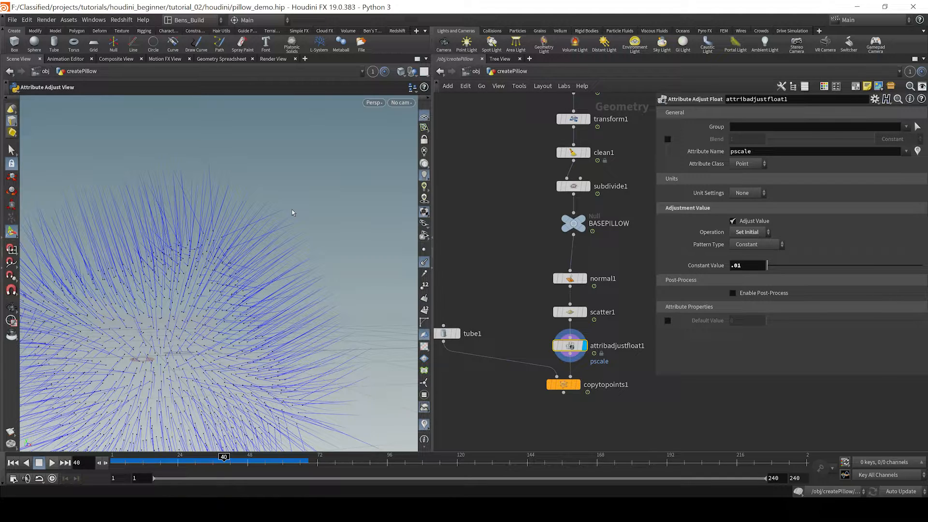
middle_drag(541, 271, 556, 223)
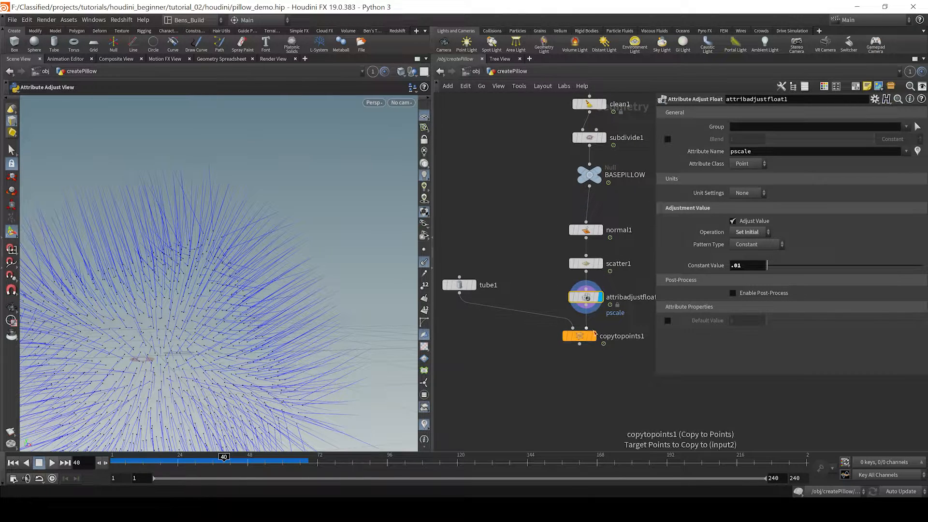
Compare the copied tubes' orientation on the pillow with the point normals of the pscale adjustment node.
click(594, 336)
click(424, 262)
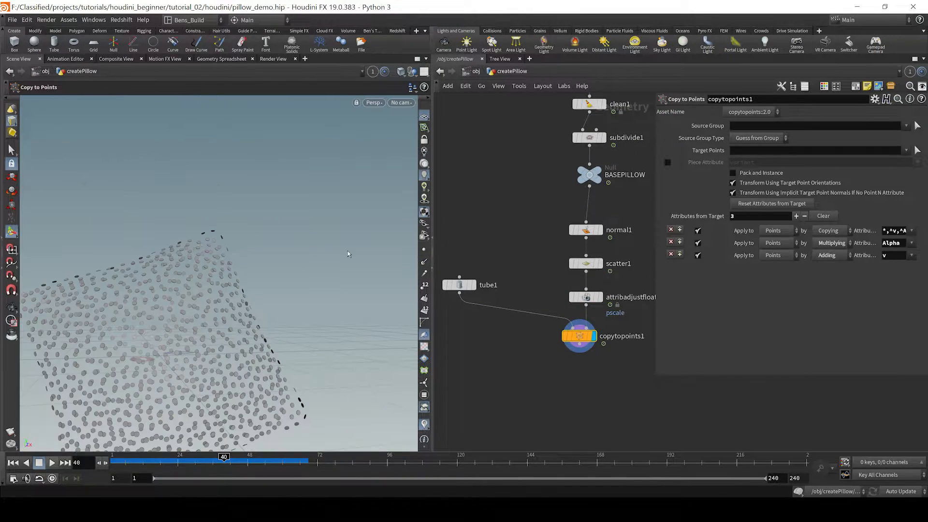
alt+right_drag(240, 254, 203, 307)
alt+drag(203, 307, 229, 315)
alt+drag(233, 224, 187, 253)
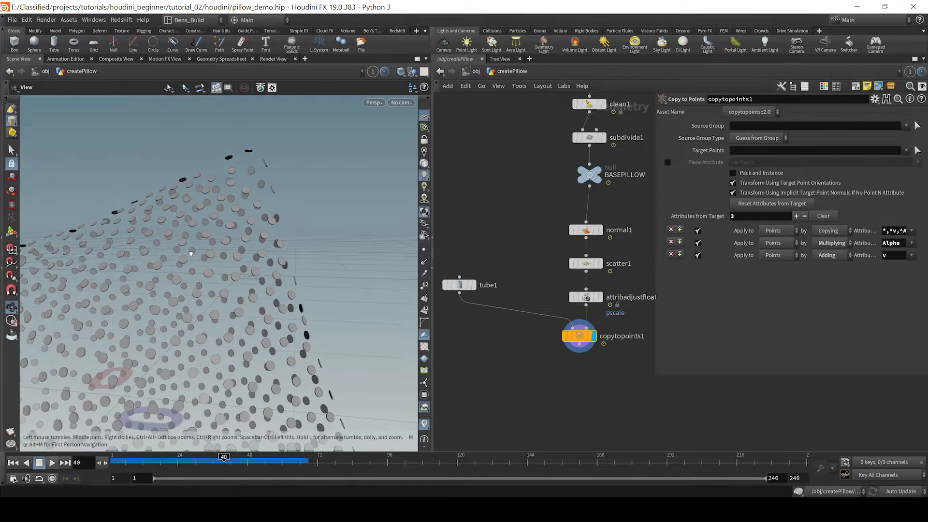
key(Up)
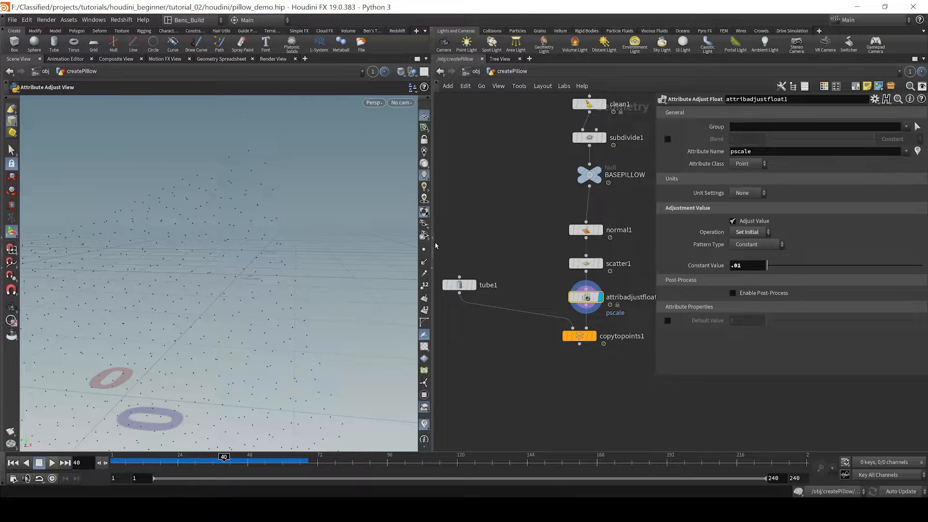
click(425, 261)
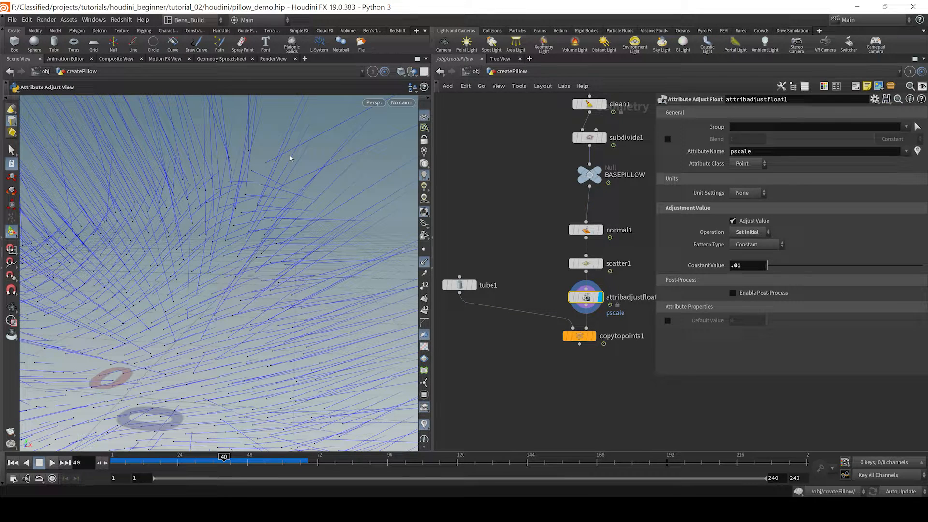
Display the Tube node and insert a Match Size node between it and Copy to Points.
click(459, 284)
click(474, 285)
alt+drag(165, 261, 218, 302)
key(Tab)
text(match)
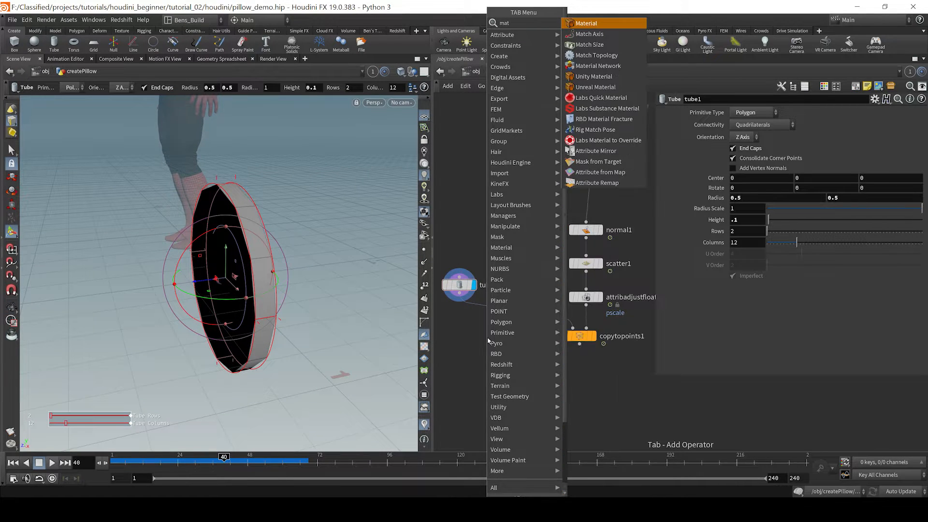
key(Down)
key(Return)
click(486, 335)
drag(486, 335, 467, 318)
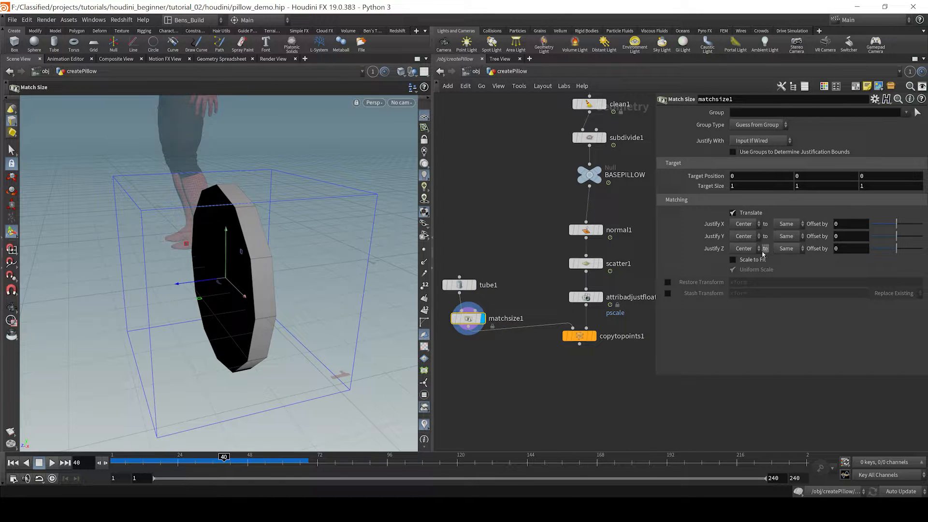
Set the Match Size node's Justify Z to Min and compare the tube's placement with and without it.
click(743, 249)
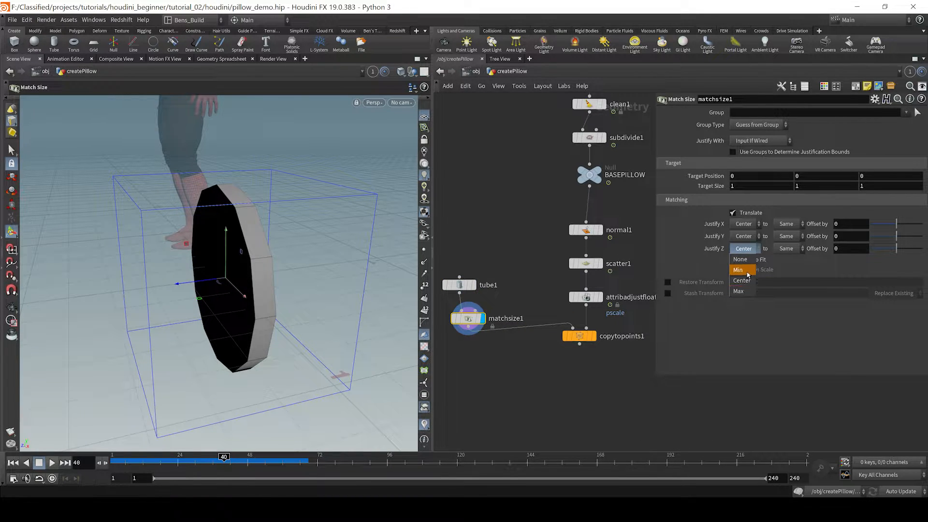
click(746, 271)
key(Escape)
drag(253, 260, 226, 251)
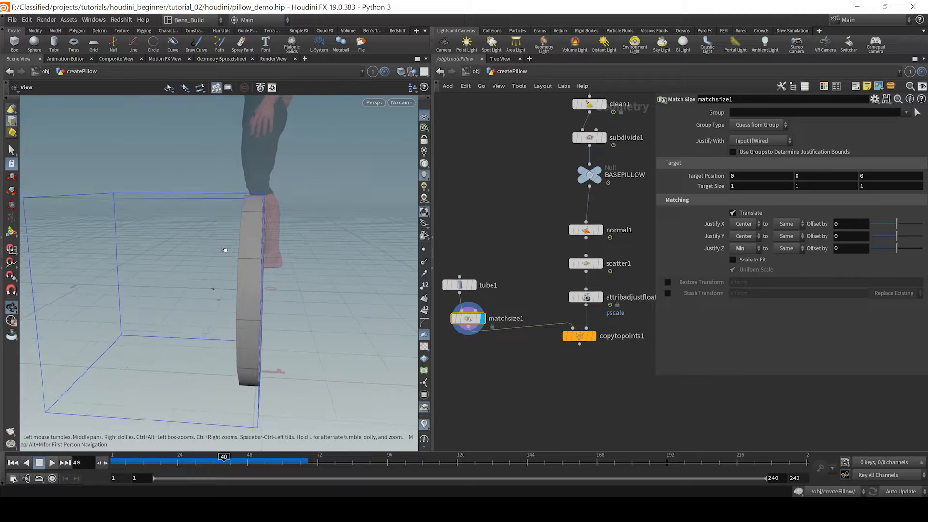
key(Return)
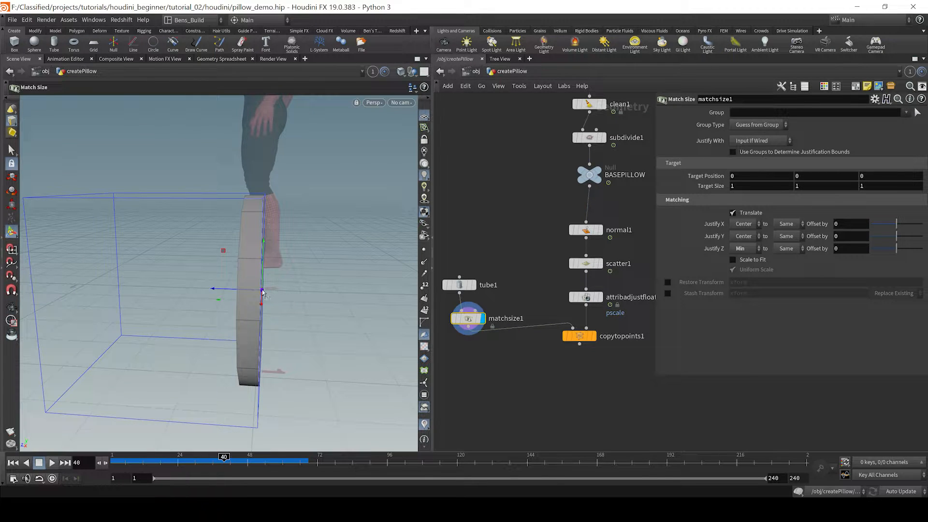
drag(285, 289, 325, 269)
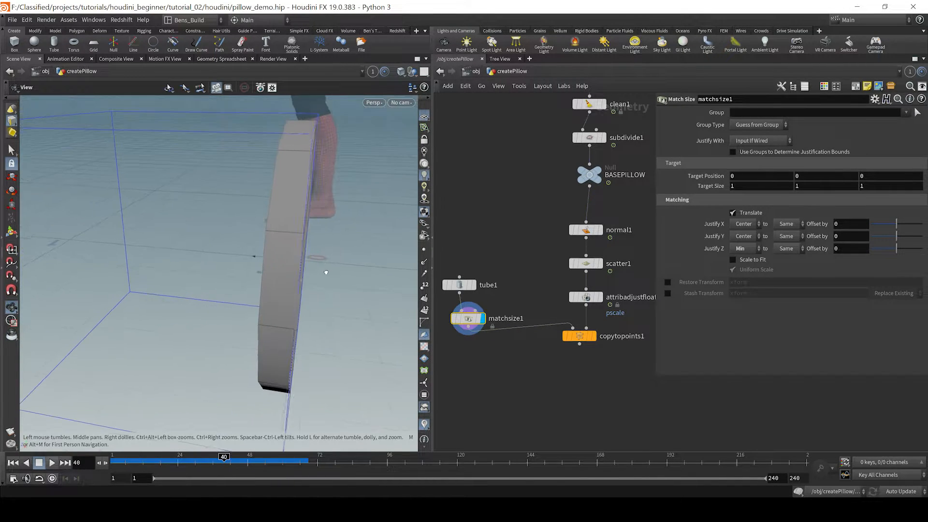
mouse_move(454, 318)
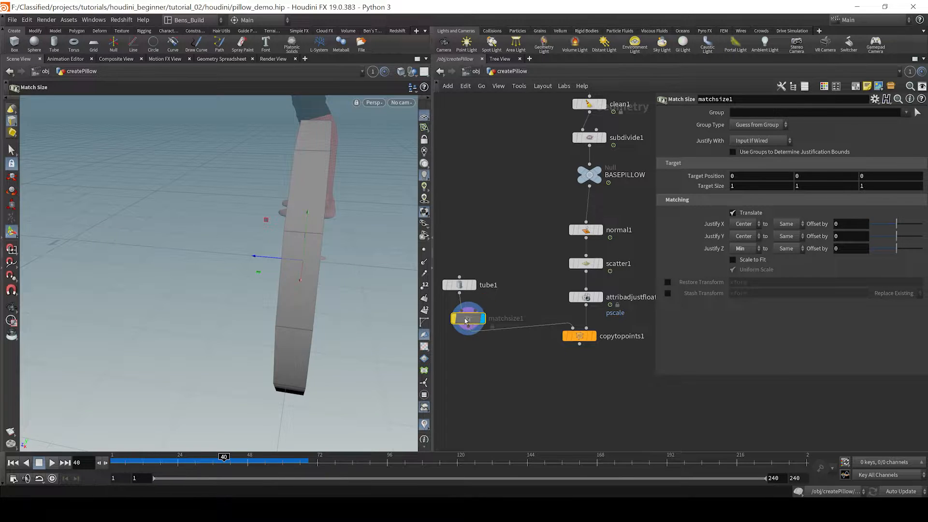
key(Escape)
key(Return)
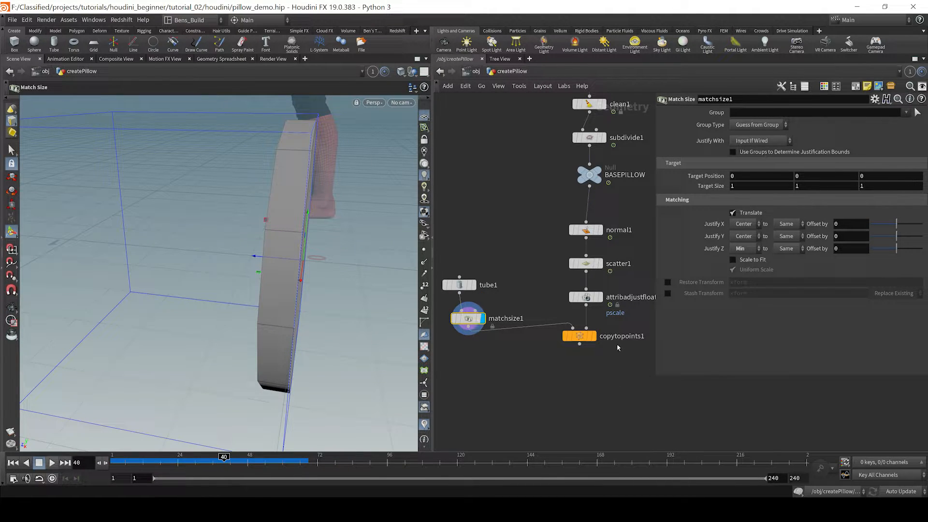
Display the Copy to Points result and examine the realigned tubes up close on the pillow.
click(593, 336)
click(578, 336)
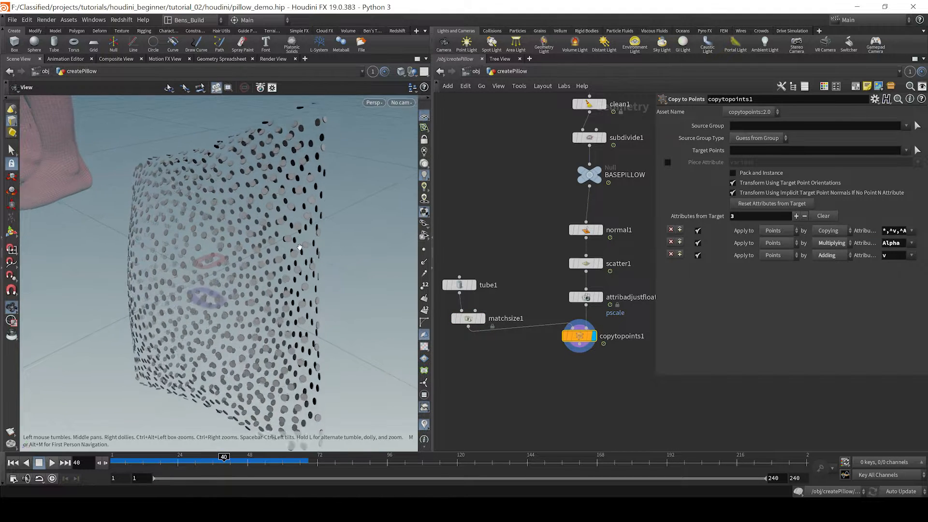
scroll(305, 241, up, 10)
key(Return)
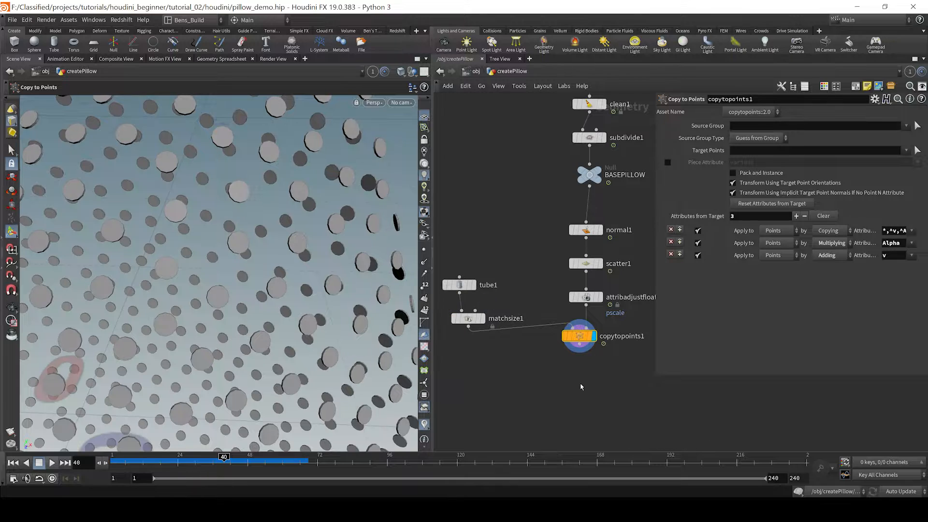
Make room above Copy to Points and insert a Peak node between the pscale adjustment and Copy to Points.
drag(586, 346, 593, 385)
middle_drag(622, 339, 590, 340)
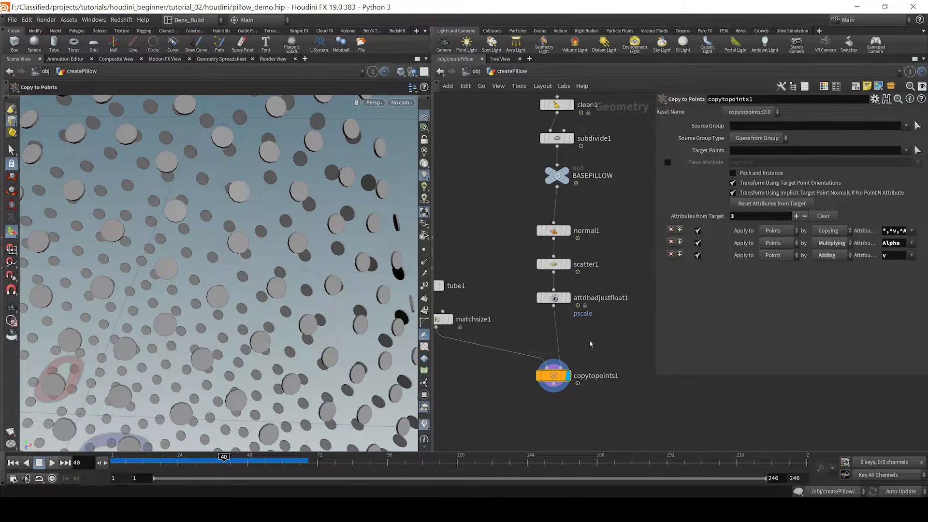
key(Tab)
text(peak)
key(Return)
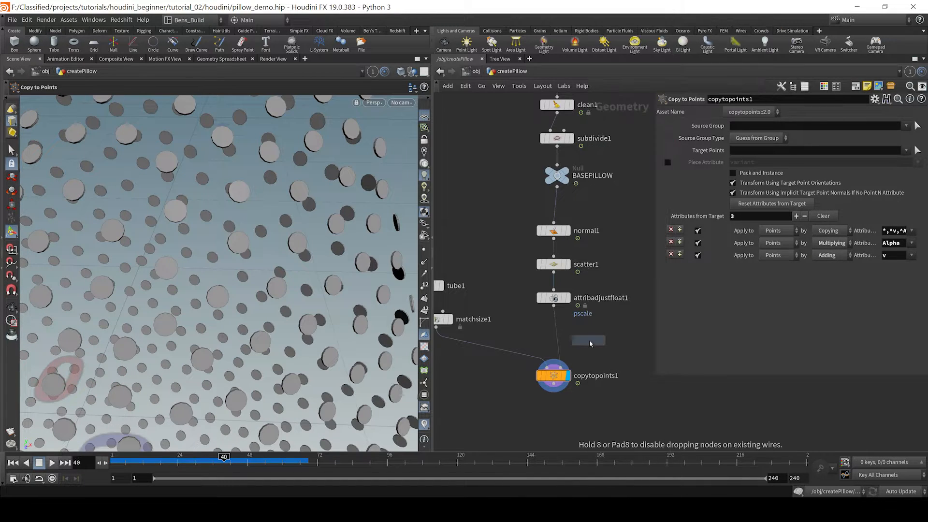
click(556, 332)
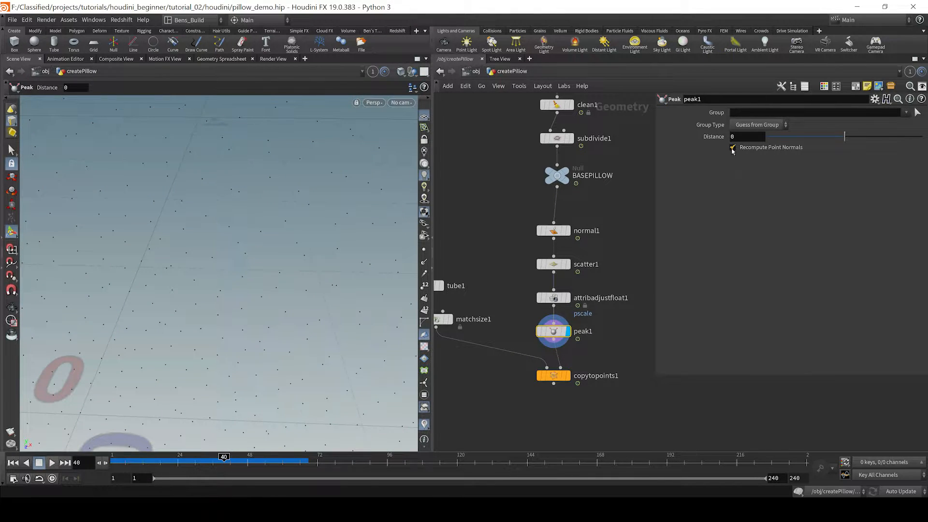
Turn off Recompute Point Normals on the Peak node, check the normals in the viewport and set its Distance to .001.
click(424, 262)
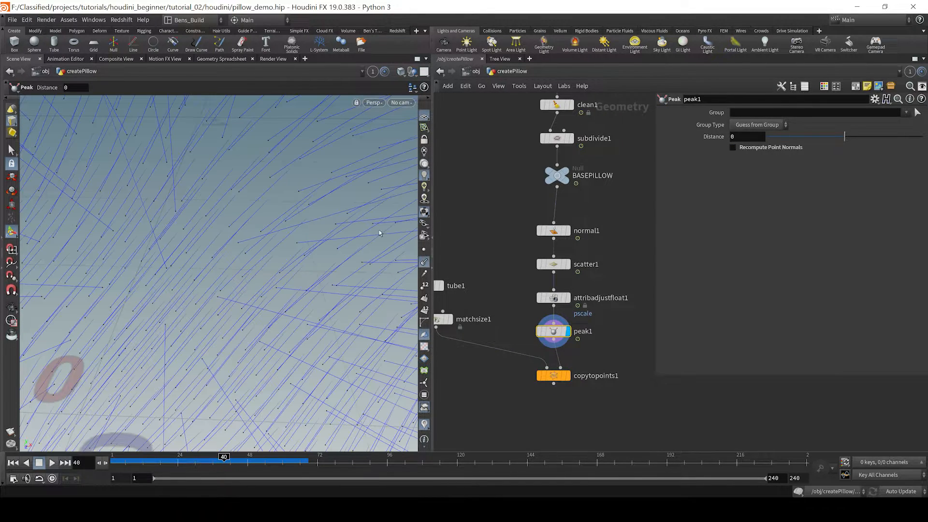
key(Escape)
drag(377, 230, 307, 257)
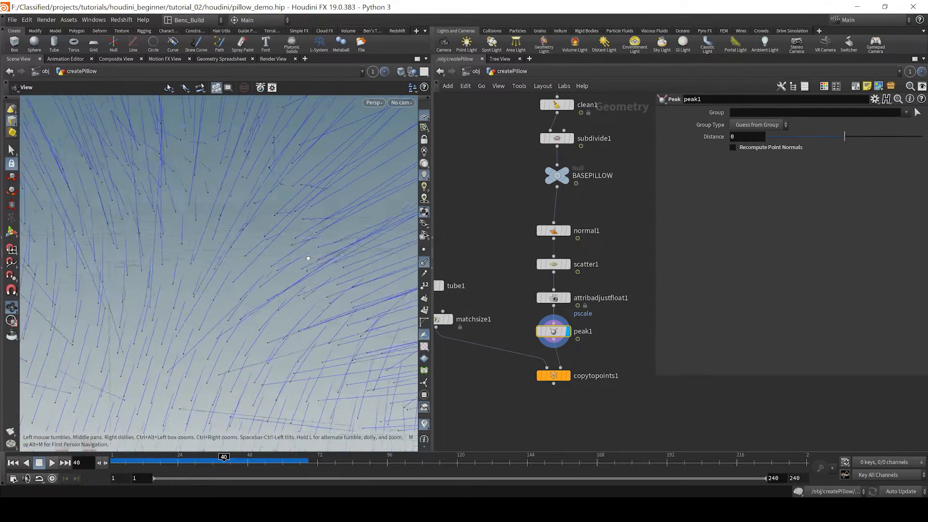
key(Return)
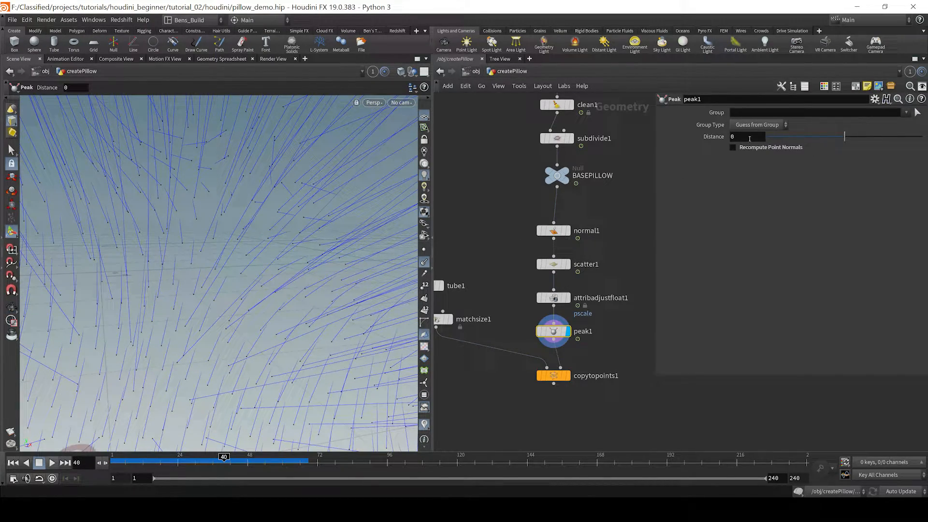
mouse_move(745, 137)
middle_down()
mouse_move(747, 160)
mouse_move(774, 159)
mouse_move(741, 163)
mouse_move(761, 165)
mouse_move(750, 140)
middle_up()
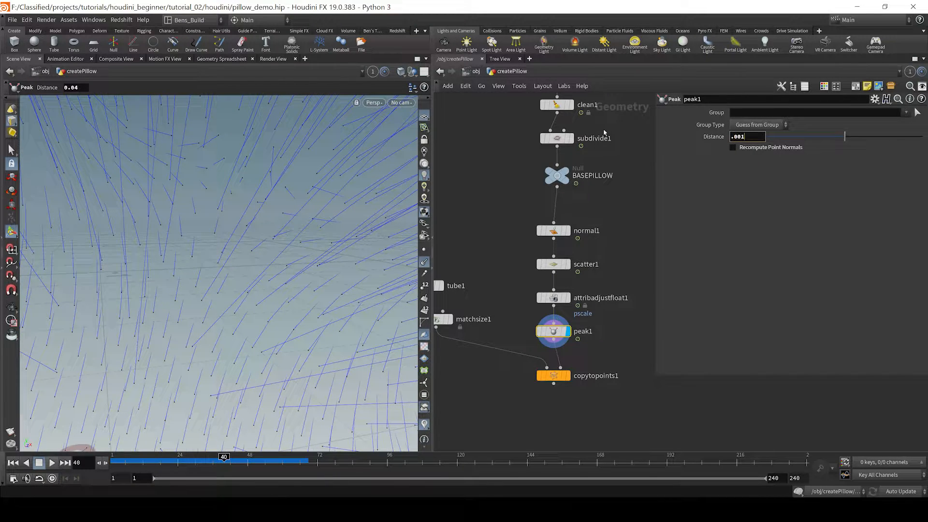
key(Return)
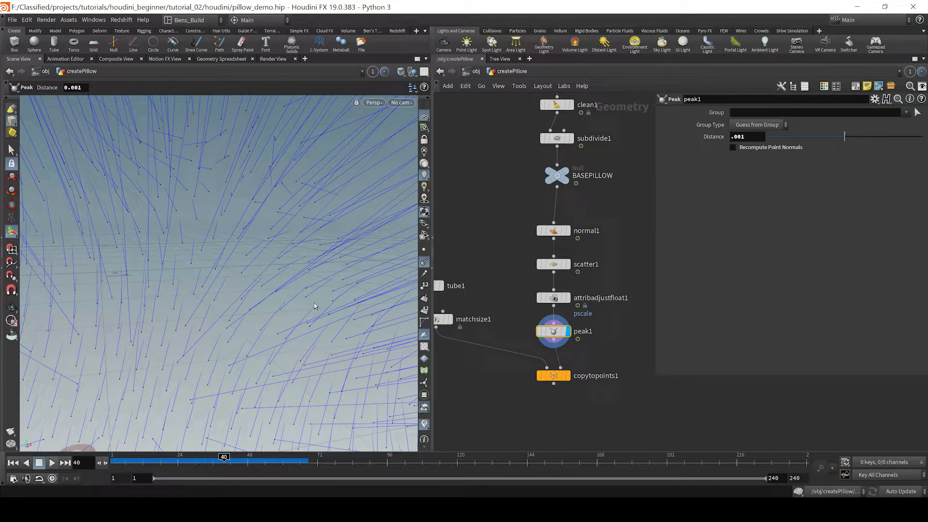
Display the Copy to Points result without point normals and set the Scatter node's Force Total Count to 10000.
click(565, 375)
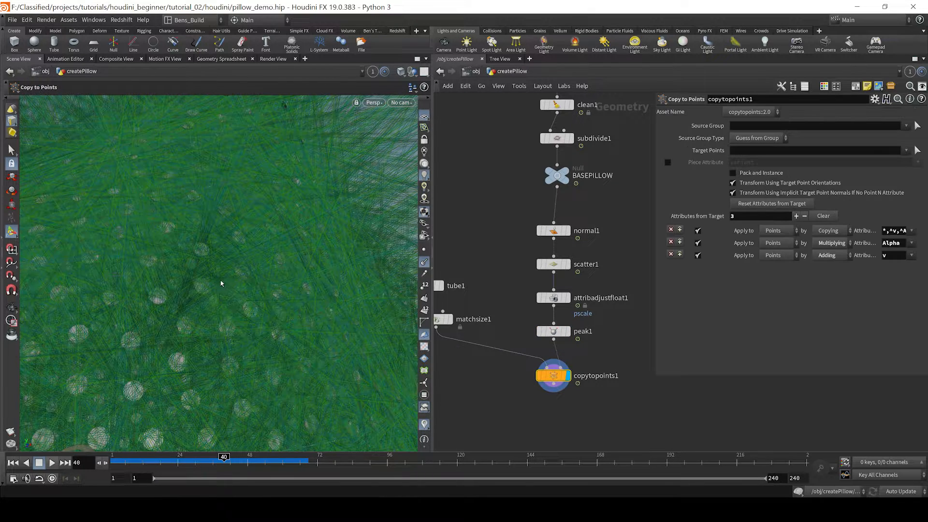
click(424, 262)
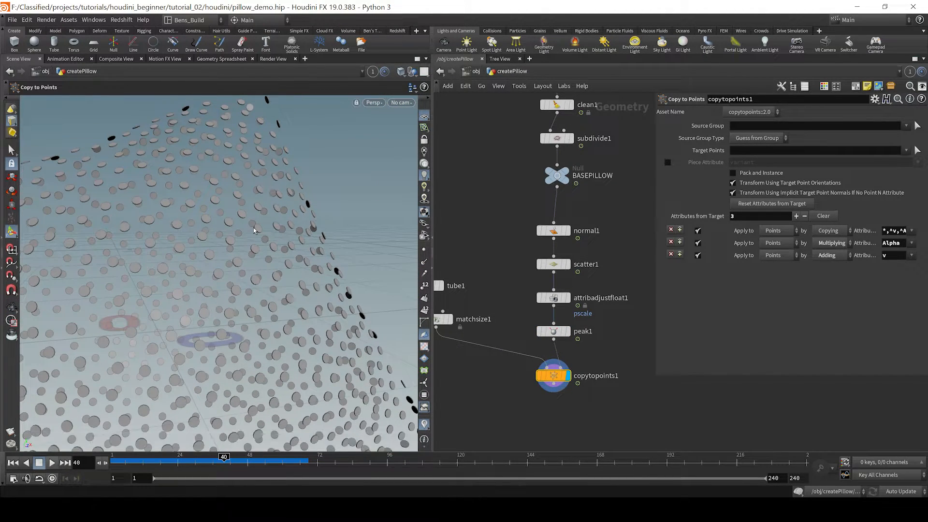
click(556, 264)
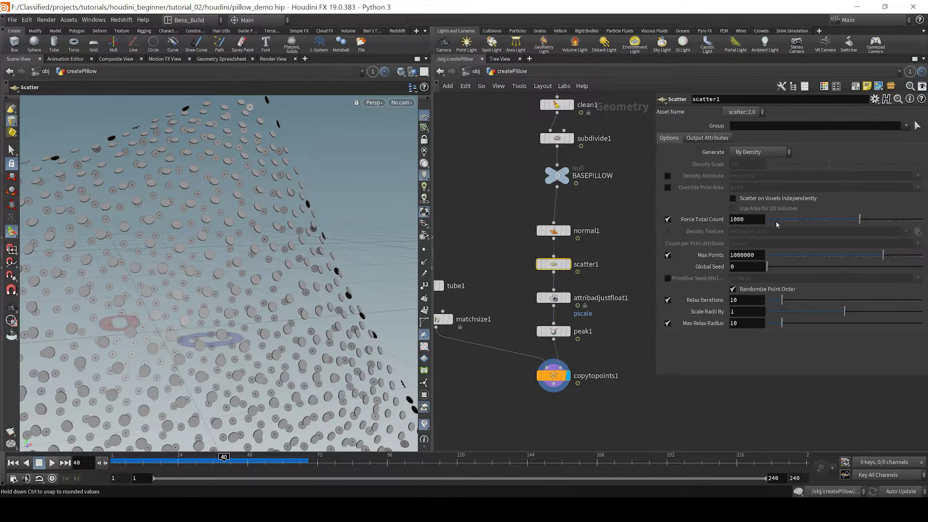
text(0)
key(Return)
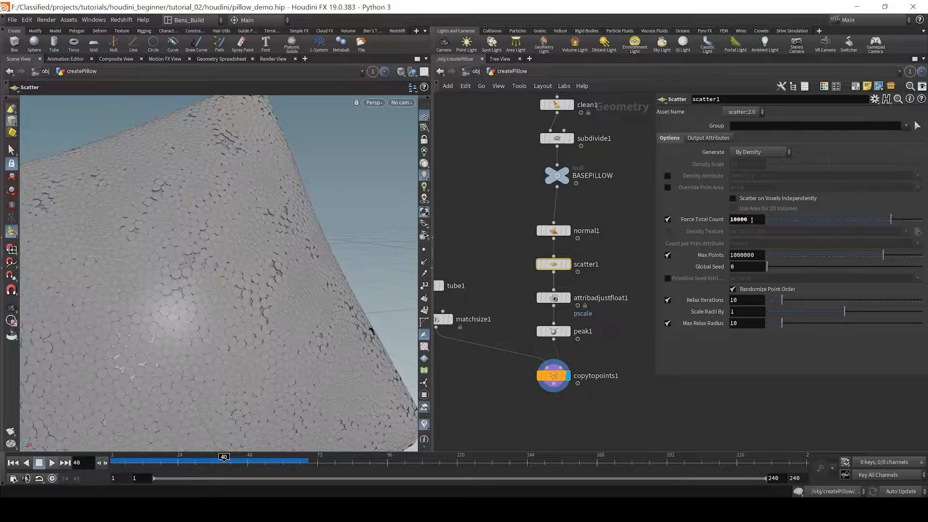
scroll(266, 338, down, 5)
drag(266, 338, 223, 300)
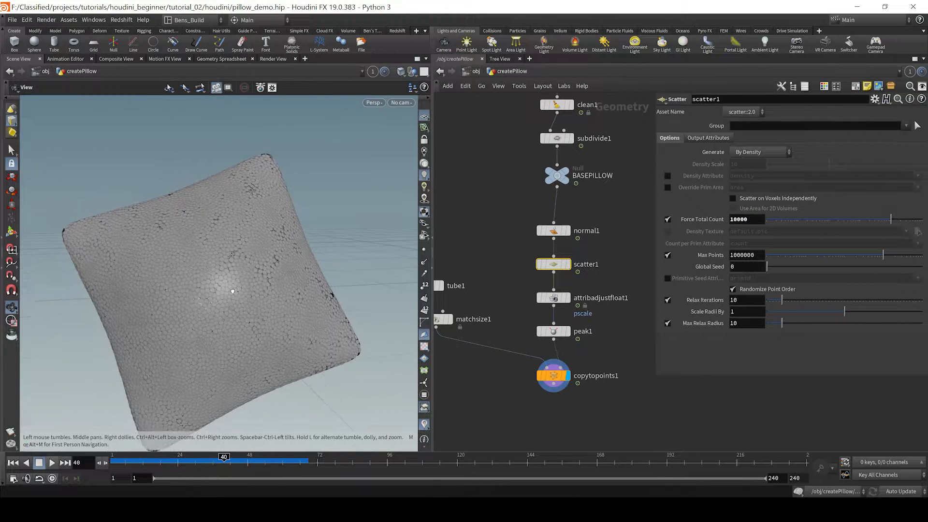
key(Return)
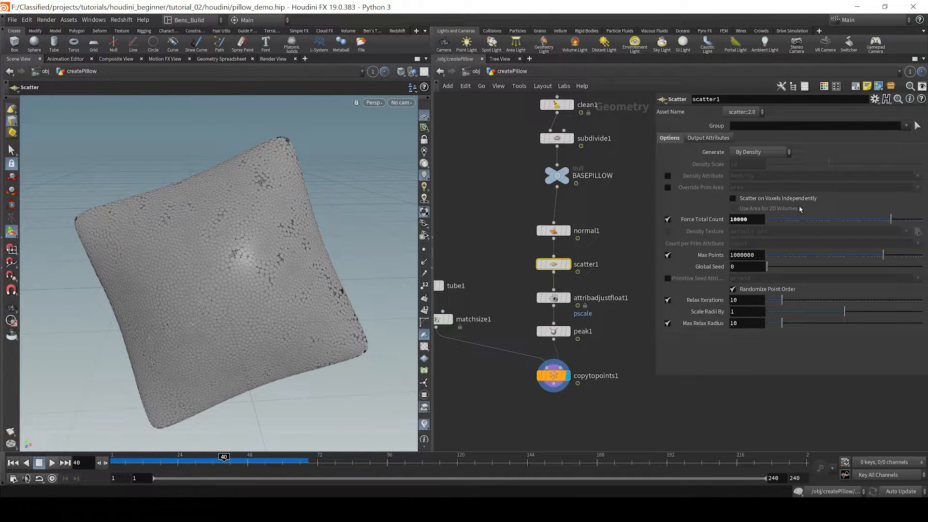
Set the Scatter node's Relax Iterations to 100 to even out the tube distribution.
click(735, 220)
alt+drag(291, 263, 260, 269)
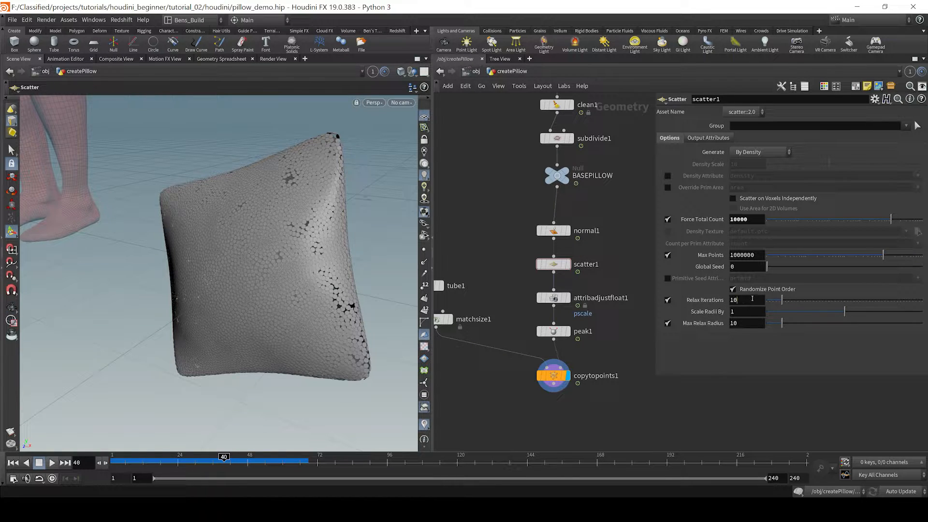
mouse_move(751, 292)
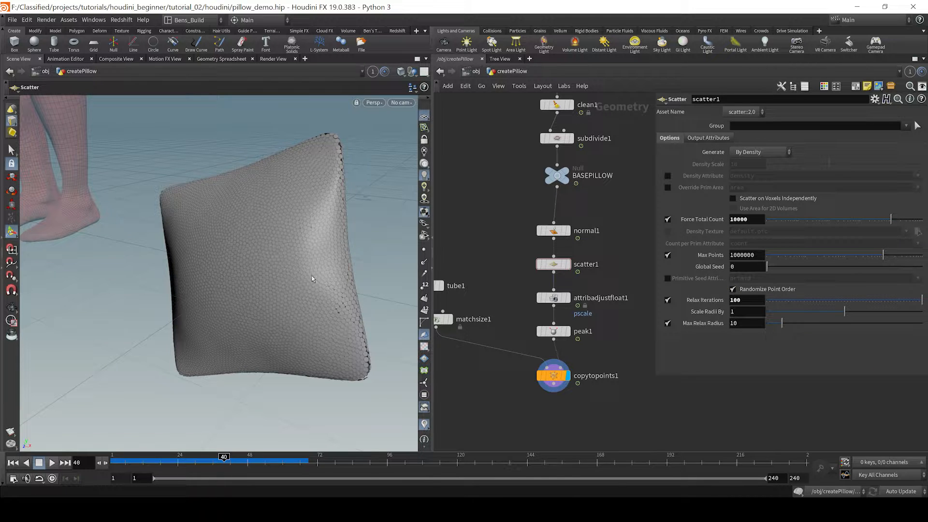
Inspect the evenly covered pillow and set the Scatter node's Force Total Count to 20000.
key(Escape)
drag(312, 279, 342, 217)
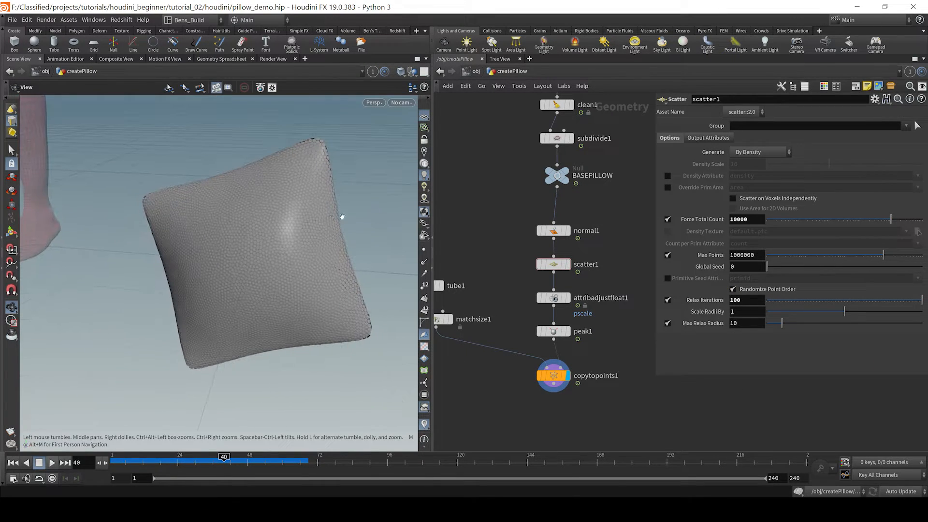
key(Return)
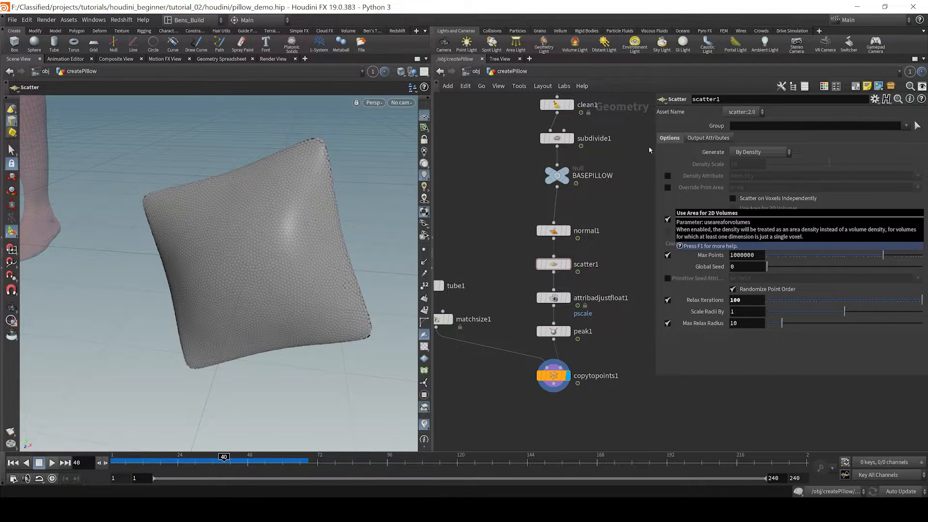
scroll(318, 315, up, 5)
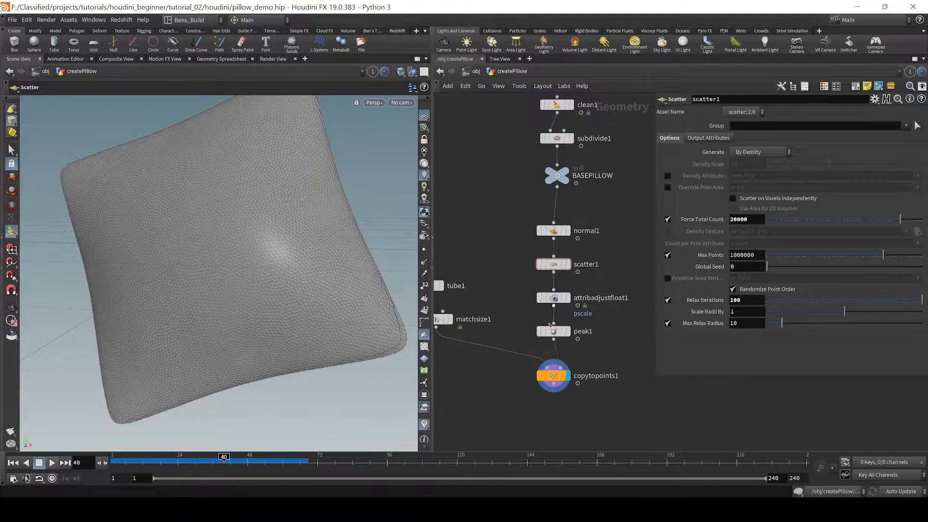
Set the pscale adjustment's Constant Value to .005.
click(554, 298)
click(747, 270)
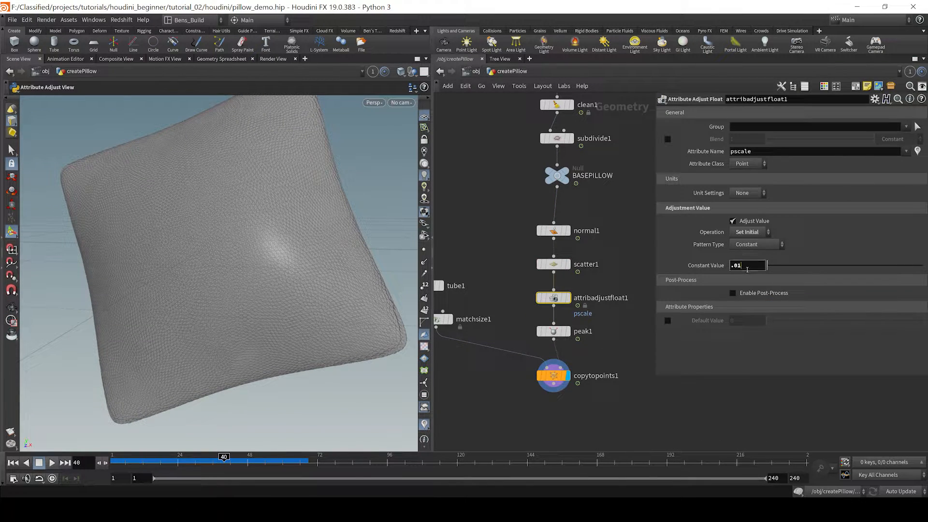
key(BackSpace)
text(05)
key(Return)
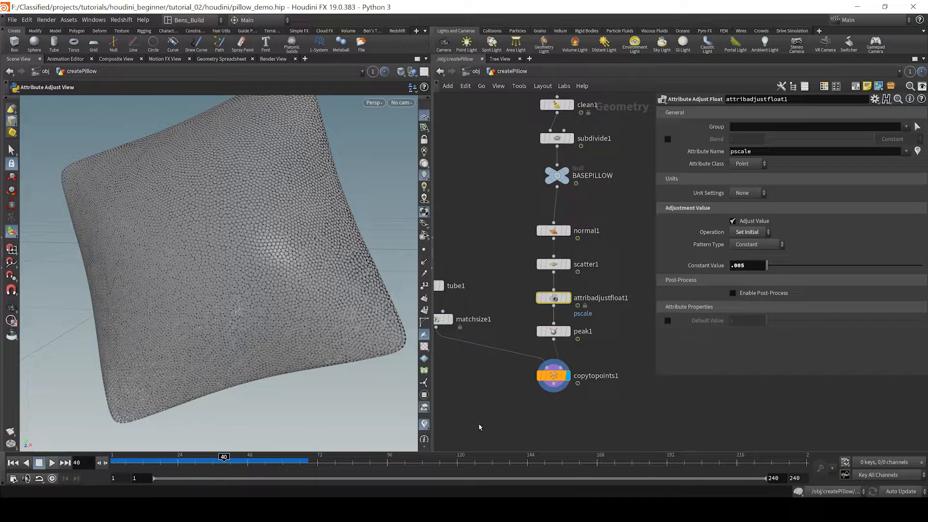
Raise the pscale adjustment's Constant Value to .006 and finally to .007, and check the tube coverage around the pillow.
click(745, 265)
key(Return)
click(756, 266)
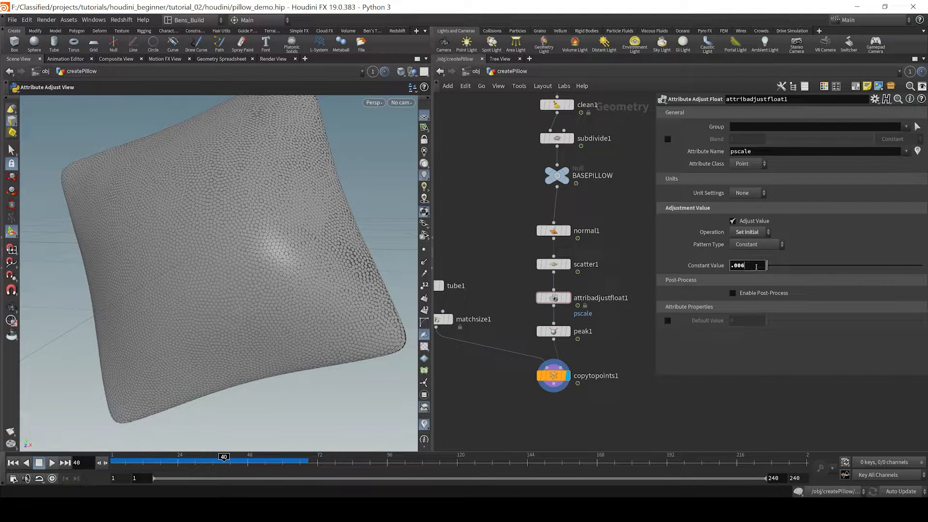
key(Return)
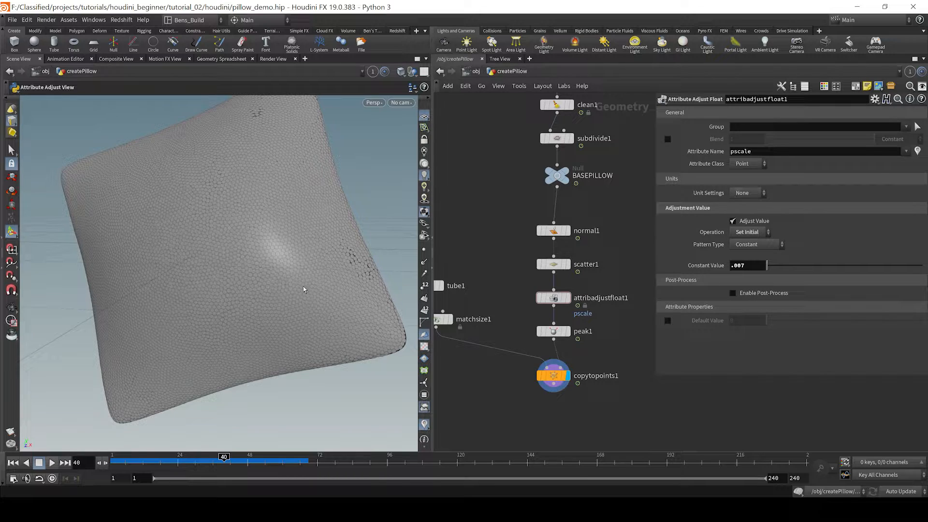
key(Escape)
drag(303, 288, 234, 337)
key(Return)
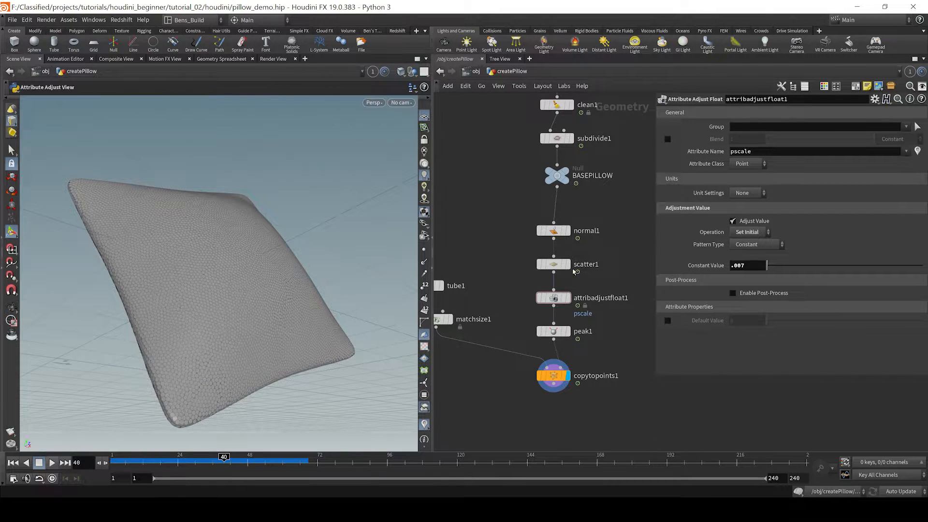
Set the Scatter node's Relax Iterations to 300 and its Force Total Count to 25000.
click(553, 264)
drag(260, 288, 346, 368)
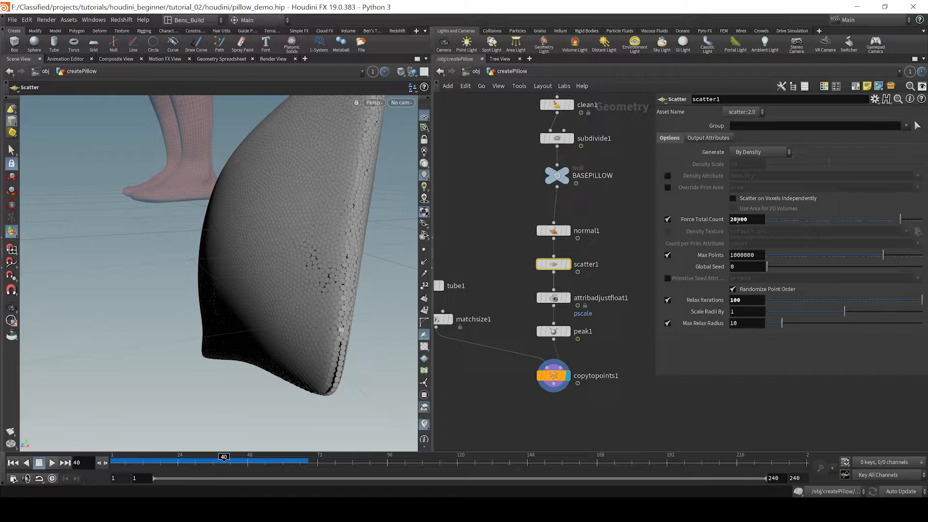
click(752, 300)
text(300)
key(Return)
key(Return)
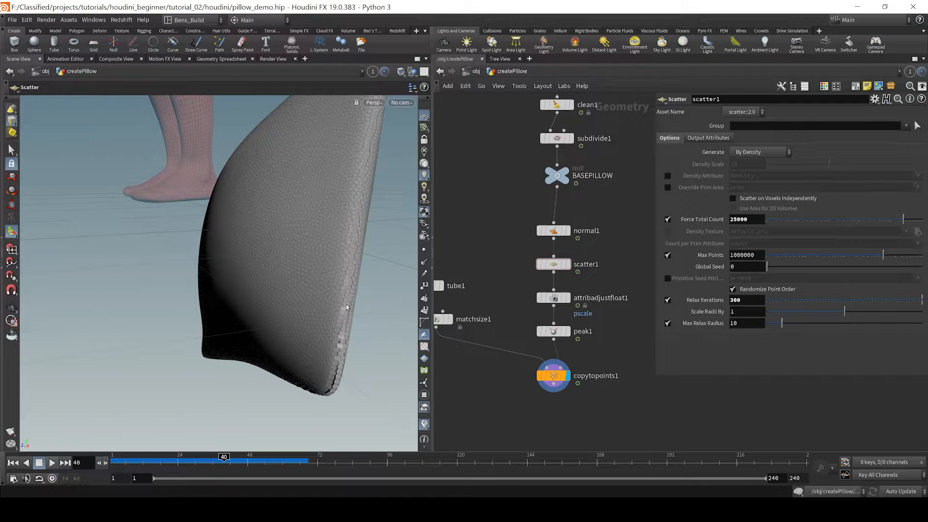
scroll(346, 304, down, 3)
alt+drag(323, 247, 384, 261)
alt+middle_drag(320, 265, 327, 265)
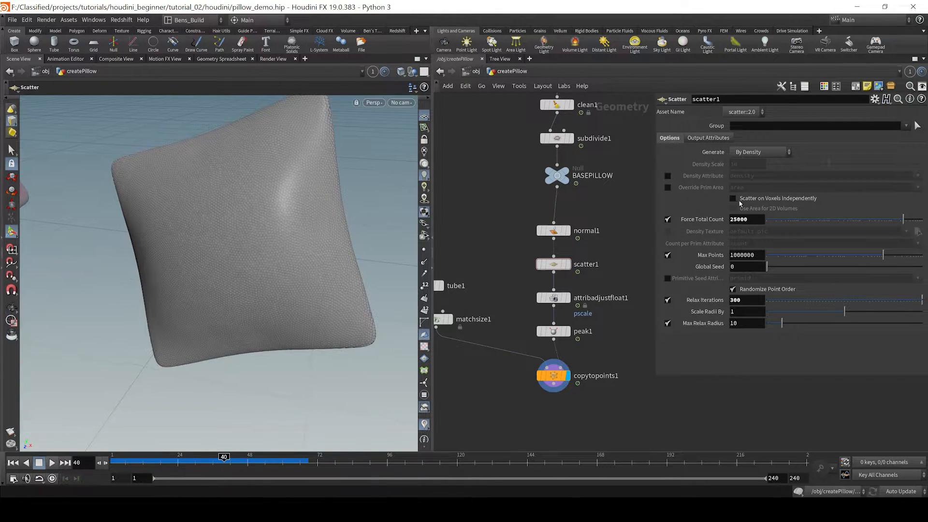
Reduce the Scatter node's Force Total Count to 22000 and check the pillow's coverage.
click(739, 219)
key(BackSpace)
text(2)
key(Return)
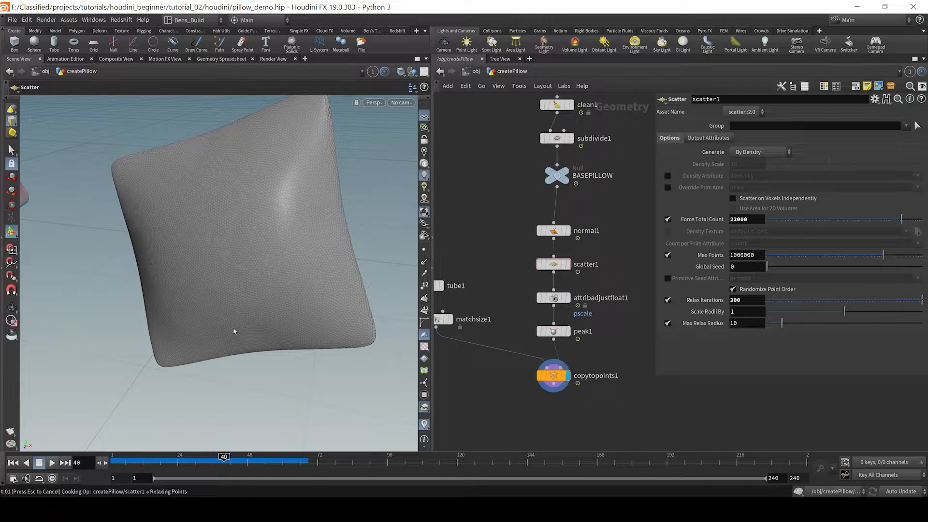
alt+drag(292, 275, 270, 263)
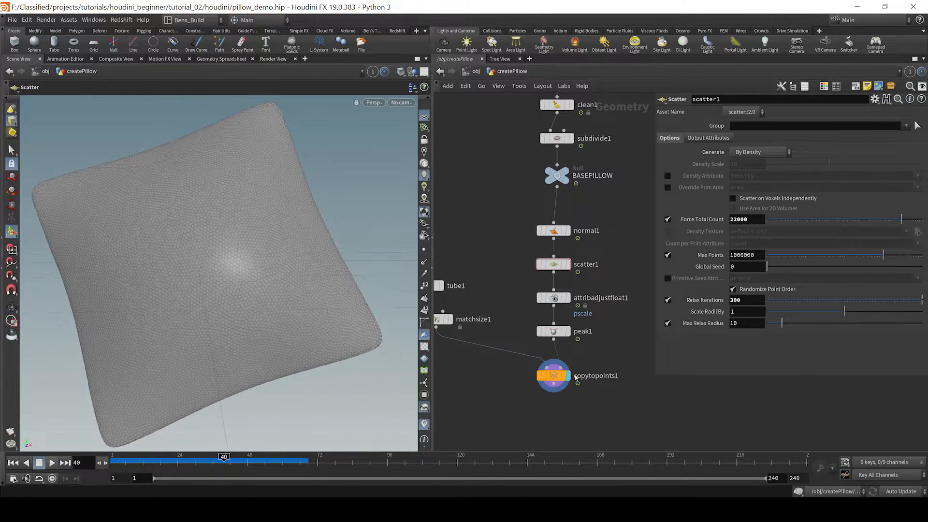
Add a Null node in free space beside the main pillow node chain.
scroll(576, 377, down, 3)
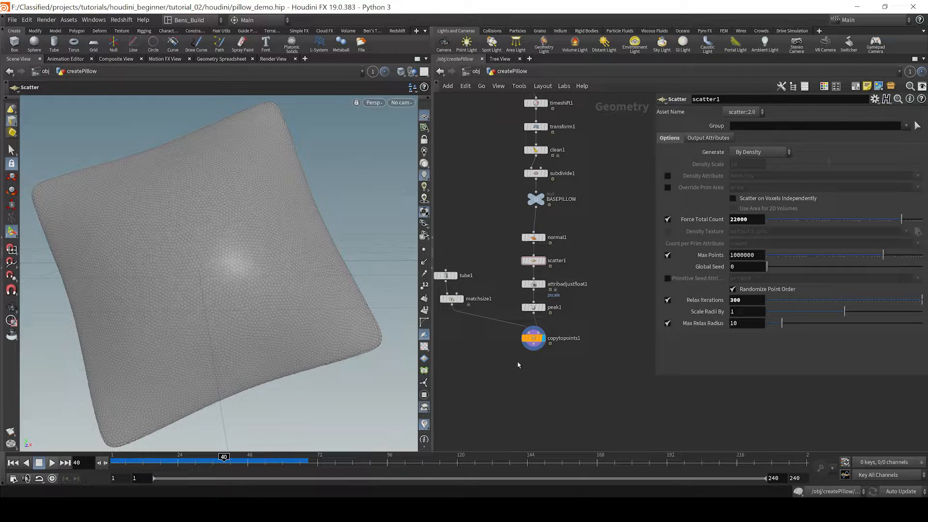
scroll(518, 365, up, 2)
scroll(532, 396, down, 2)
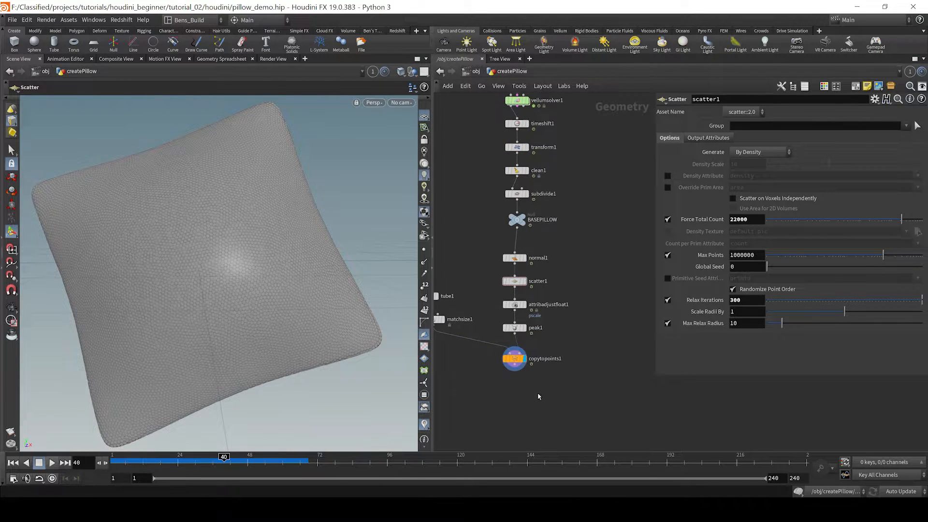
scroll(536, 396, down, 4)
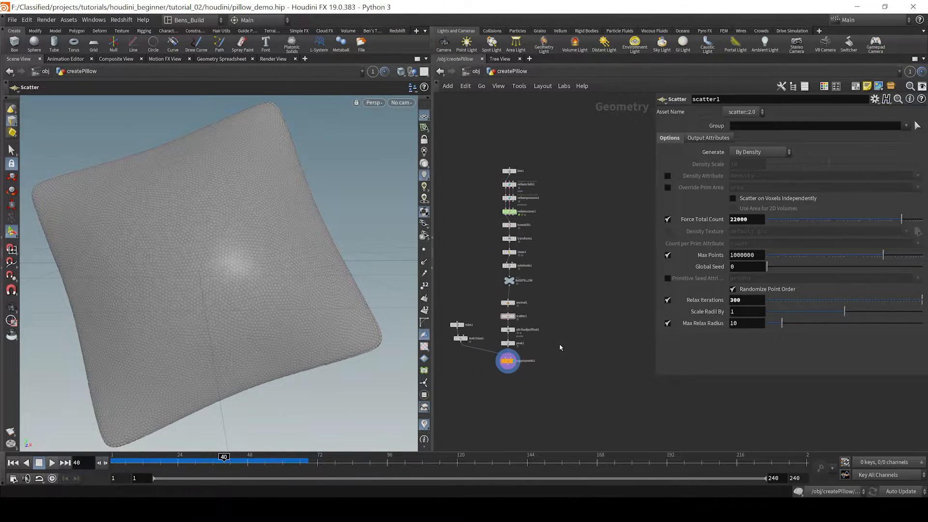
scroll(547, 341, up, 2)
key(Tab)
text(n)
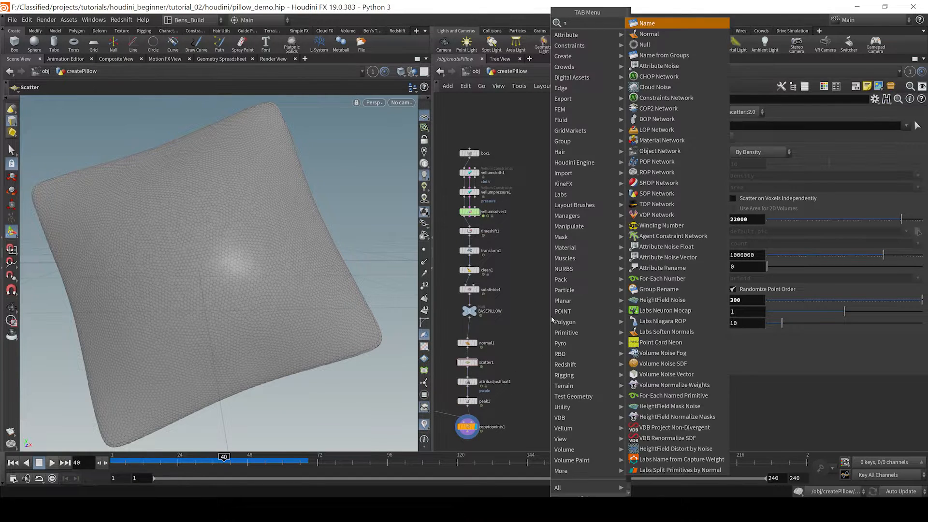
text(ull)
key(Return)
click(551, 317)
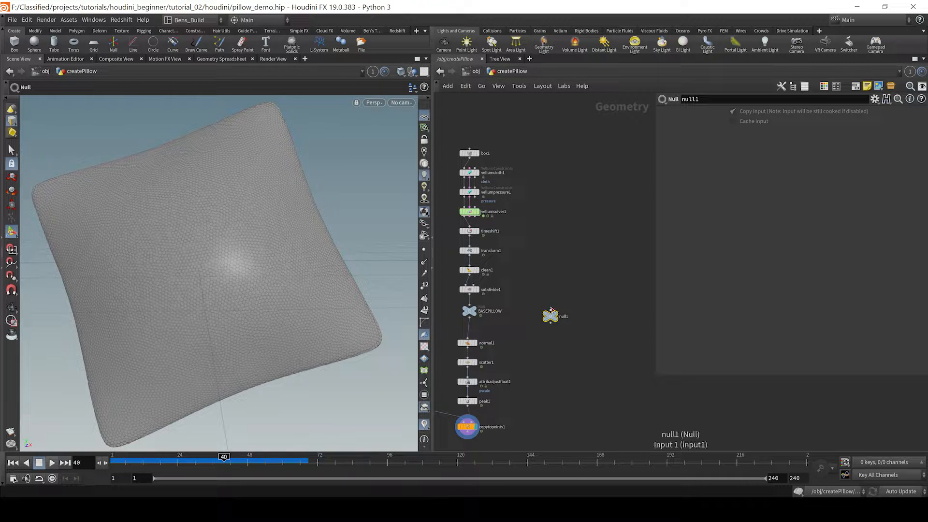
Branch the box1 output into the new Null node and display the Null.
click(551, 312)
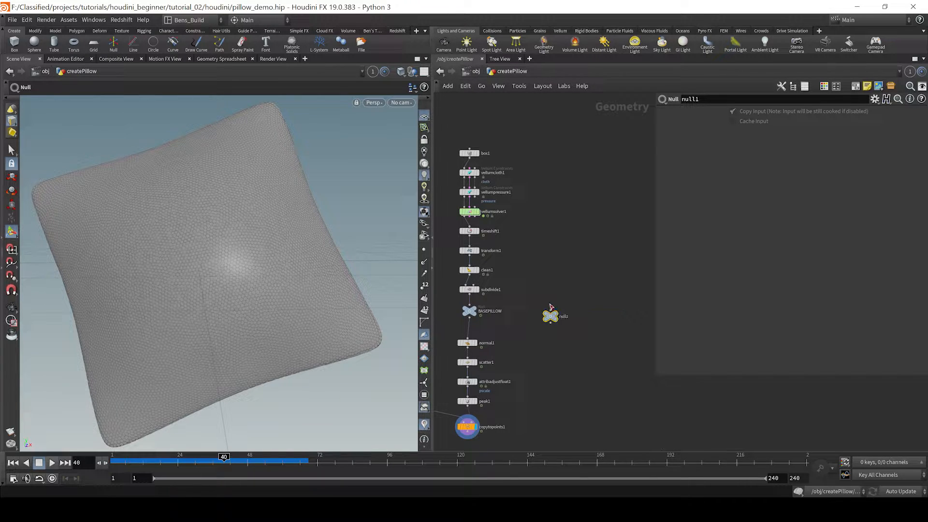
click(470, 158)
click(562, 316)
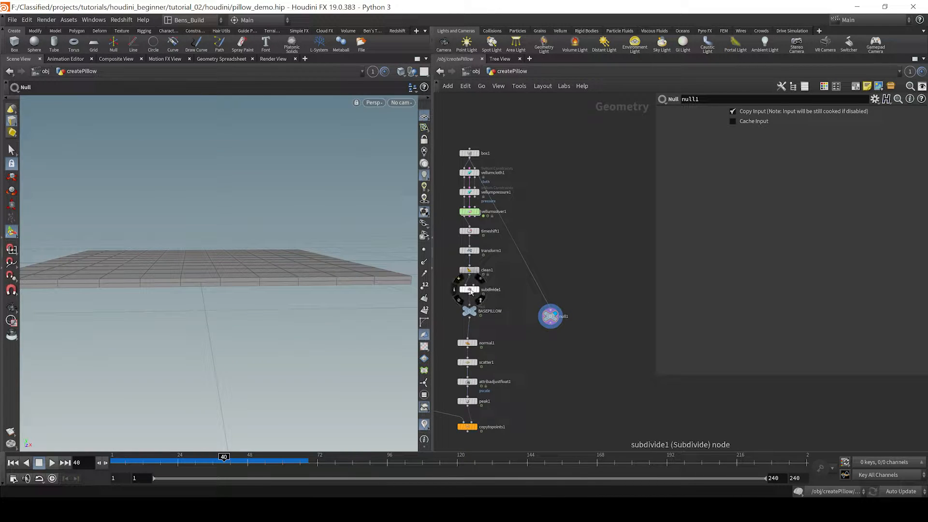
Duplicate the subdivide1 node, connect the copy below null1 and display it.
alt+drag(471, 291, 562, 301)
scroll(549, 332, up, 3)
click(569, 321)
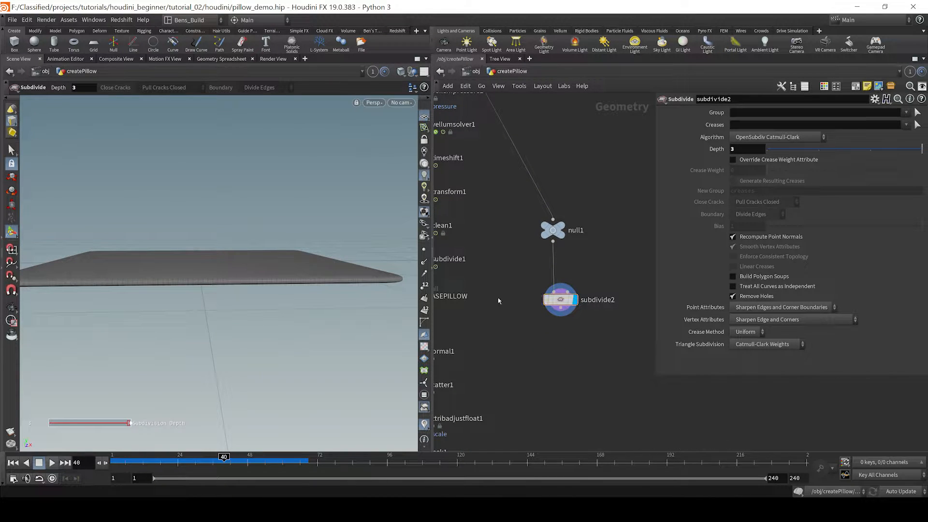
Examine the subdivided flat box and compare the node information of subdivide2 and BASEPILLOW.
key(space)
alt+drag(320, 276, 293, 353)
scroll(293, 353, up, 3)
middle_drag(578, 342, 626, 325)
scroll(624, 330, down, 3)
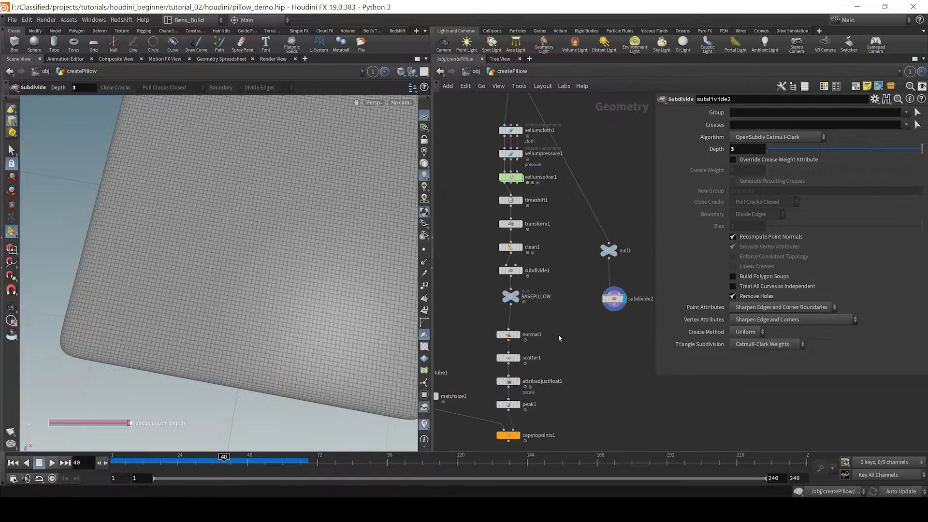
scroll(580, 309, up, 2)
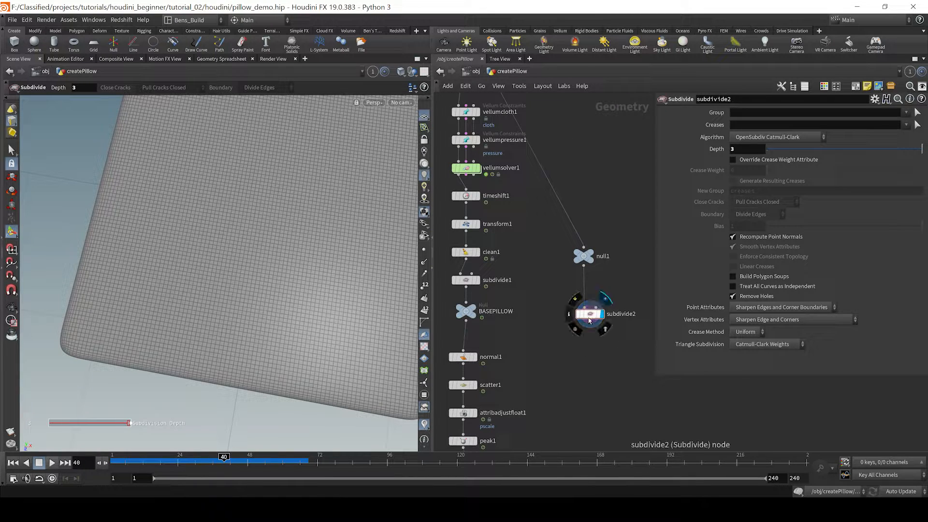
middle_click(589, 320)
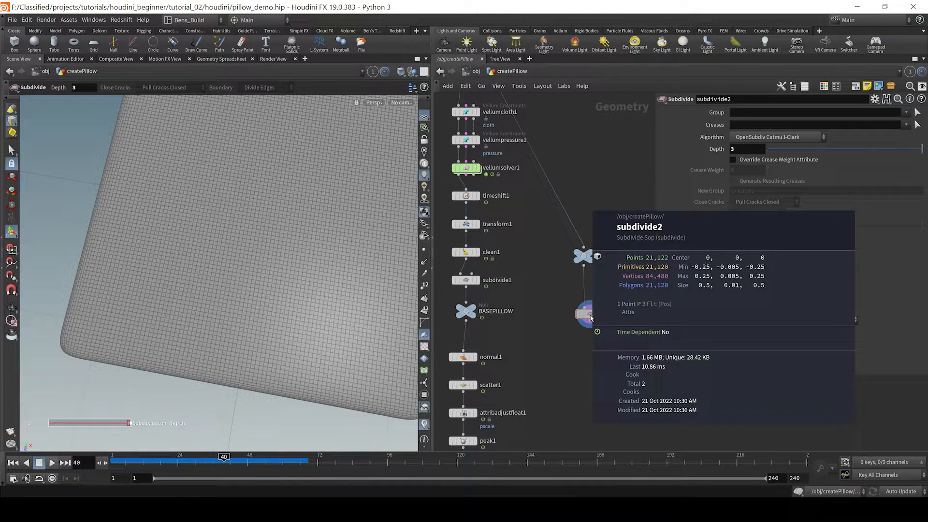
middle_click(465, 312)
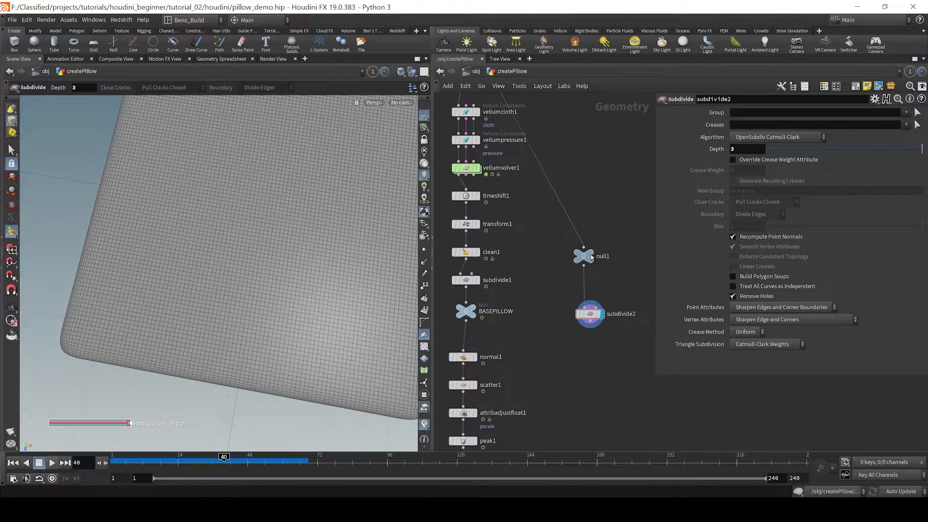
Space out null1 and subdivide2, insert a UV Project node between them and display it.
drag(594, 251, 613, 186)
drag(596, 319, 606, 303)
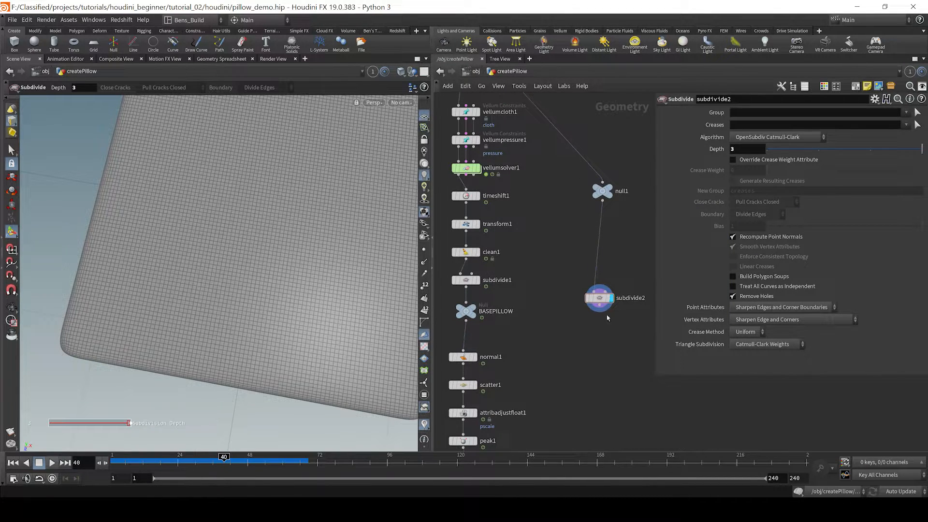
key(Tab)
text(uvp)
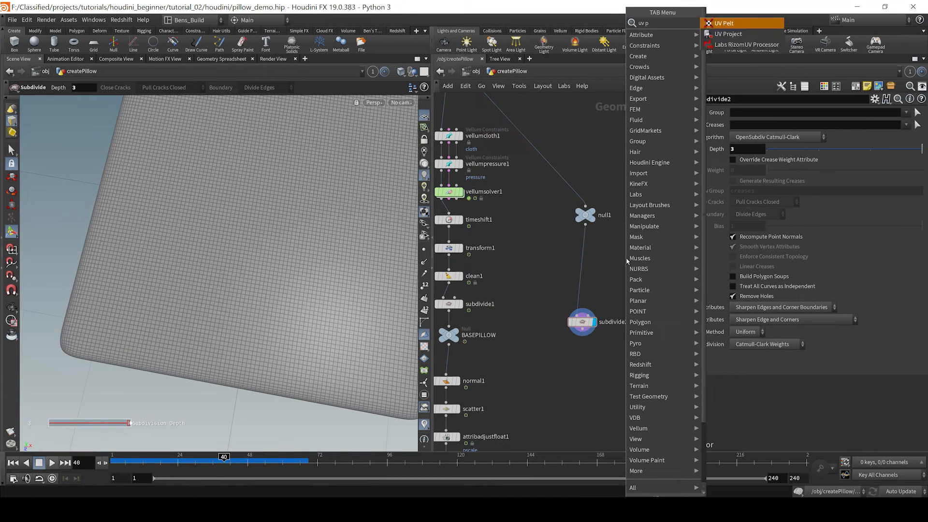
key(Down)
key(Return)
click(626, 261)
drag(626, 261, 583, 278)
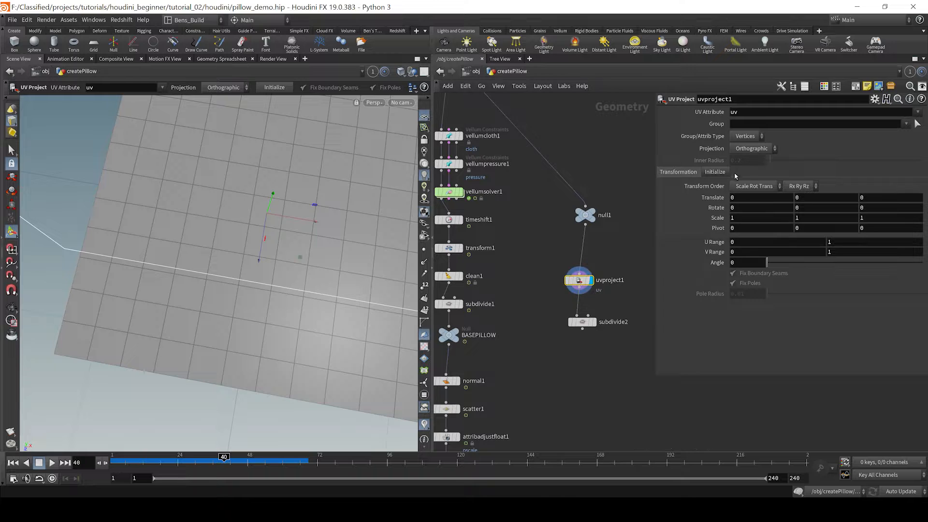
Initialize the UV projection with the To Best Plane method and show the UV texture on the flat box.
click(716, 172)
click(751, 199)
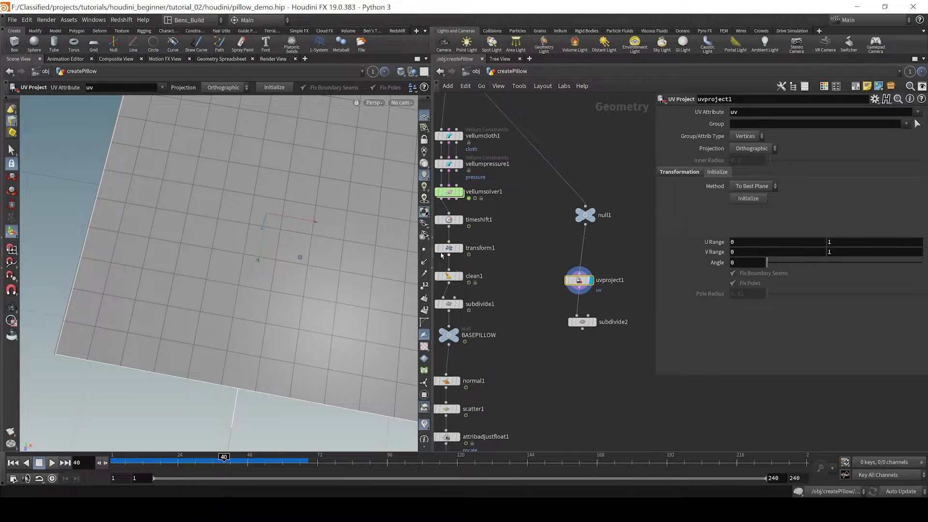
click(425, 346)
alt+right_drag(314, 313, 285, 330)
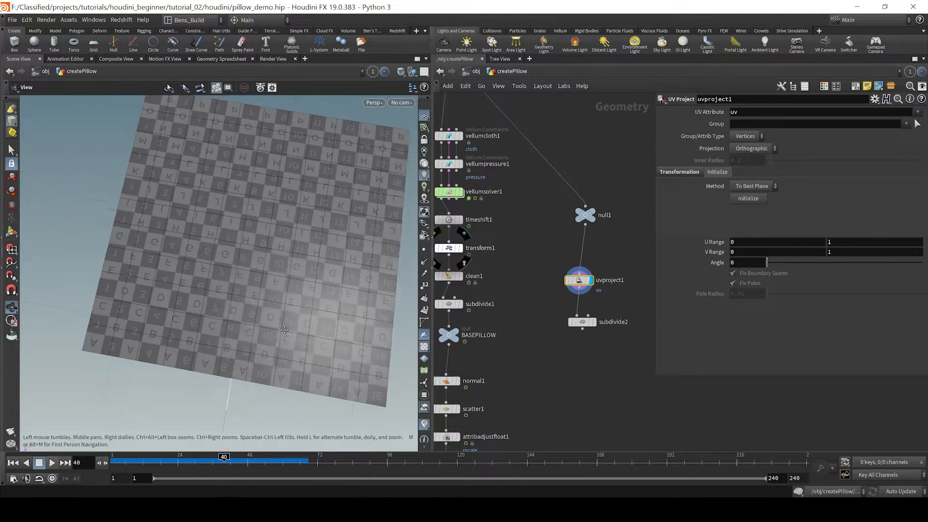
alt+drag(285, 331, 242, 327)
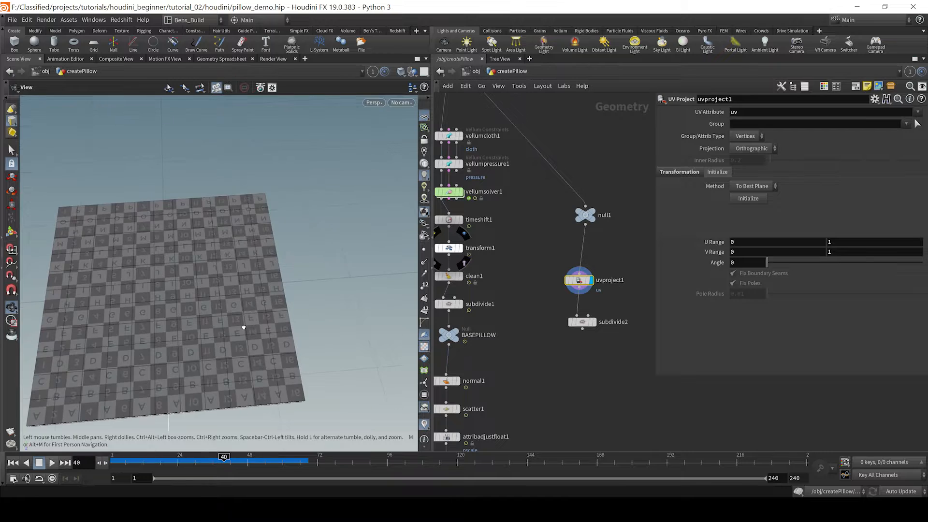
Select and display the subdivide2 node beneath the UV projection.
click(605, 308)
key(Tab)
click(579, 358)
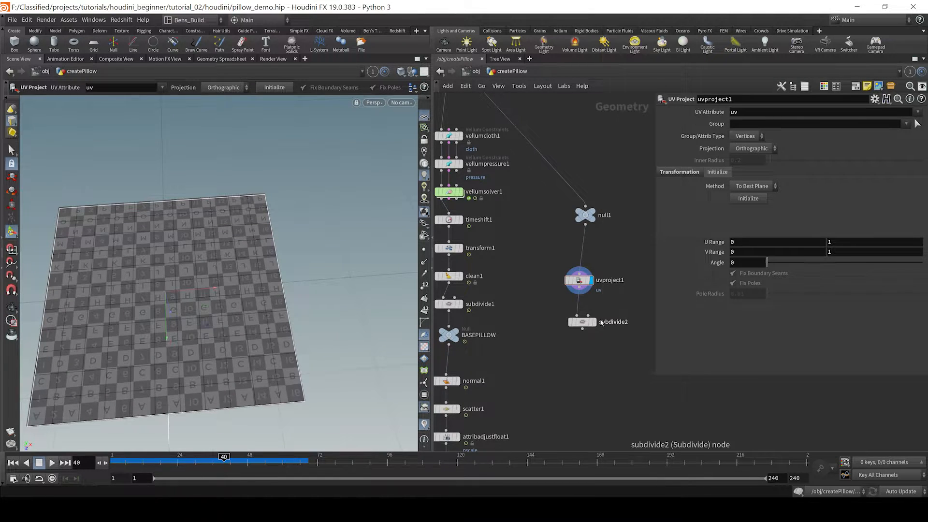
click(594, 322)
click(583, 323)
Add an Attribute from Map node below subdivide2 and display its result.
key(Tab)
text(at)
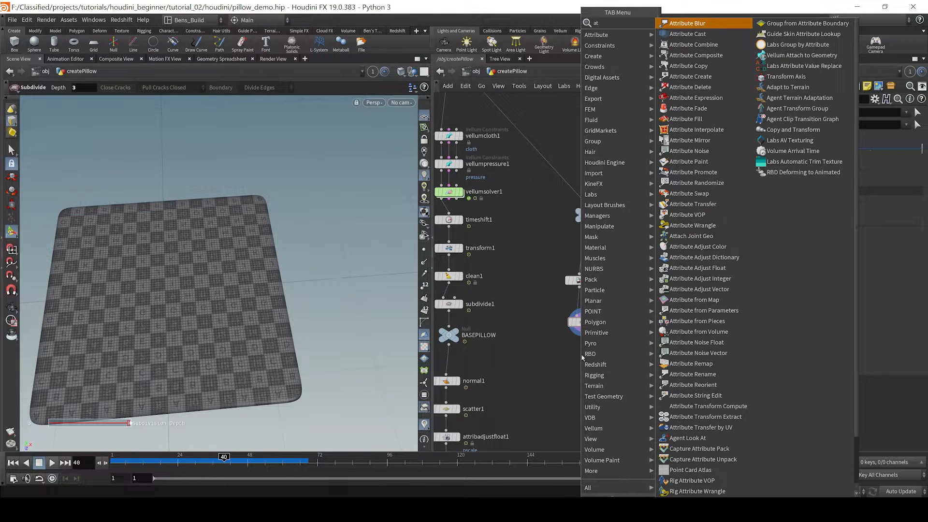
text(tribfromm)
key(Return)
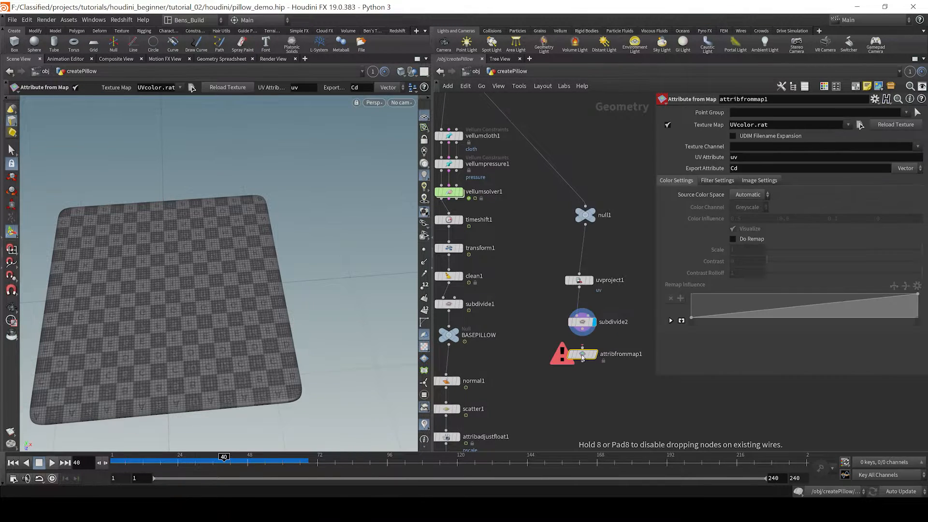
scroll(583, 358, up, 4)
click(605, 355)
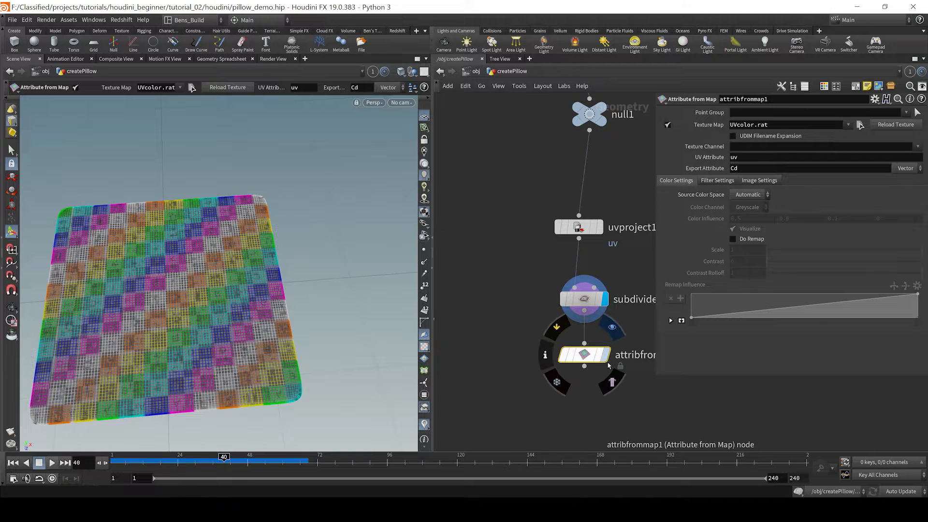
key(Escape)
Set the Attribute from Map node's Texture Map to Mandril.pic and view the colored box upright from above.
drag(191, 356, 264, 304)
key(Return)
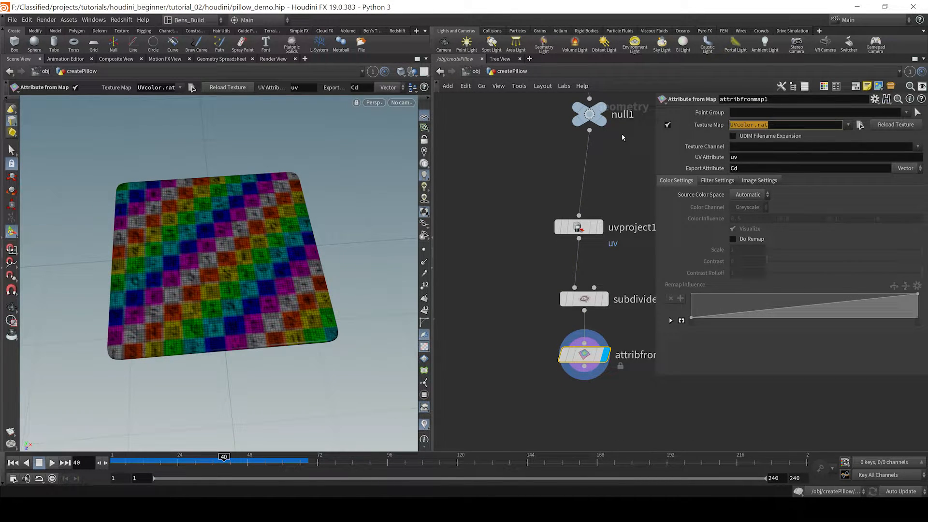
text(Mandril.pic)
key(Return)
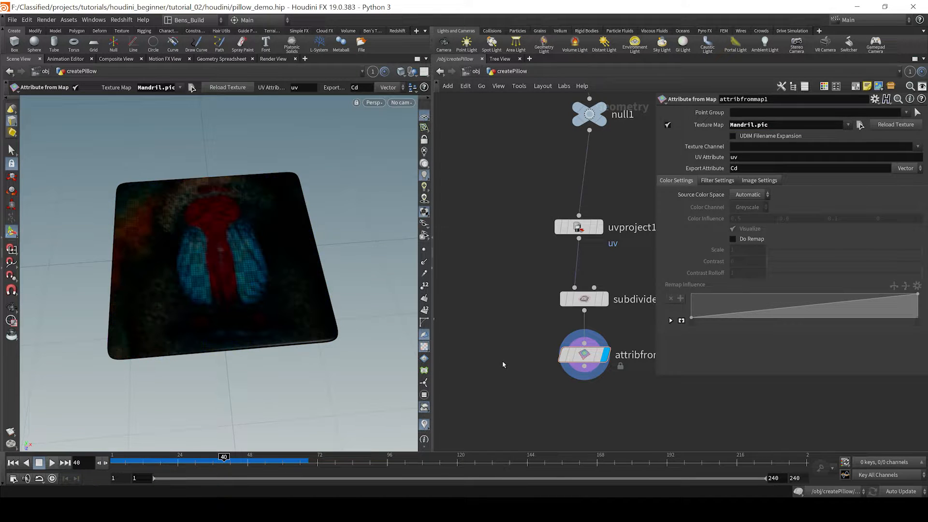
drag(286, 295, 297, 217)
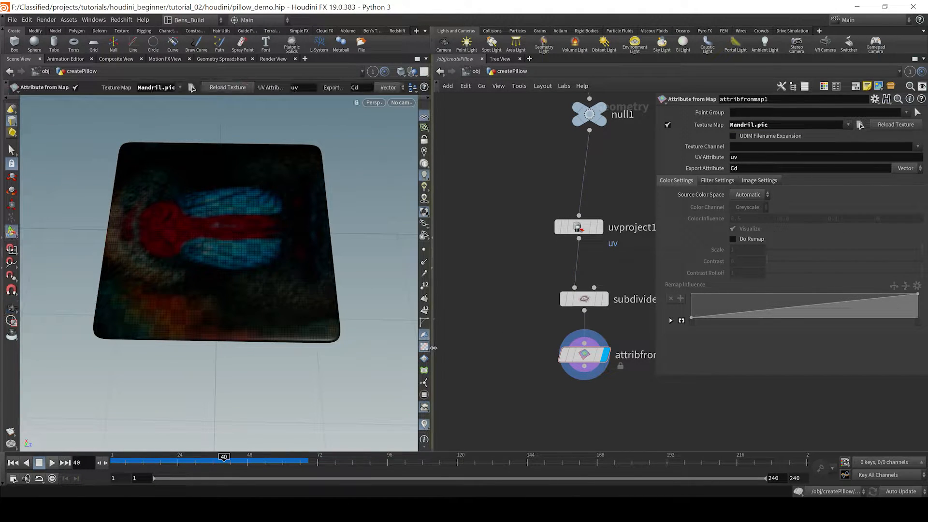
drag(249, 284, 485, 358)
scroll(589, 331, down, 5)
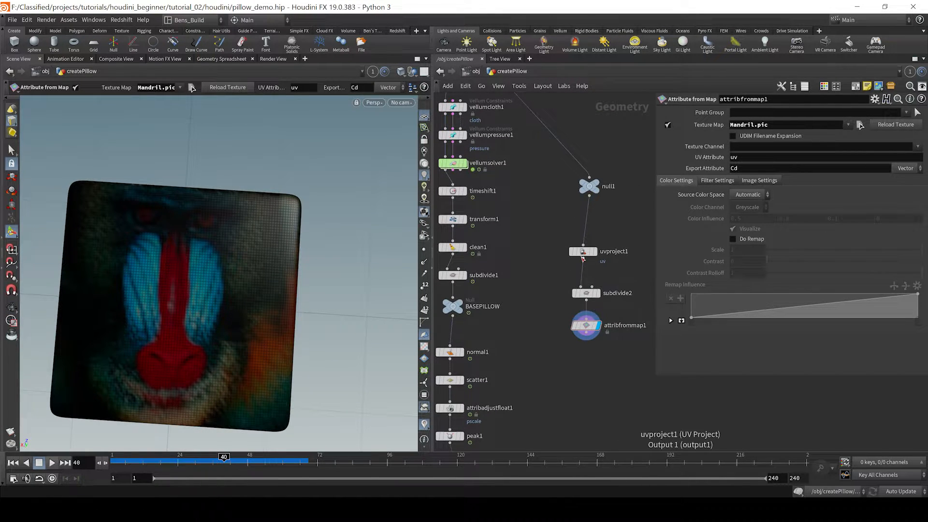
scroll(551, 338, down, 4)
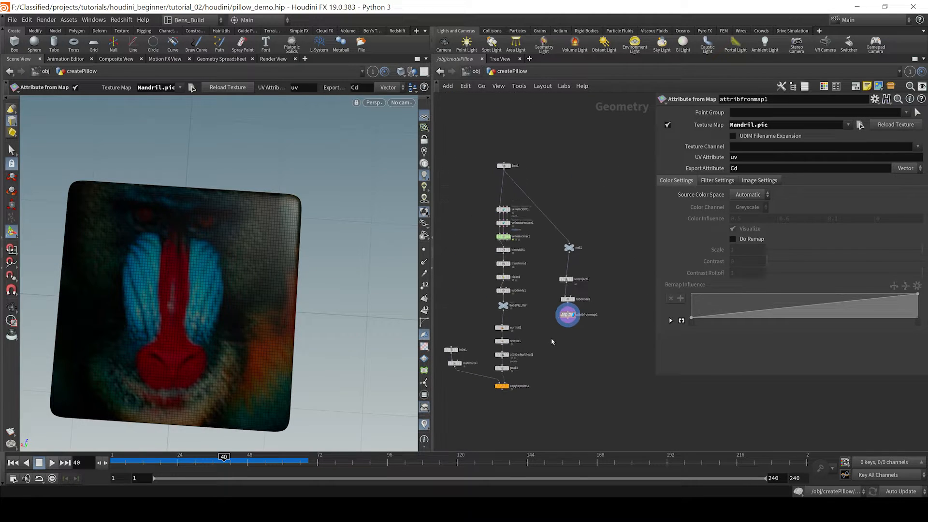
Insert a Point Wrangle between normal1 and scatter1, feed attribfrommap1 into its fourth input, and display it.
scroll(541, 351, up, 4)
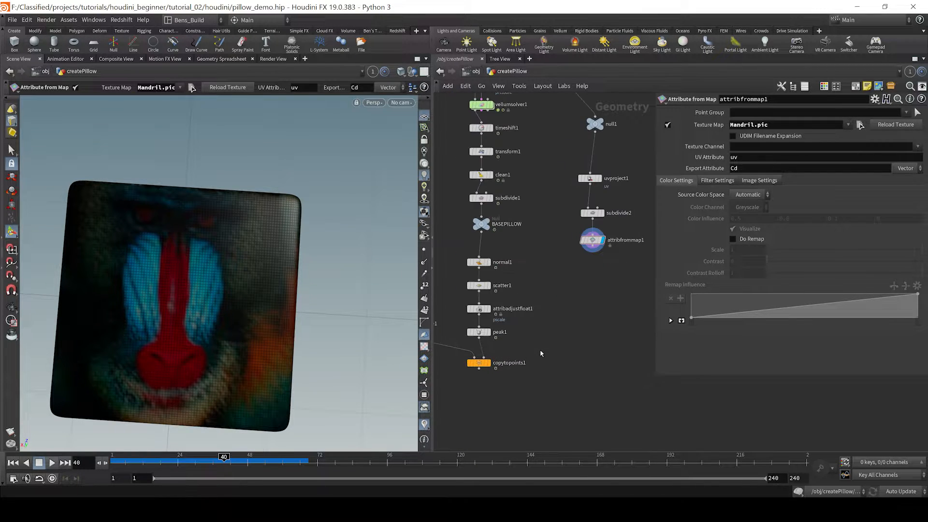
key(Tab)
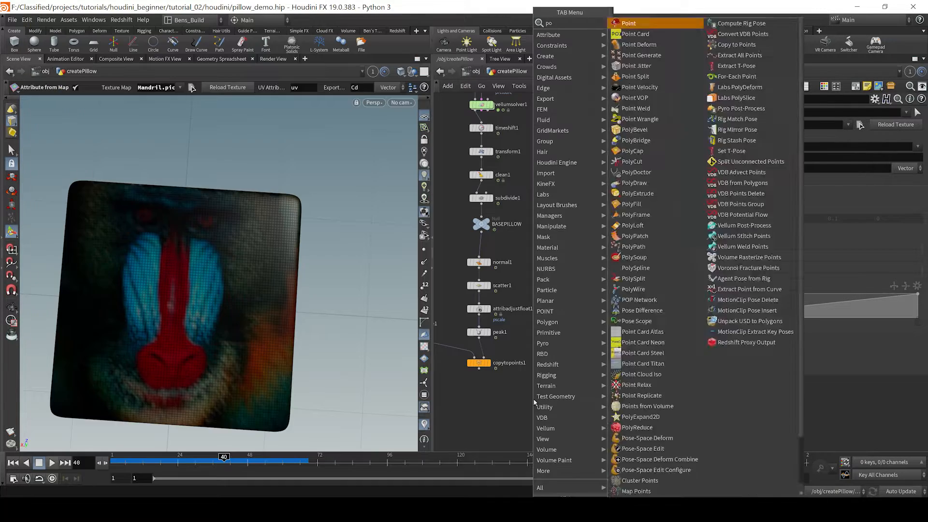
text(wrangle)
key(Return)
click(534, 402)
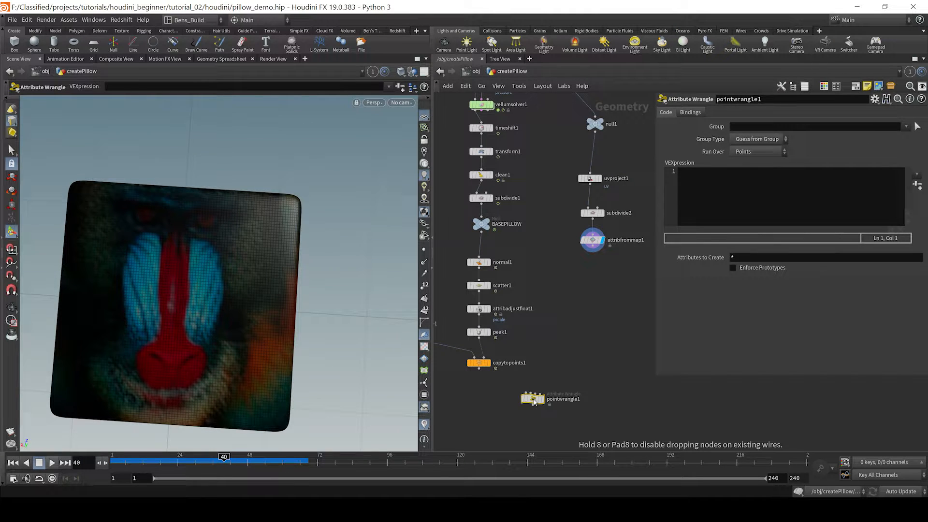
drag(534, 401, 593, 245)
key(r)
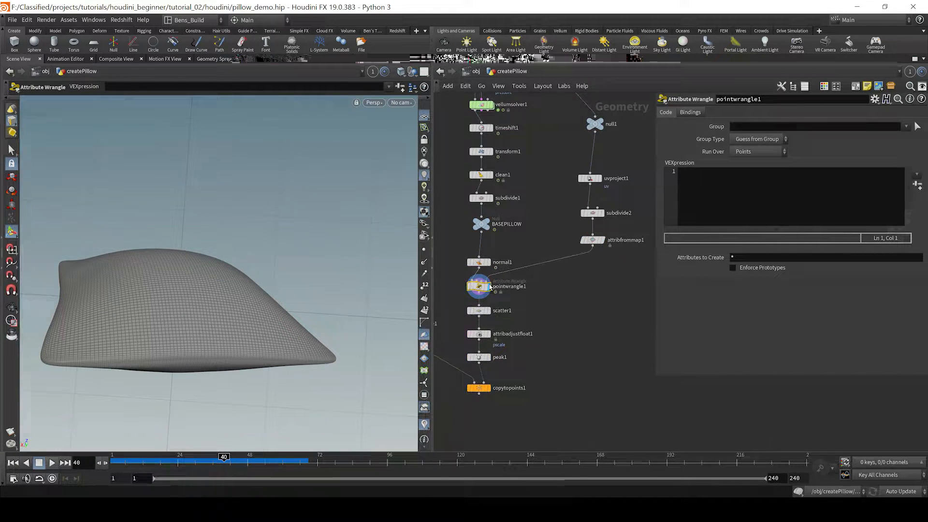
click(726, 209)
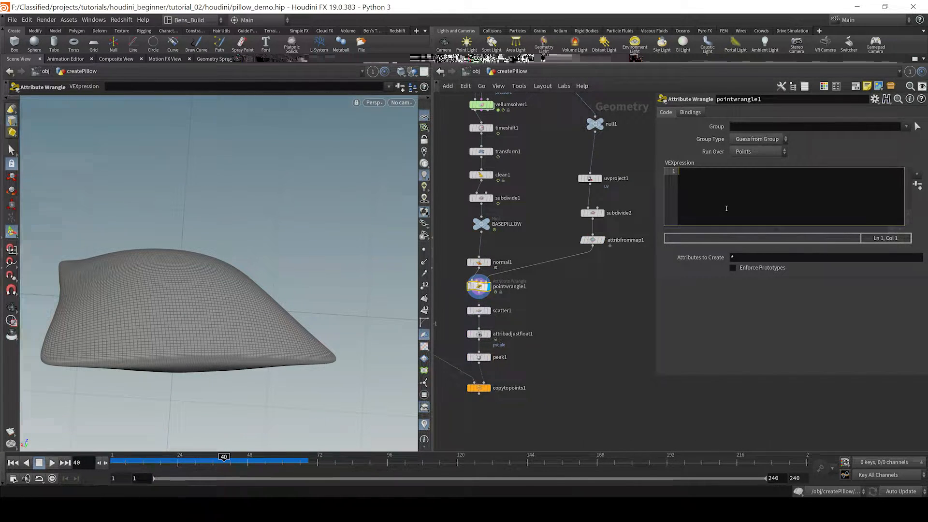
text(@Cd)
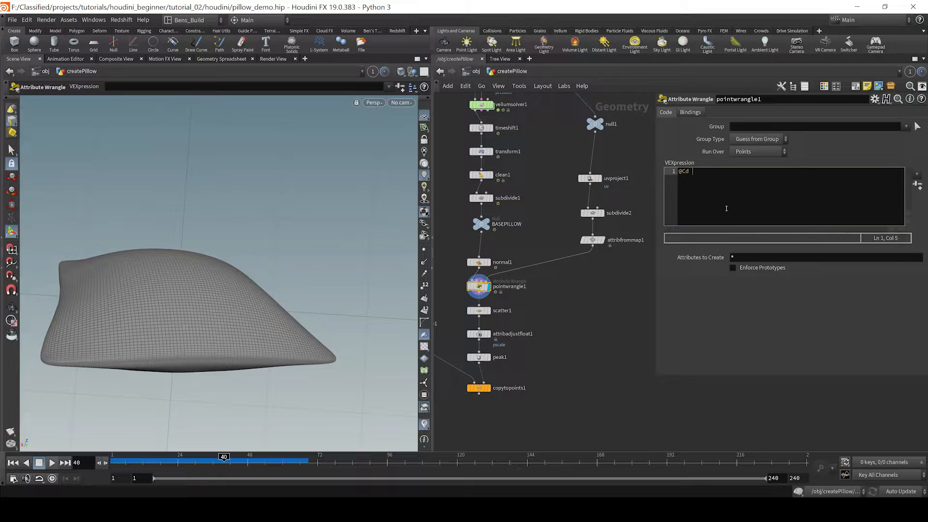
text( = point)
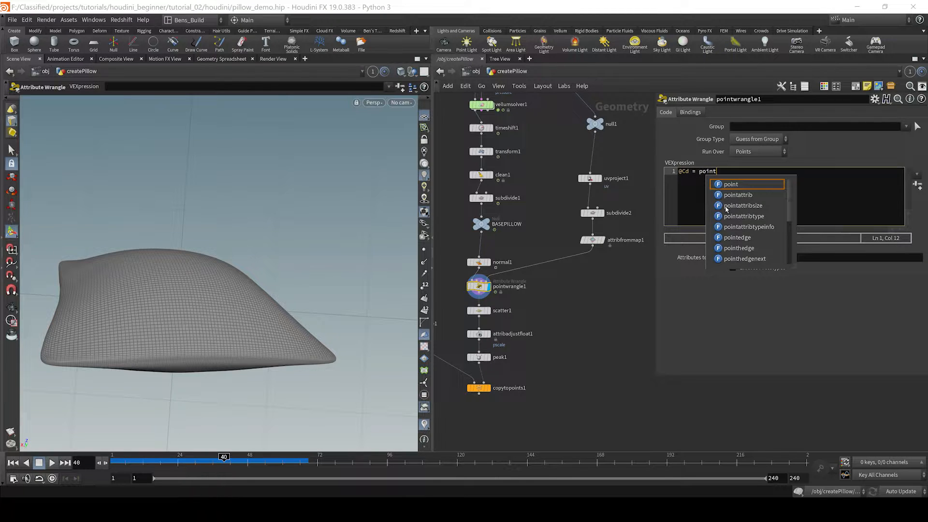
text((3)
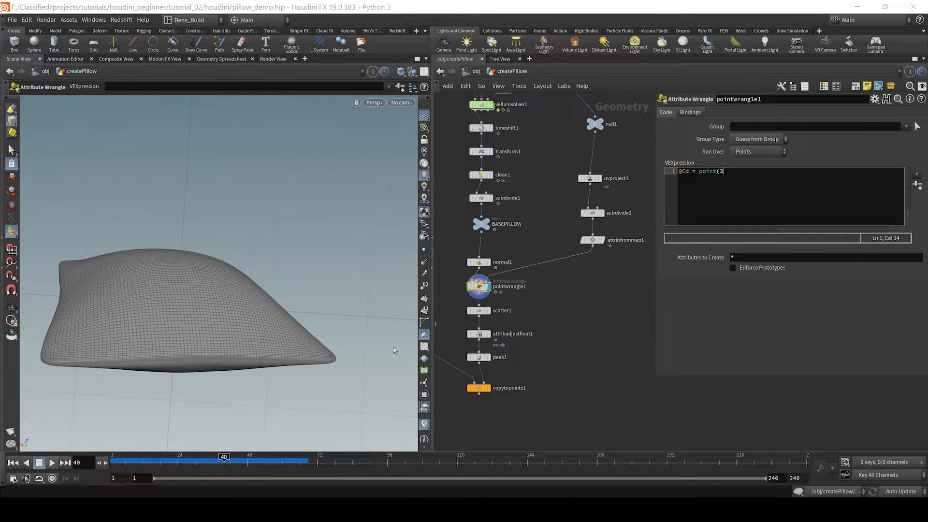
scroll(489, 278, up, 3)
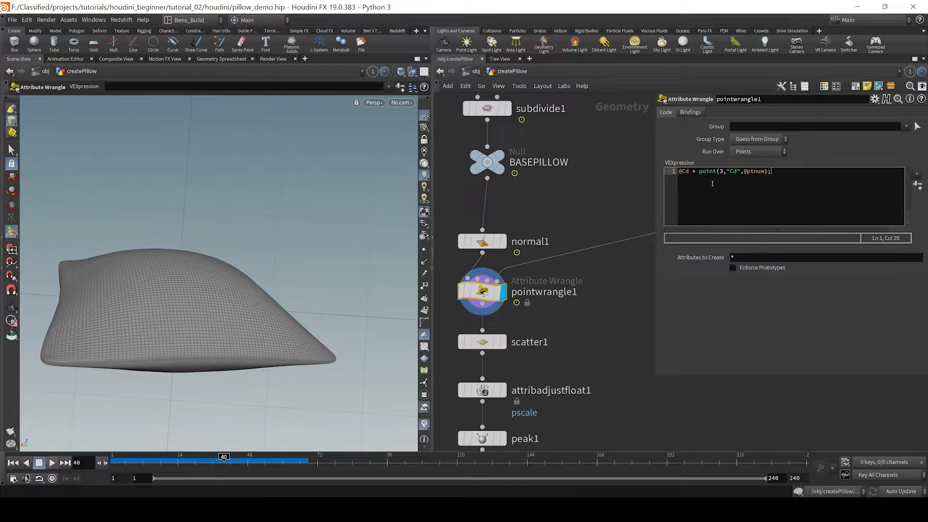
click(595, 354)
drag(231, 223, 227, 242)
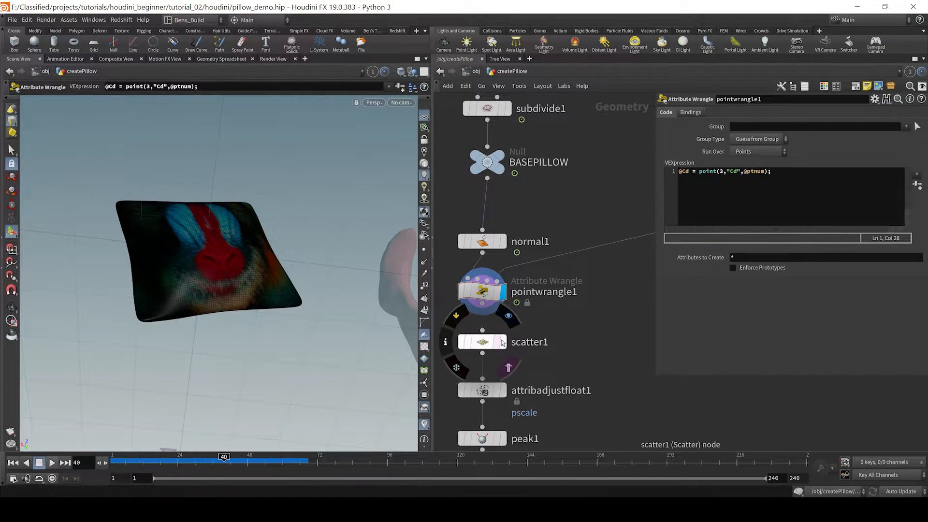
Display the colored points at scatter1 and the colored sequins at copytopoints1, viewing the sequins up close.
click(487, 344)
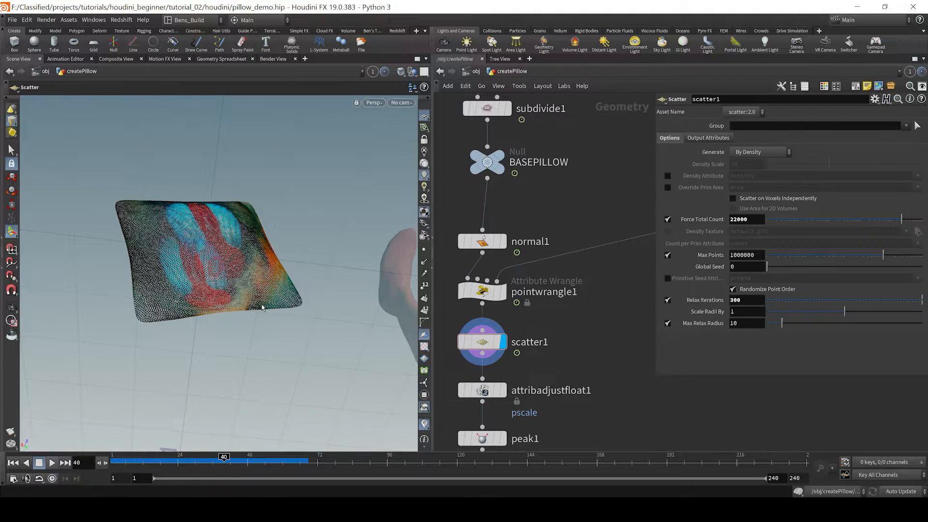
drag(210, 257, 183, 305)
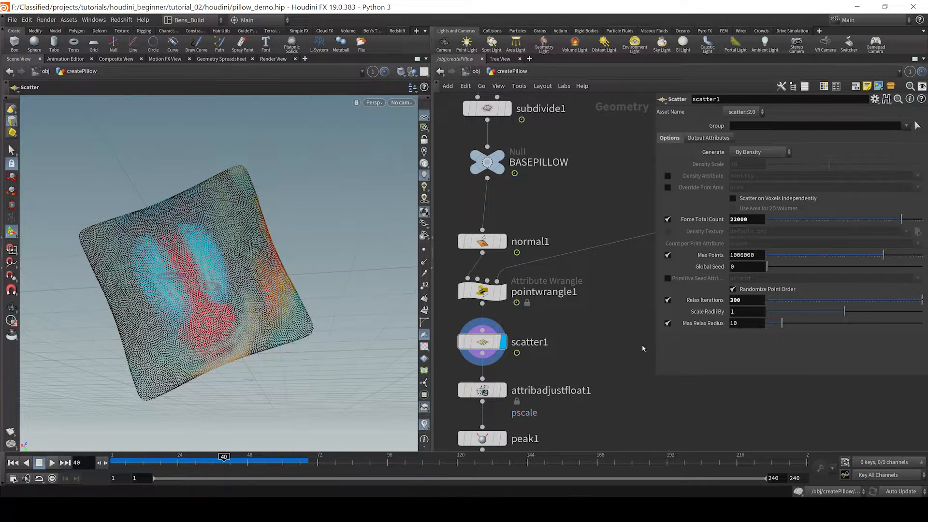
middle_drag(542, 361, 555, 205)
scroll(554, 205, down, 3)
click(513, 273)
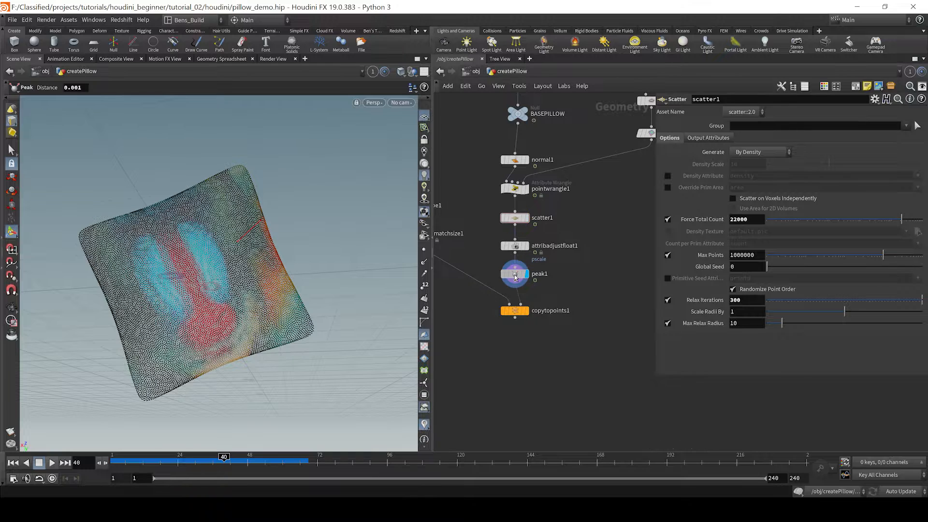
click(529, 311)
key(Escape)
scroll(208, 303, up, 5)
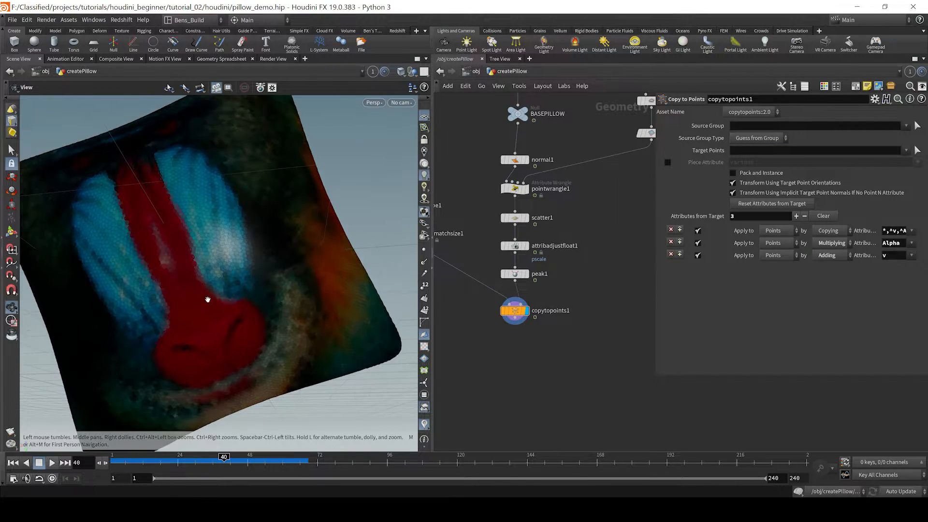
scroll(213, 290, up, 6)
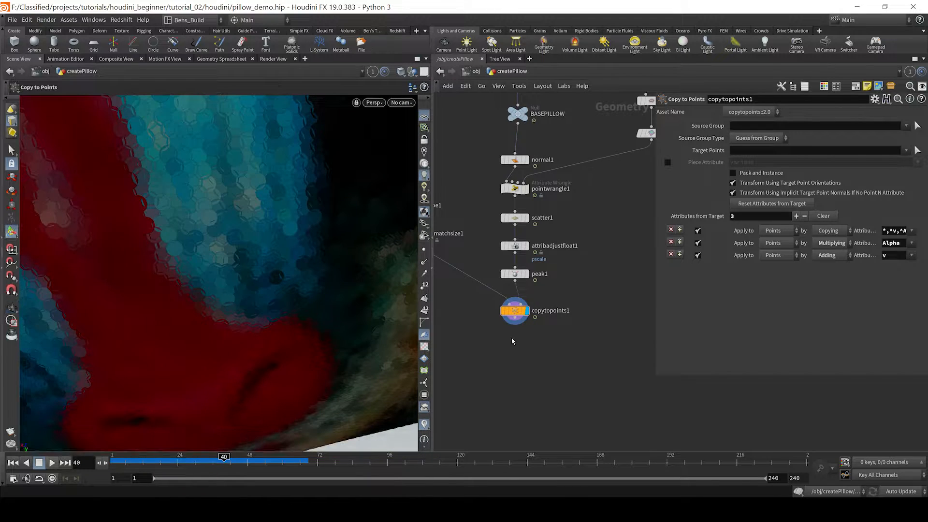
Set the image rotation of attribfrommap1 to 180 to turn the texture on the pillow.
middle_drag(513, 341, 537, 354)
key(space+g)
drag(205, 282, 306, 285)
key(h)
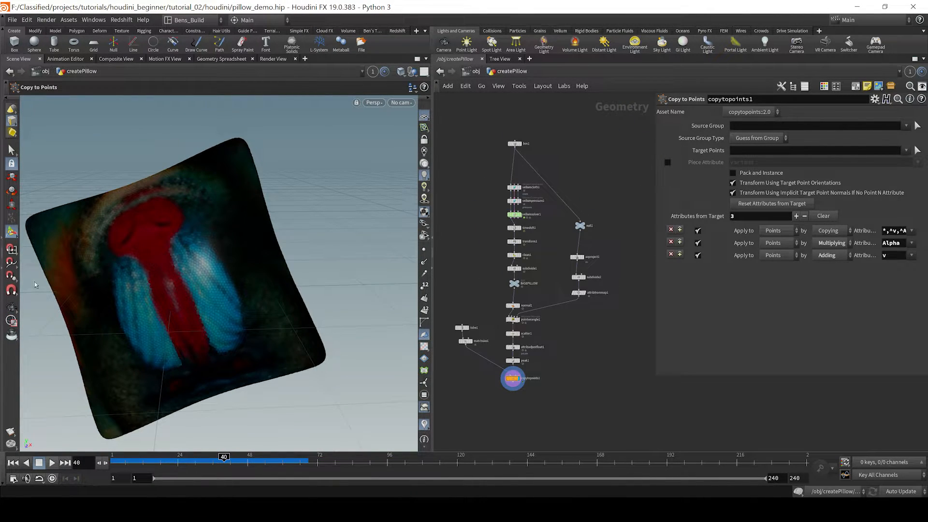
scroll(619, 294, up, 4)
click(583, 235)
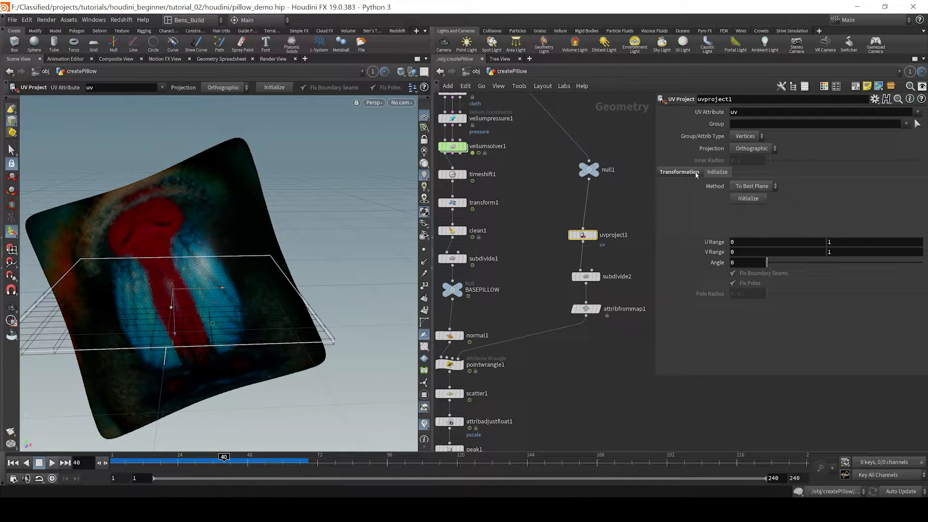
click(586, 309)
click(759, 180)
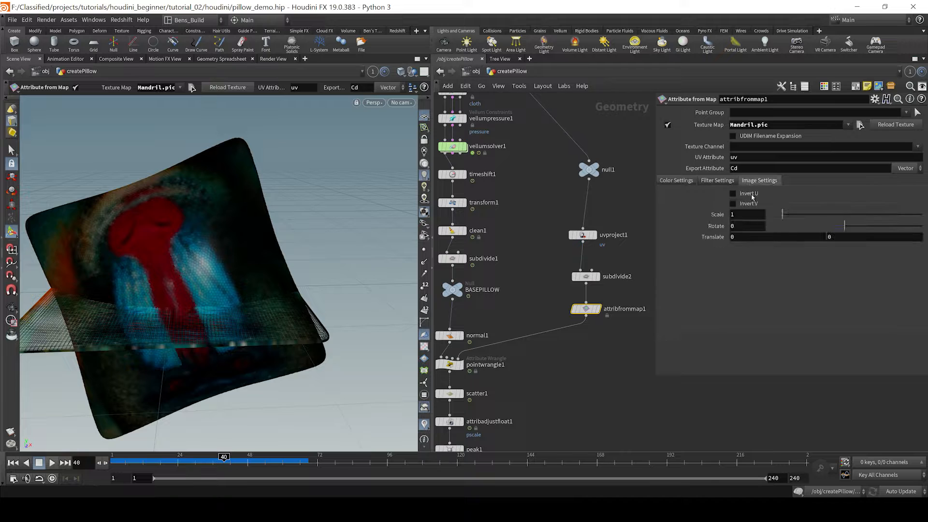
click(749, 226)
text(180)
key(Return)
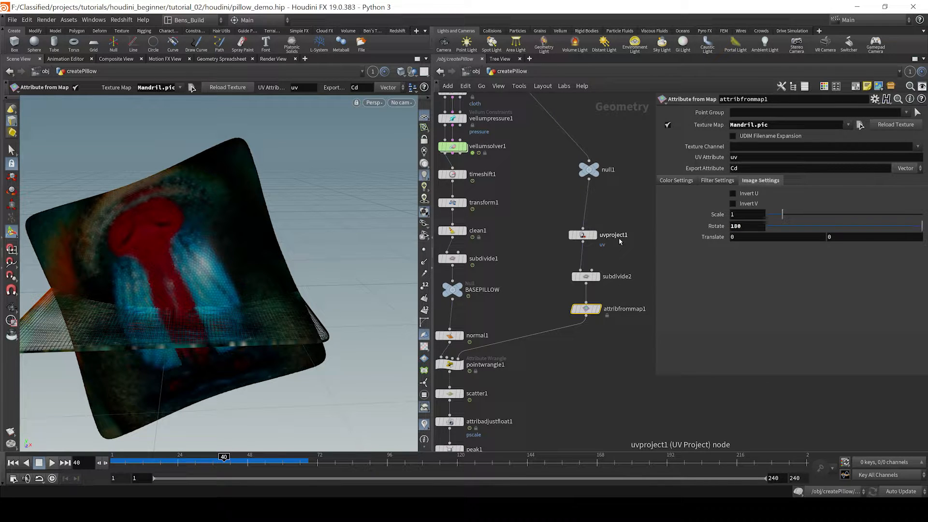
Examine the rotated texture on the pillow and the orientation of individual sequins at copytopoints1.
key(h)
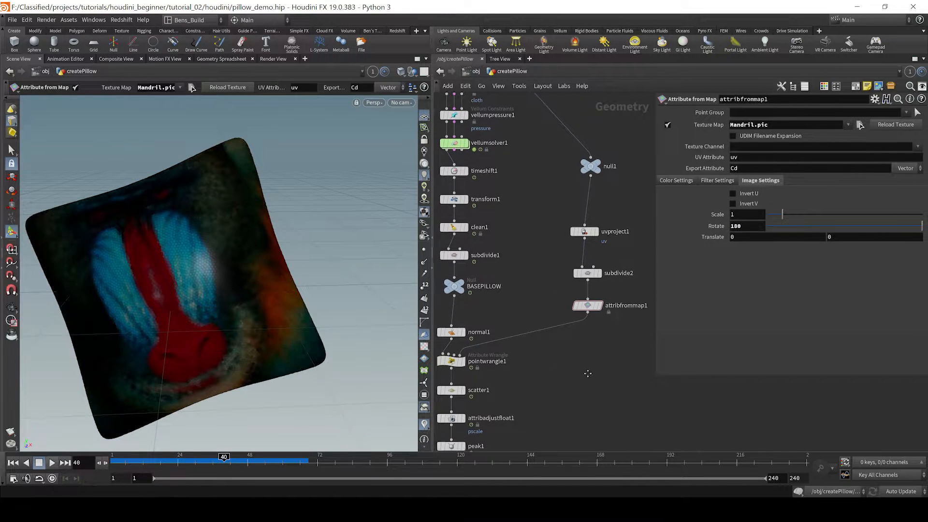
scroll(563, 333, up, 5)
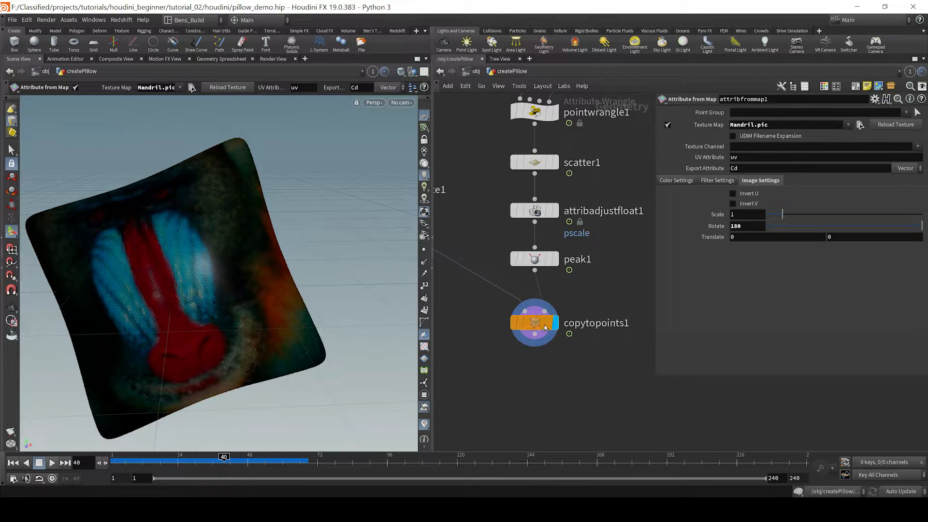
click(534, 323)
key(Escape)
drag(247, 331, 193, 288)
scroll(193, 288, up, 8)
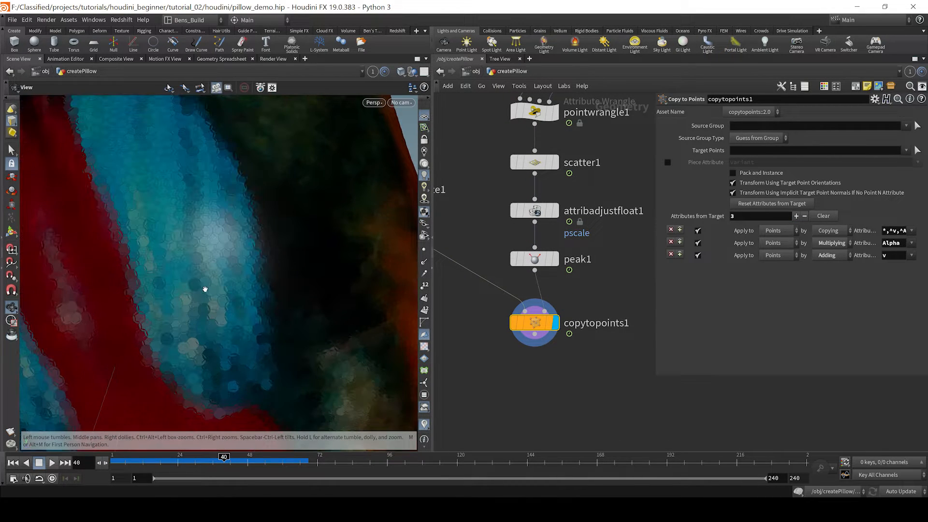
alt+drag(210, 290, 184, 273)
scroll(201, 269, up, 4)
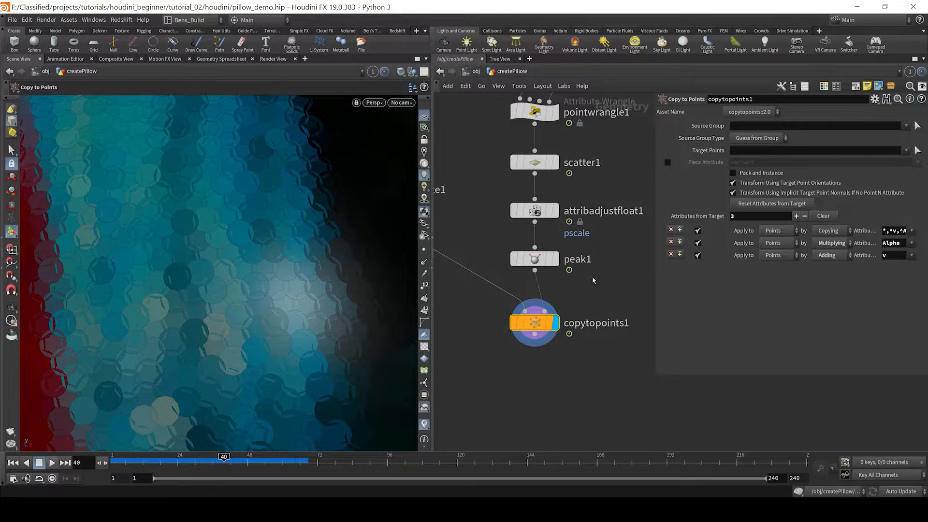
Insert a PolyFrame node between pointwrangle1 and scatter1.
scroll(592, 276, down, 2)
drag(539, 351, 539, 356)
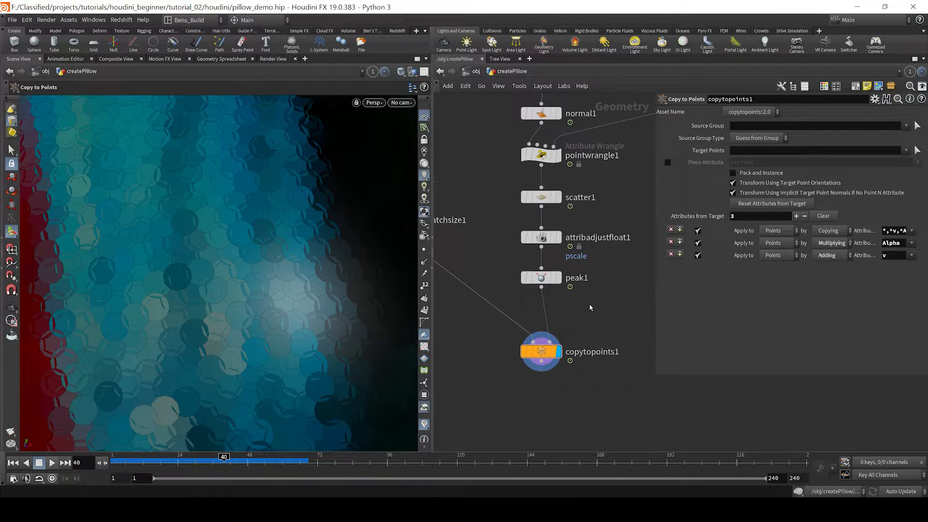
key(Tab)
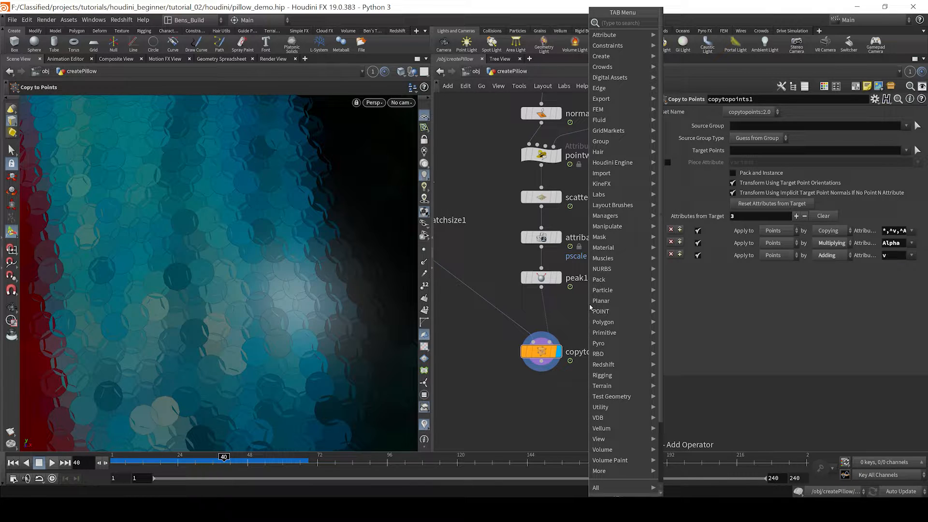
text(polyf)
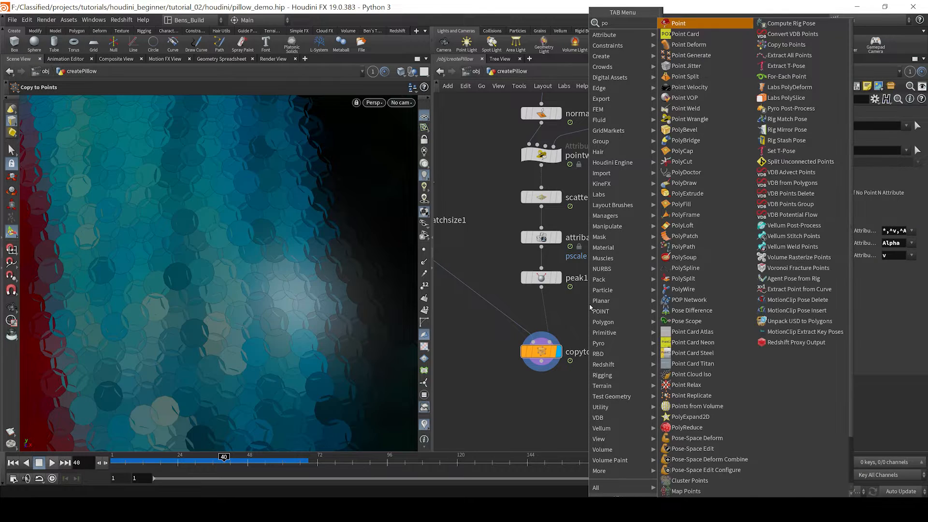
key(Down)
key(Return)
key(Return)
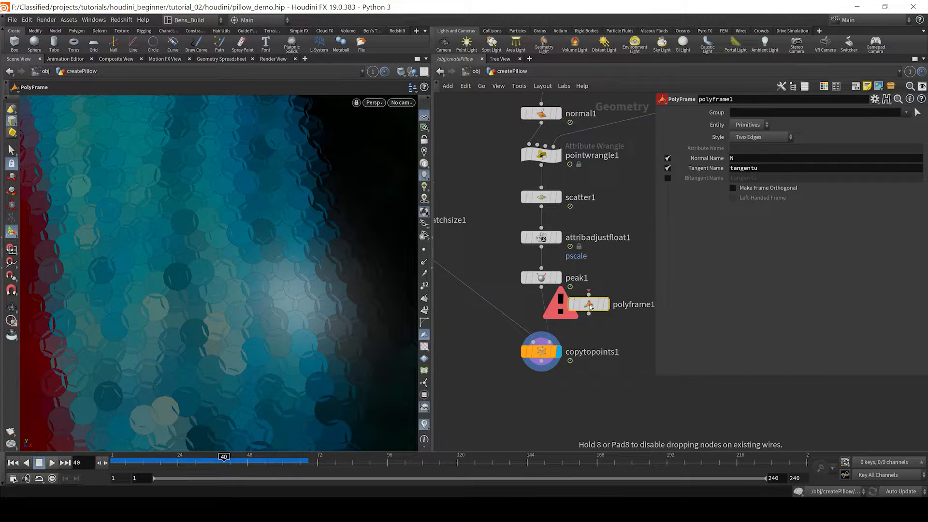
drag(591, 307, 541, 179)
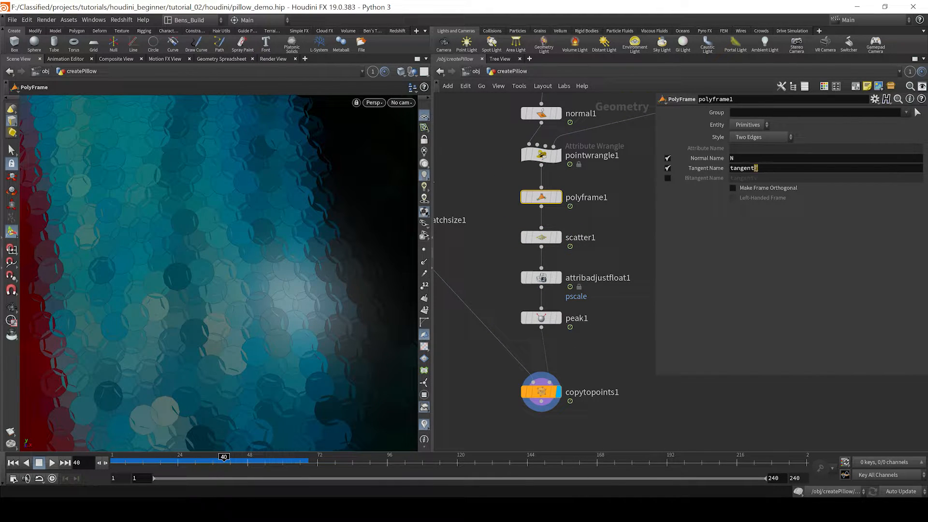
Disable the PolyFrame's Normal Name output and set its Tangent Name to up.
click(658, 188)
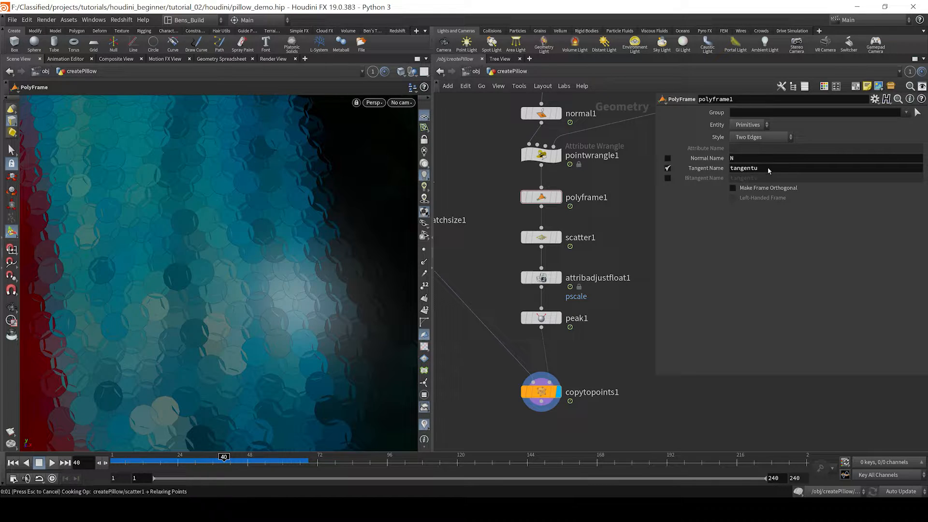
drag(767, 169, 580, 166)
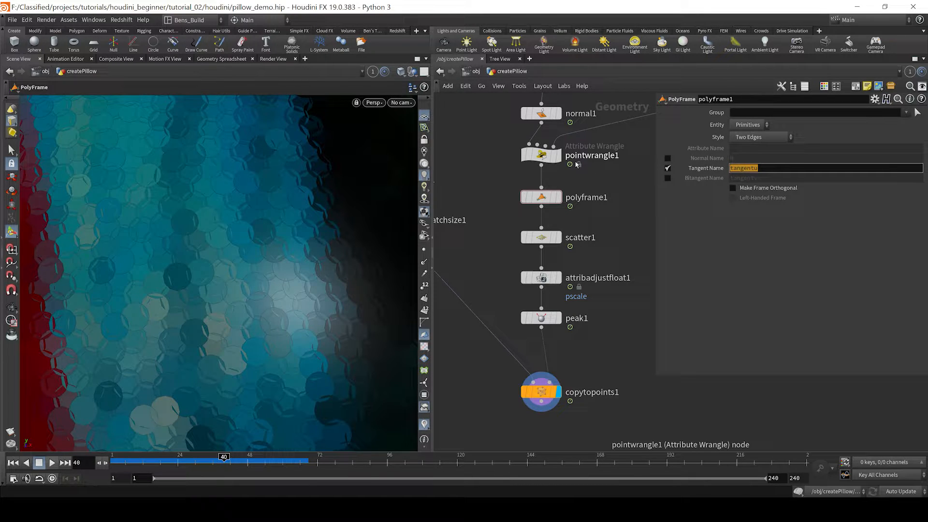
text(up)
key(Return)
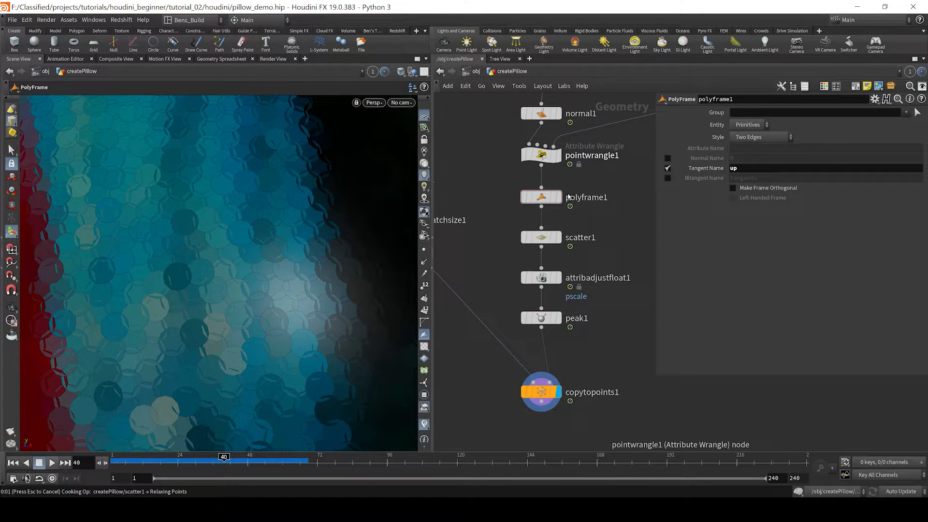
Display polyframe1 and visualize its up attribute together with the point normals on the pillow.
click(561, 198)
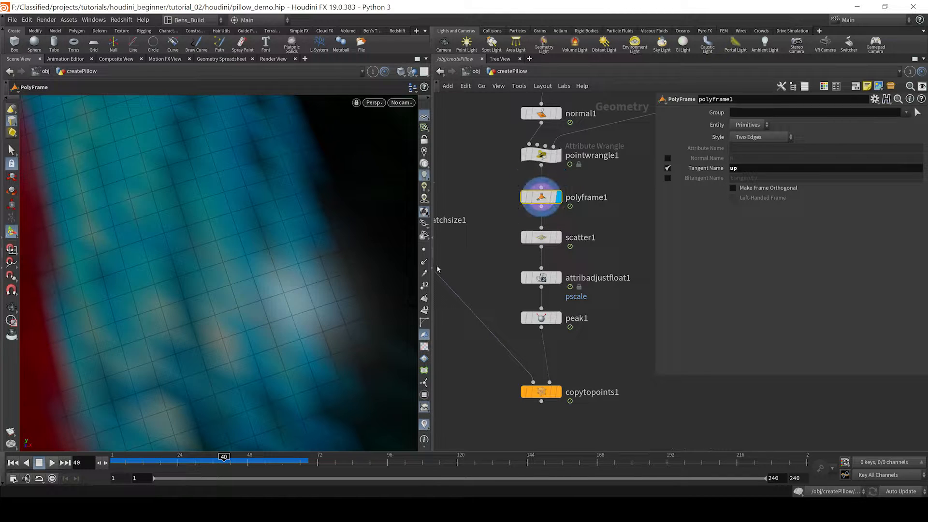
click(510, 197)
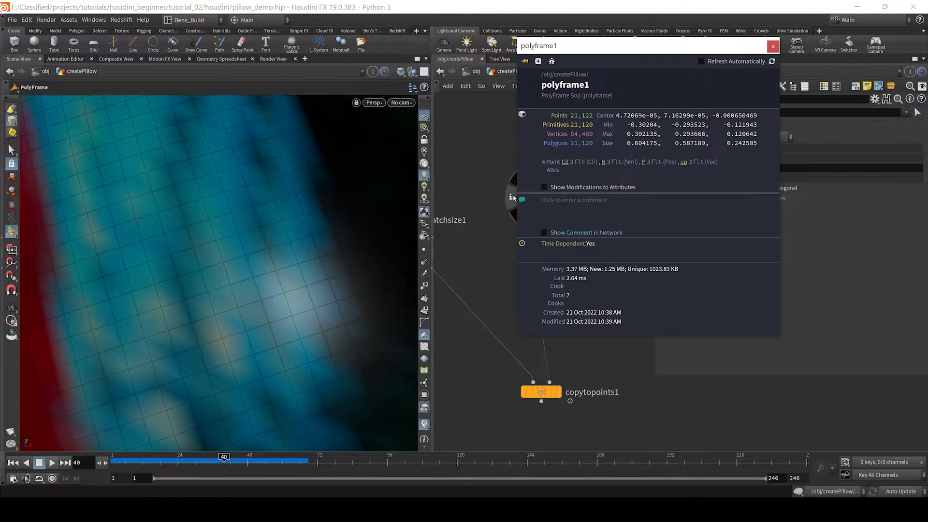
click(685, 162)
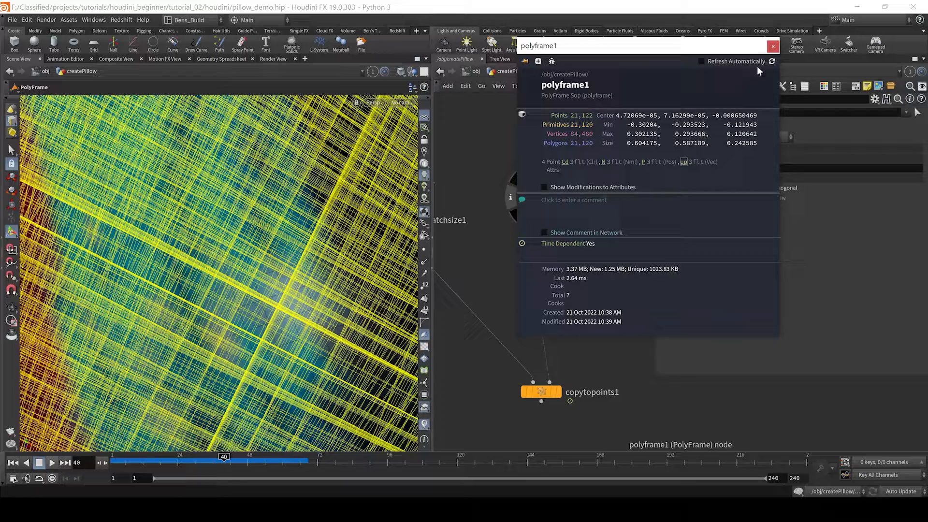
click(774, 46)
key(Escape)
drag(222, 290, 251, 319)
click(425, 263)
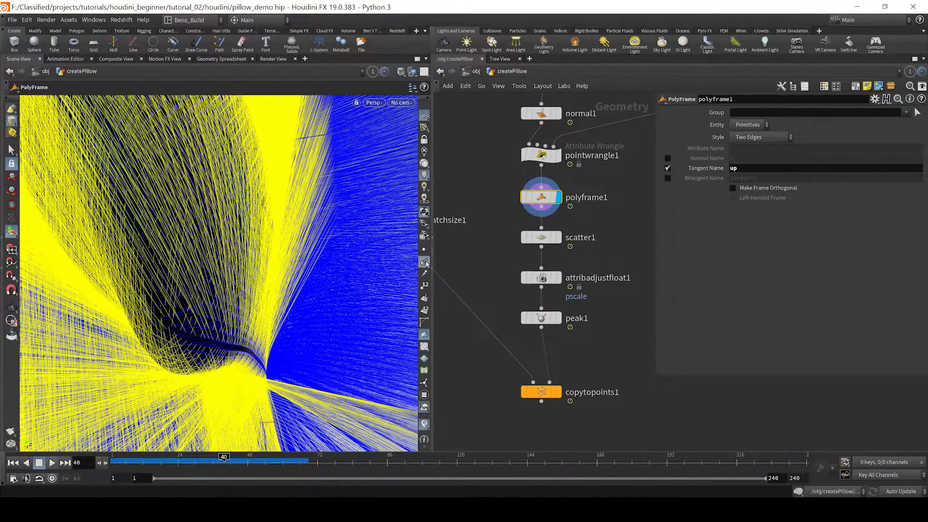
Turn off the point normals and up visualization on polyframe1 and look at the bare corner of the pillow.
click(425, 263)
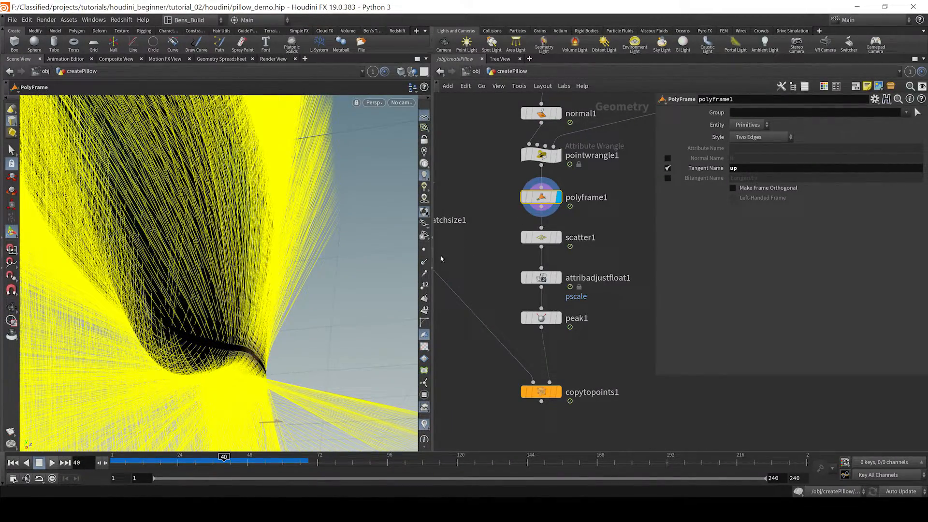
click(424, 425)
alt+drag(210, 304, 188, 319)
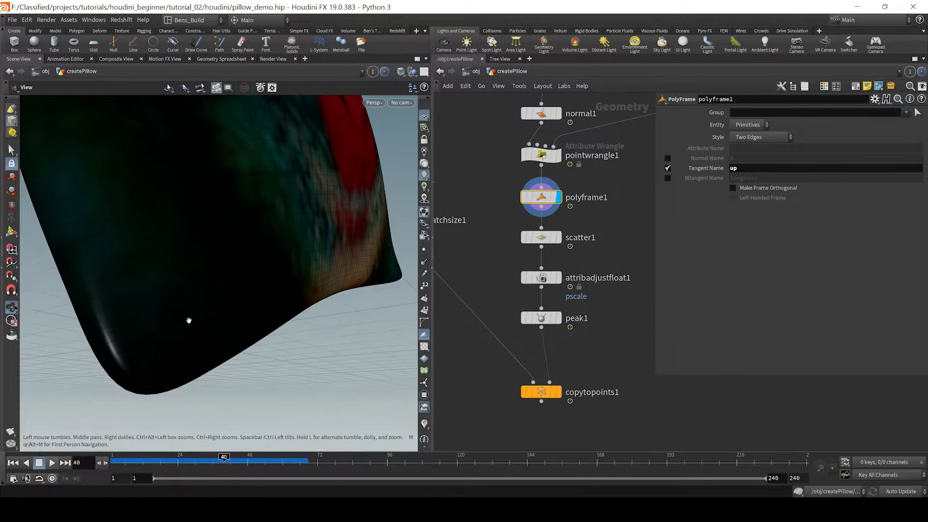
alt+drag(352, 271, 314, 285)
Display peak1 with point normals and up vectors visualized, and move copytopoints1 aside to make room below peak1.
click(558, 318)
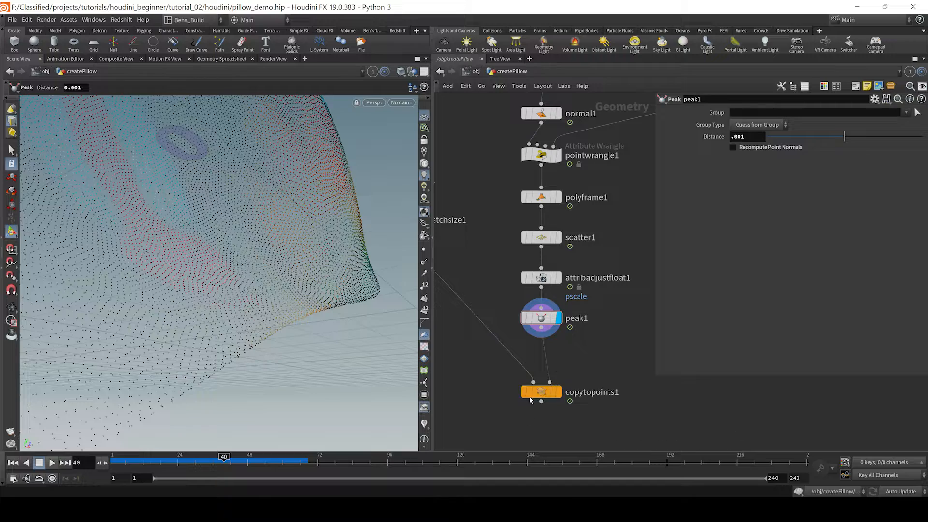
drag(541, 392, 513, 404)
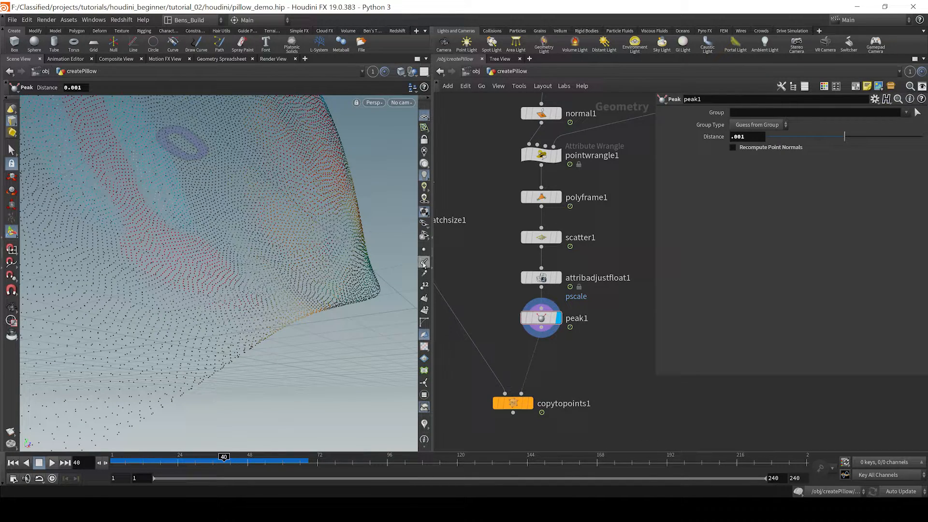
click(424, 263)
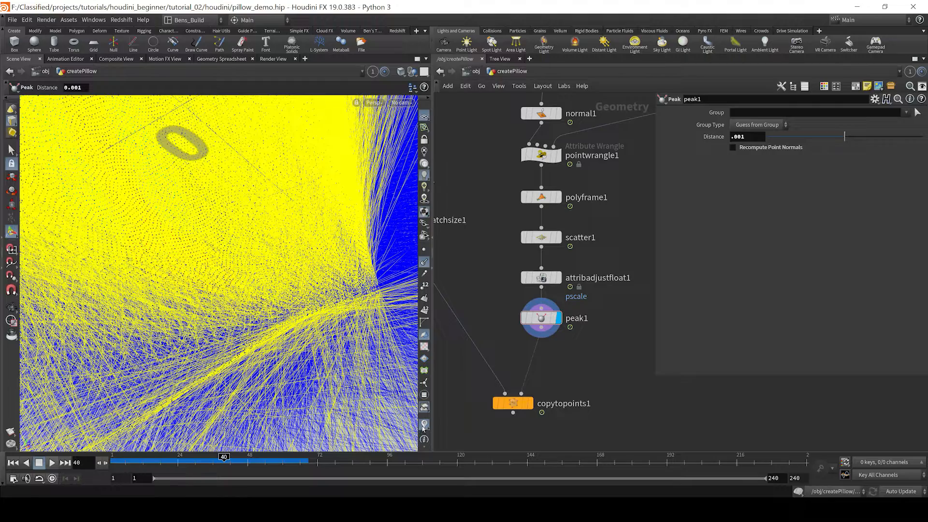
Reduce the up visualizer's Length Scale to about 0.063.
click(424, 426)
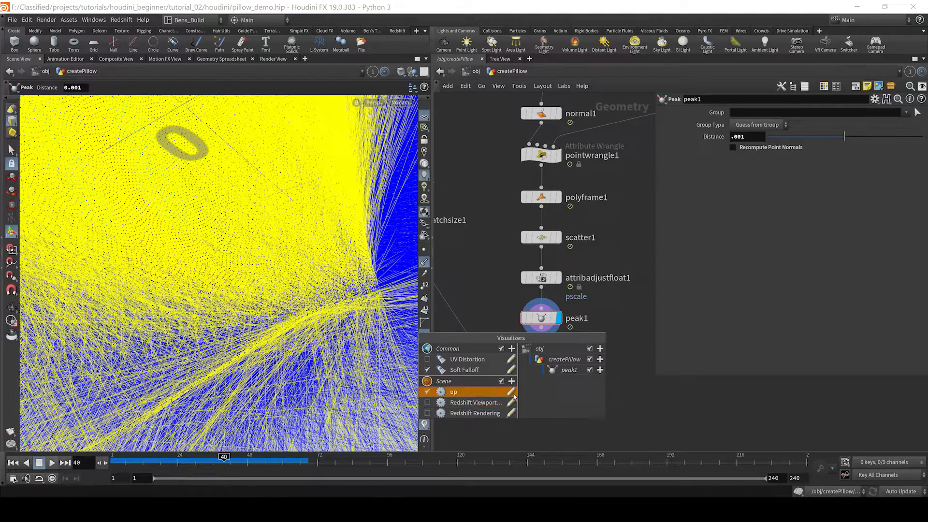
double_click(459, 389)
drag(687, 293, 692, 294)
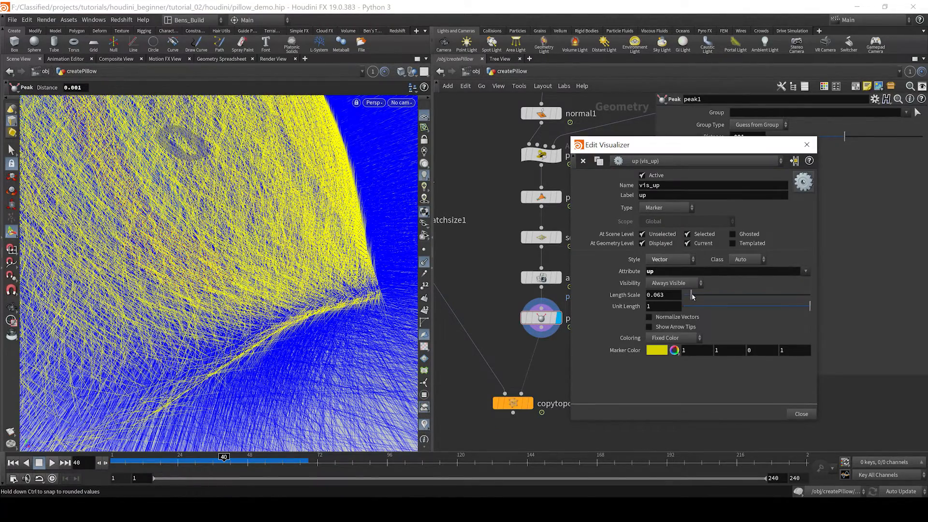
click(807, 144)
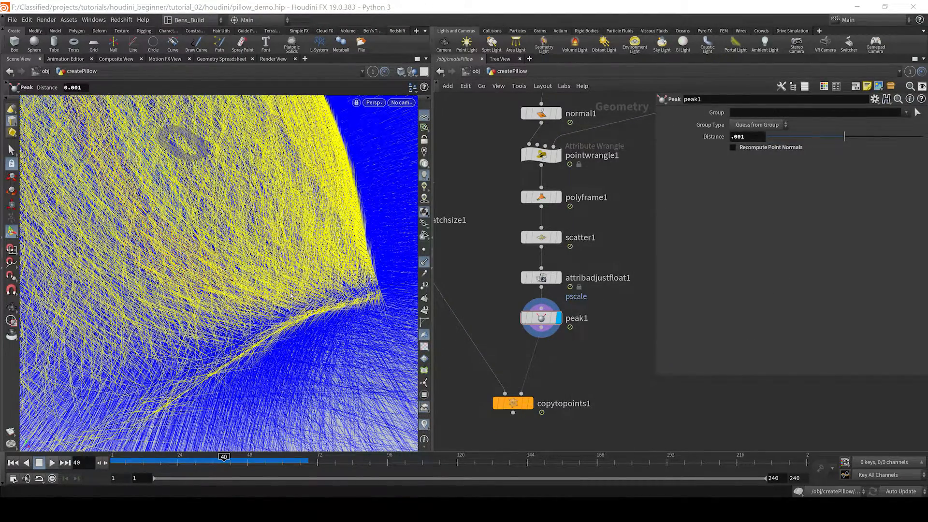
Set the viewport's Scale Normal guide size to .02.
key(d)
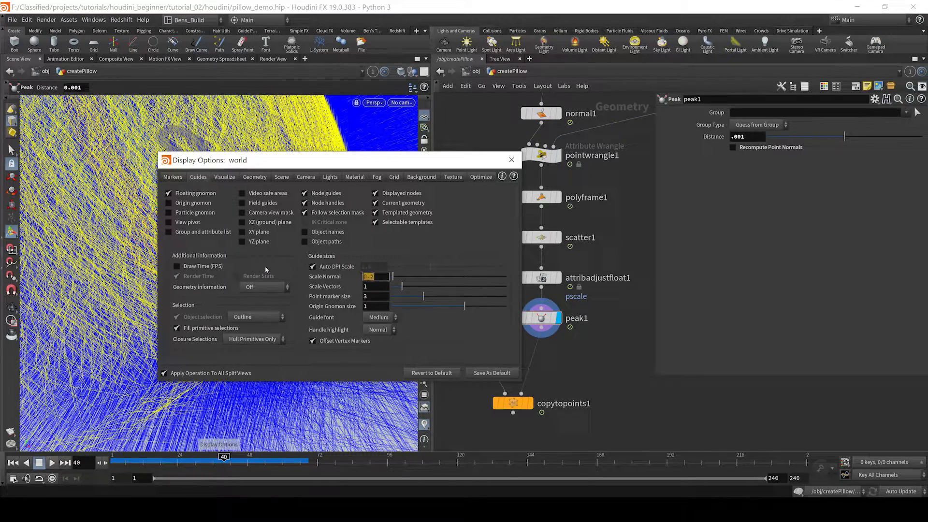
double_click(372, 276)
text(.02)
key(Return)
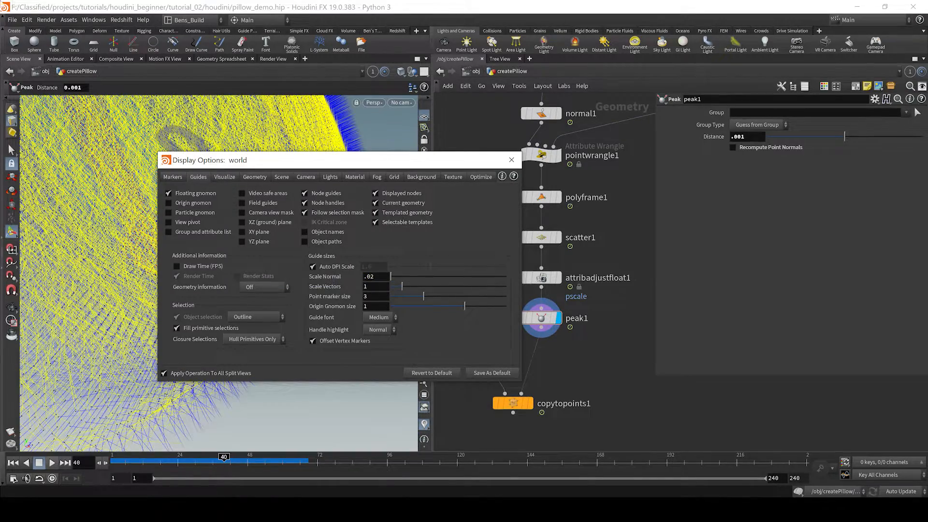
click(512, 160)
Examine how the up vectors and point normals are oriented on the scattered points around the pillow corner.
alt+drag(233, 331, 104, 368)
alt+middle_drag(105, 368, 156, 312)
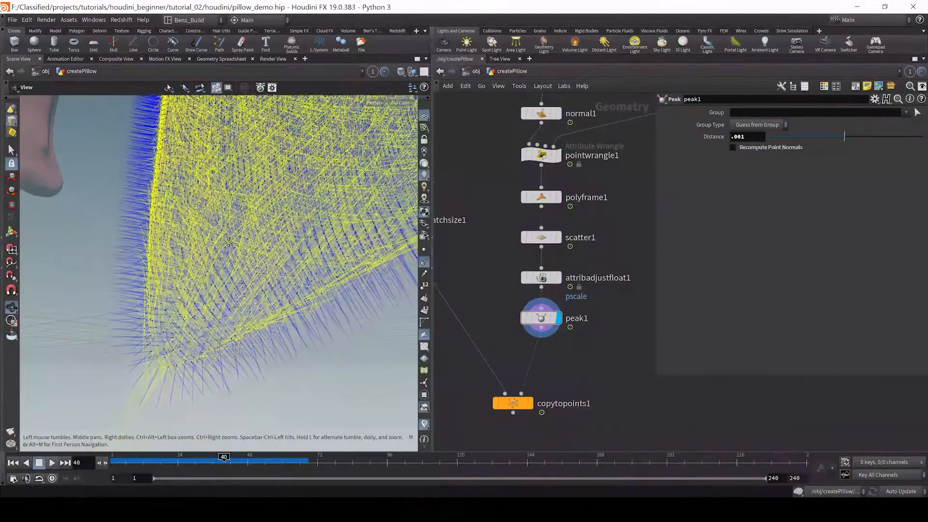
alt+right_drag(155, 312, 198, 308)
alt+middle_drag(147, 348, 184, 337)
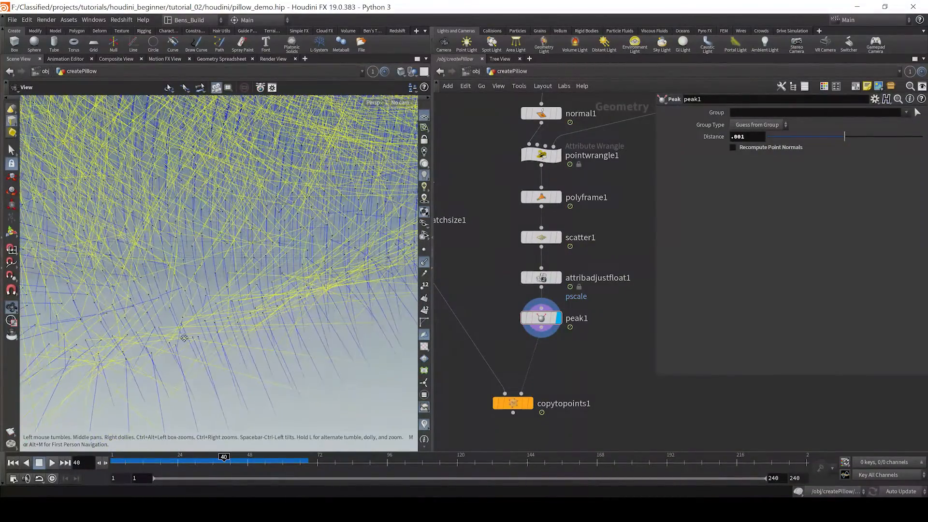
alt+right_drag(176, 333, 177, 300)
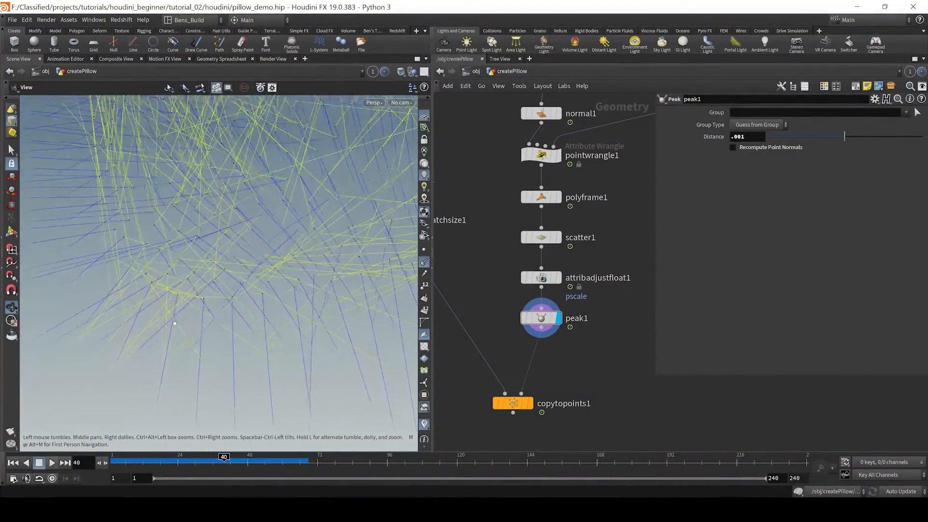
alt+middle_drag(212, 296, 256, 264)
alt+right_drag(234, 281, 214, 298)
alt+drag(158, 340, 182, 296)
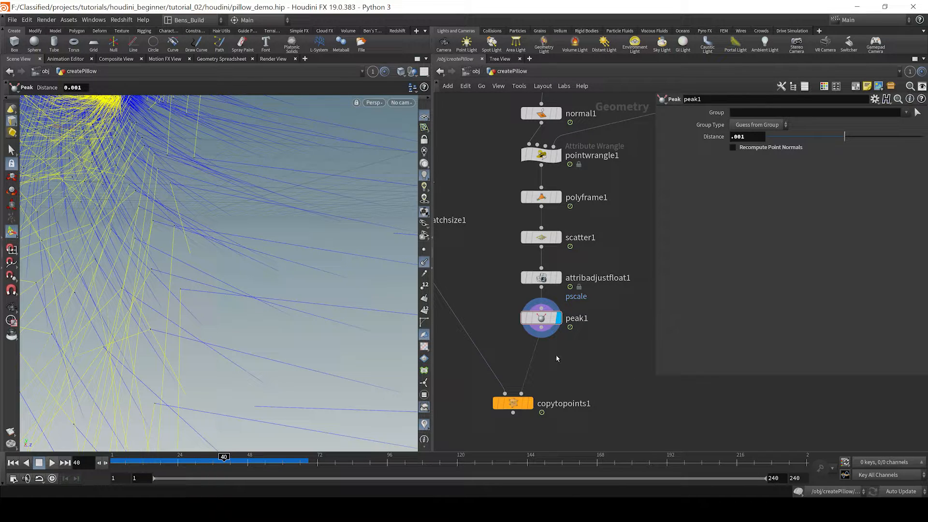
Insert a Point VOP node between peak1 and copytopoints1.
key(Tab)
text(point v)
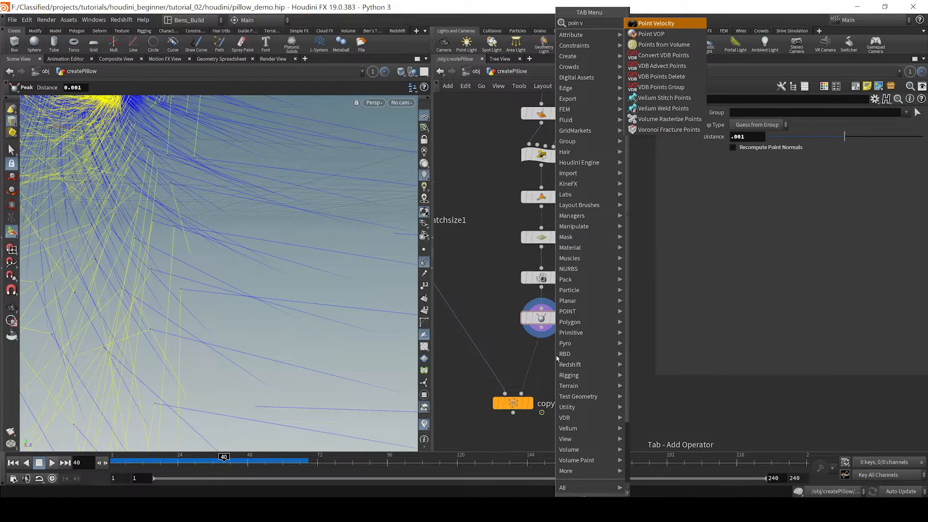
key(Down)
key(Return)
key(Return)
click(556, 356)
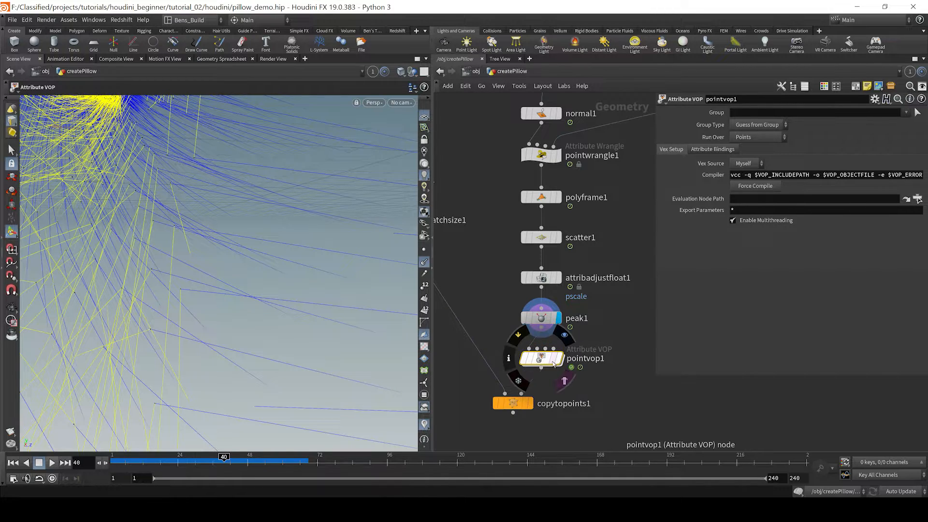
Inside pointvop1, add a Bind node with its Name set to up and its Type set to Vector.
double_click(556, 357)
scroll(497, 371, down, 3)
middle_drag(633, 304, 505, 366)
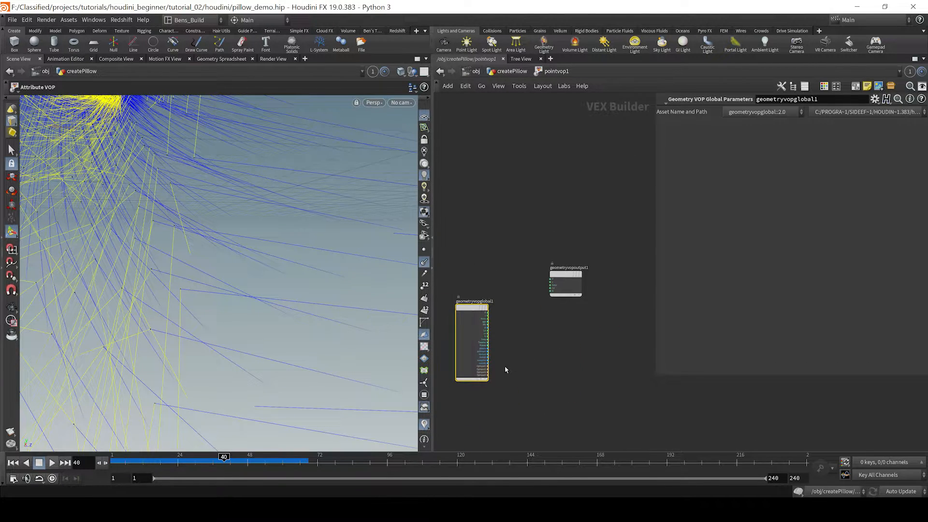
scroll(505, 369, up, 3)
click(496, 409)
middle_drag(496, 410, 516, 362)
key(Tab)
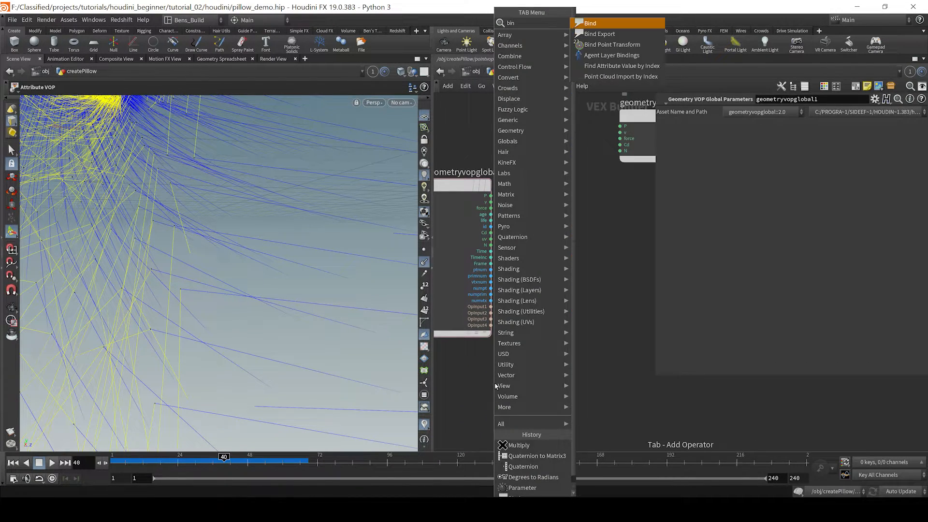
key(Escape)
click(496, 386)
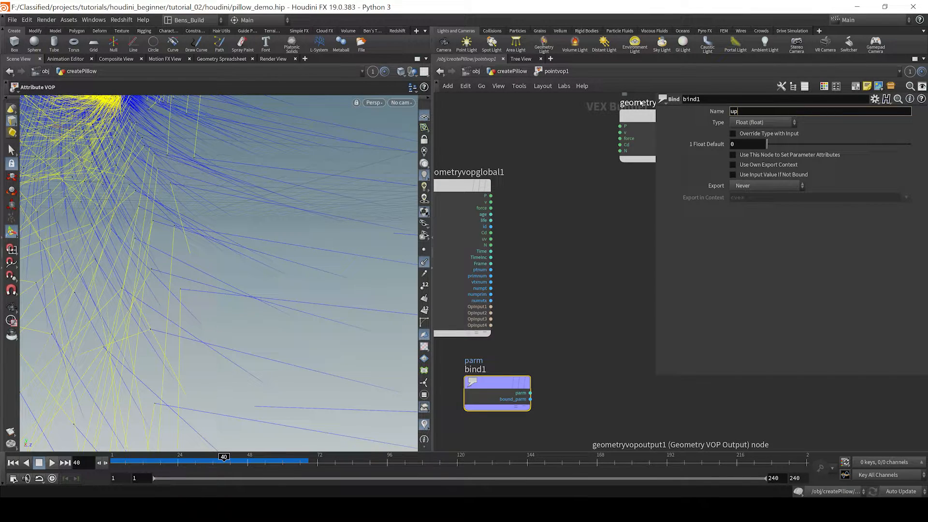
click(762, 123)
click(758, 208)
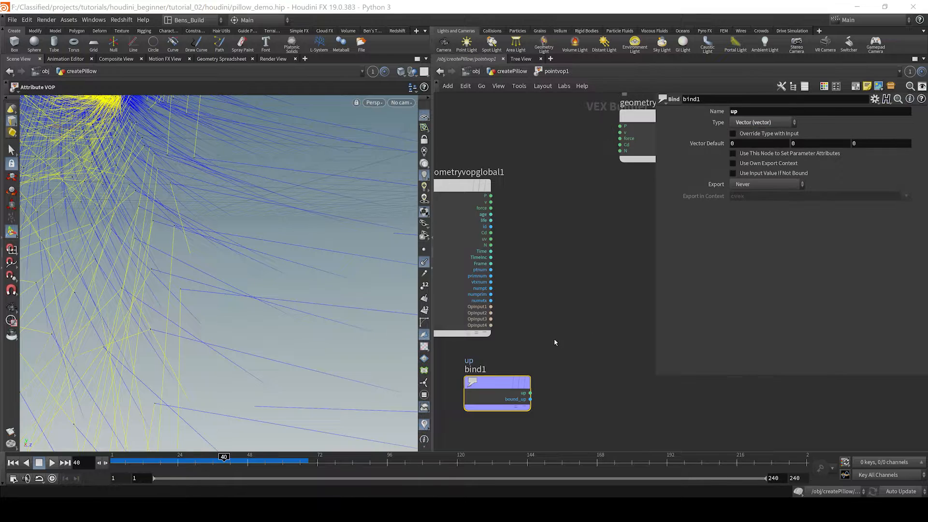
Add a Quaternion node beside the up bind and move the geometryvopglobal1 node higher to clear space.
scroll(529, 308, down, 3)
key(Tab)
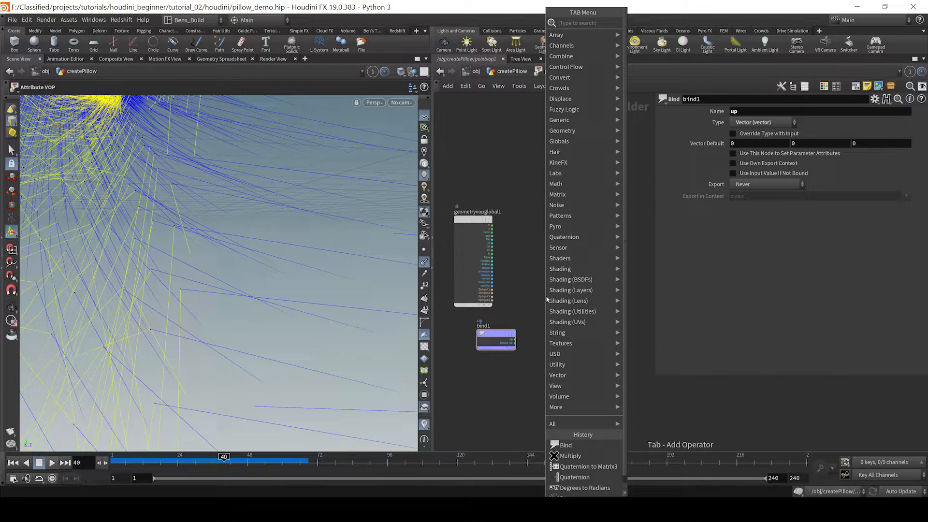
text(quat)
key(Return)
click(547, 300)
scroll(547, 300, up, 3)
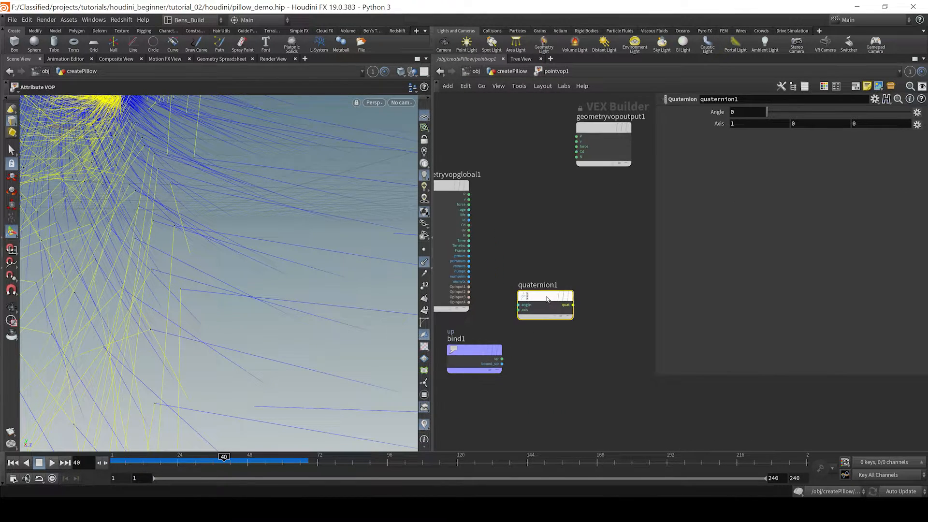
drag(547, 300, 585, 295)
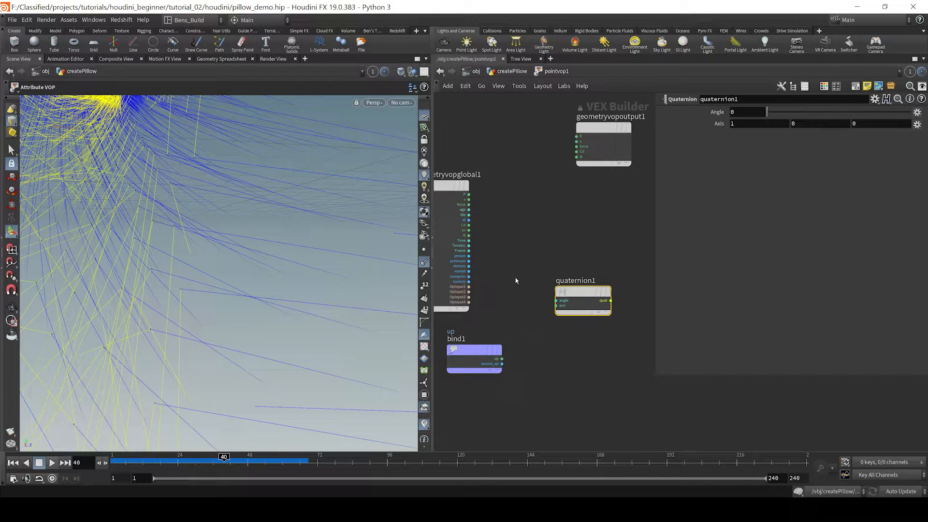
scroll(472, 189, down, 1)
middle_drag(473, 191, 551, 254)
scroll(551, 256, up, 1)
drag(523, 243, 510, 131)
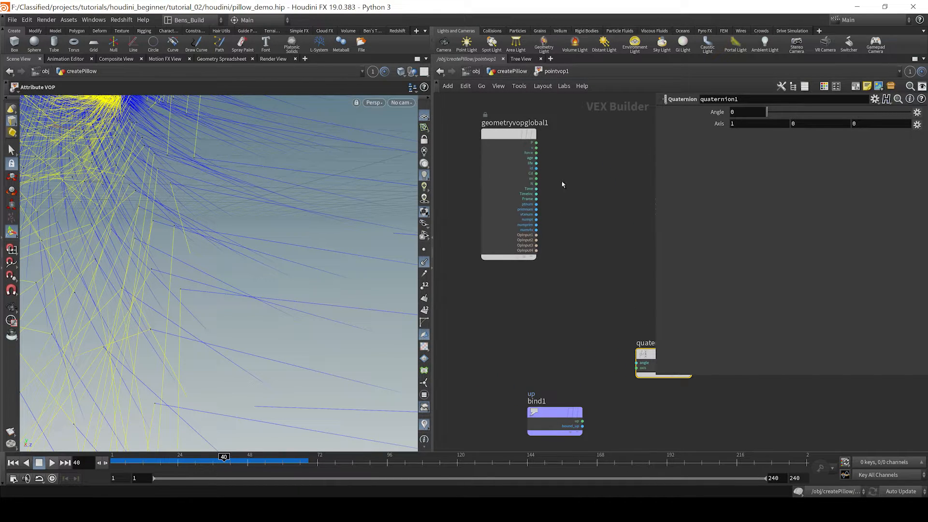
Add a Parameter node below geometryvopglobal1 and name it rotate.
scroll(601, 293, down, 1)
middle_drag(601, 293, 564, 279)
key(Tab)
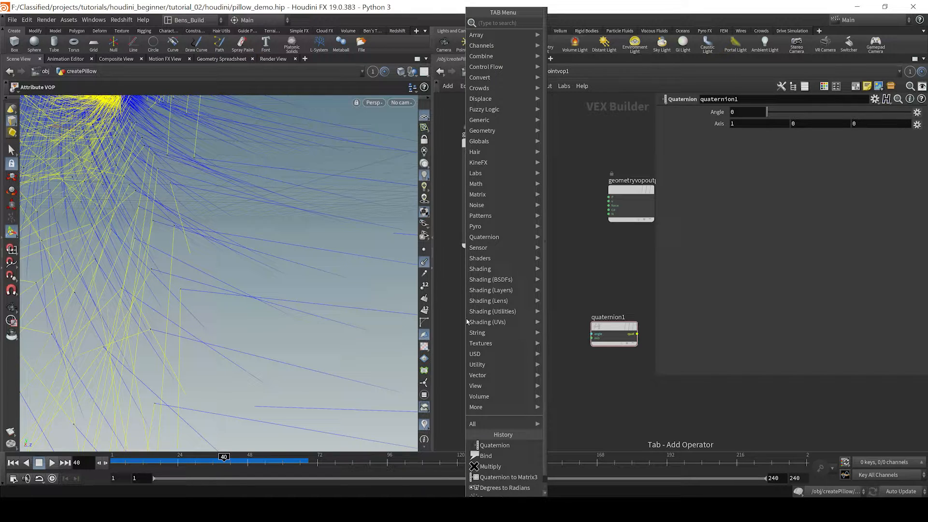
text(par)
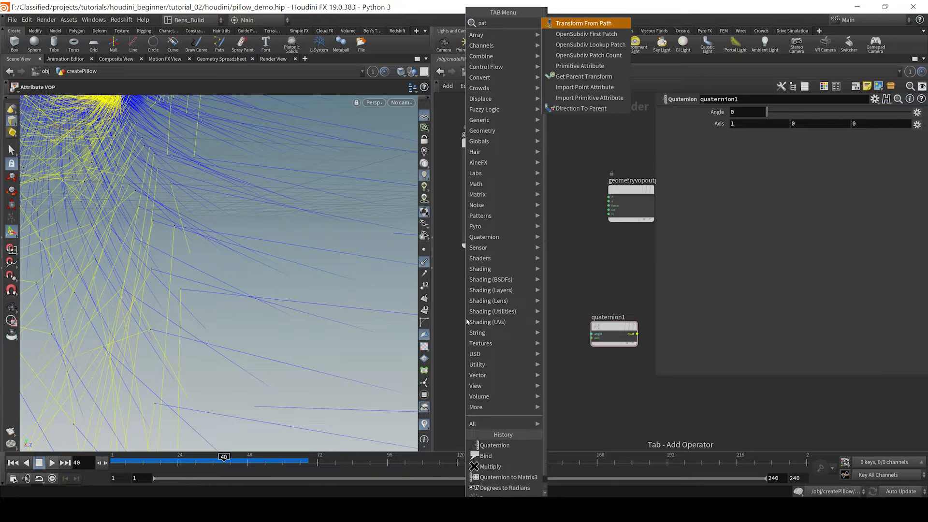
key(Return)
click(464, 325)
drag(464, 324, 461, 295)
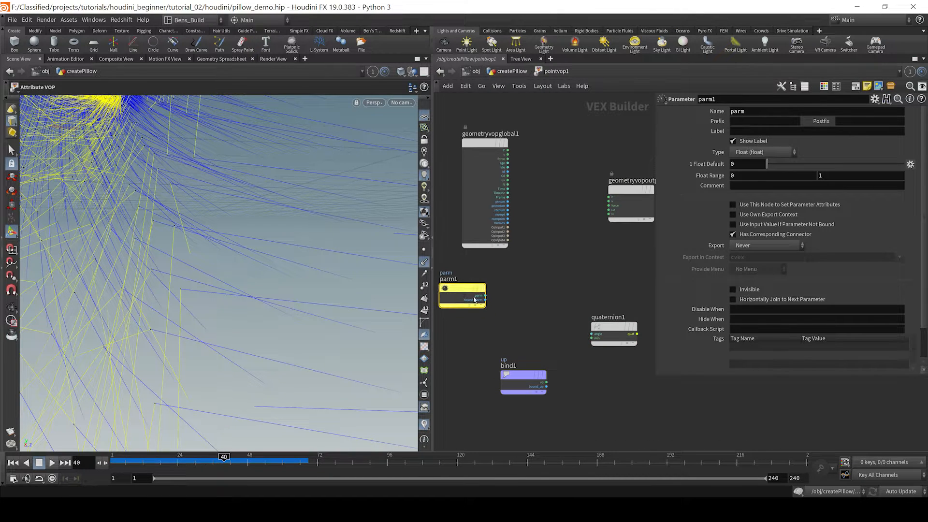
text(rotate)
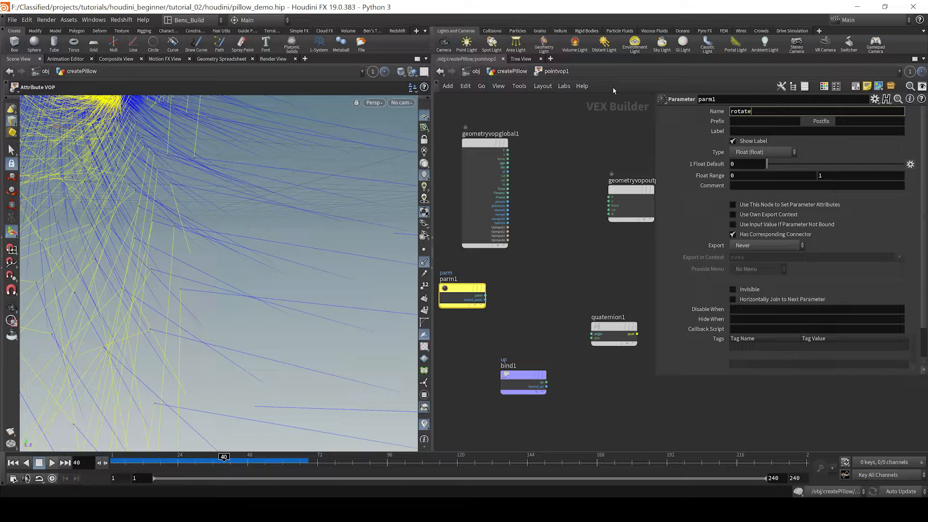
key(Return)
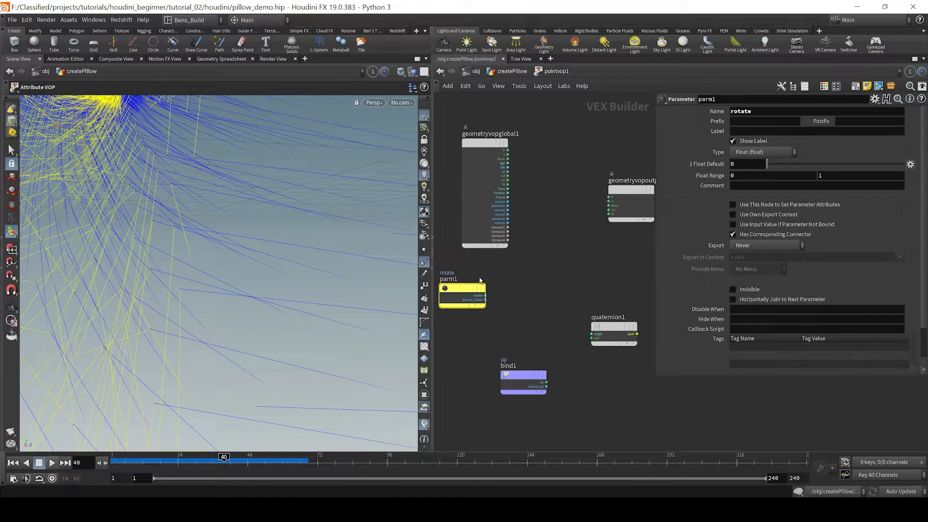
Check pointvop1's rotate parameter at the geometry level, then return inside the VOP network to the quaternion1 node.
key(u)
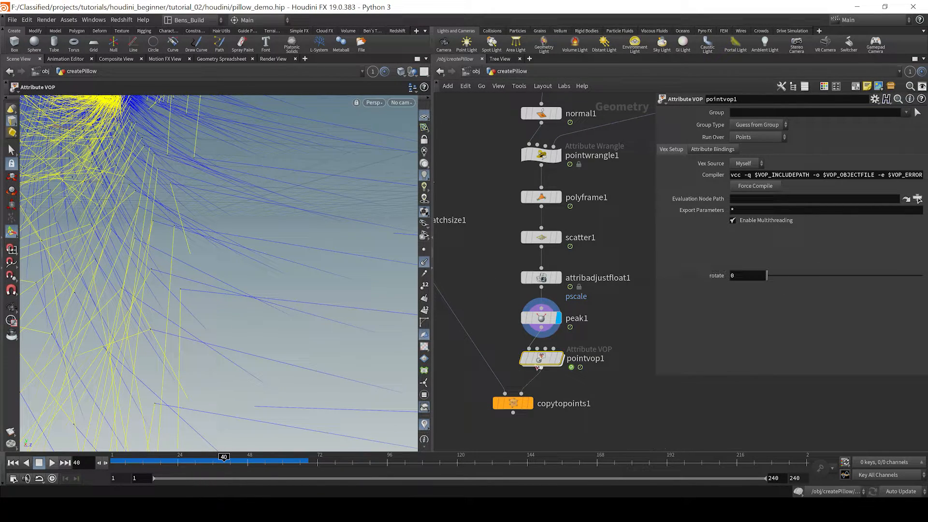
double_click(523, 358)
click(634, 328)
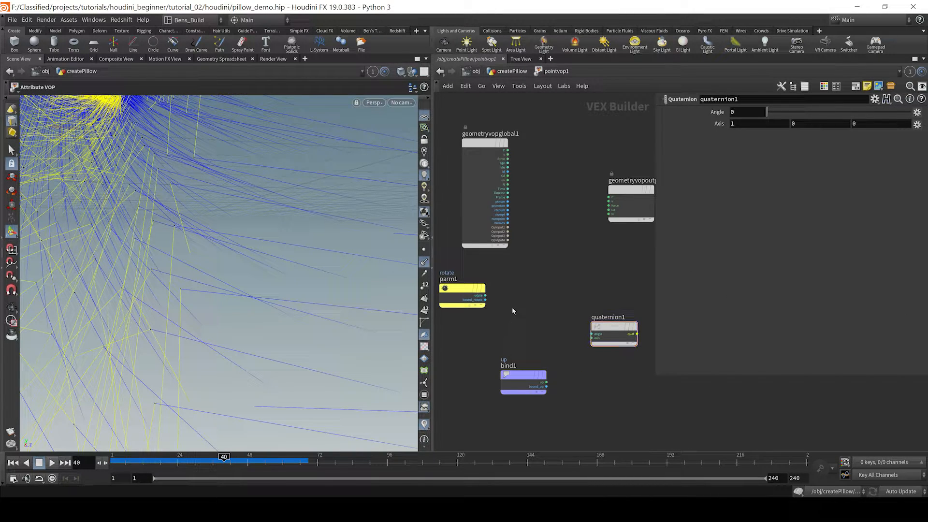
Add a Degrees to Radians node and connect the rotate parameter to its deg input.
key(Tab)
text(degr)
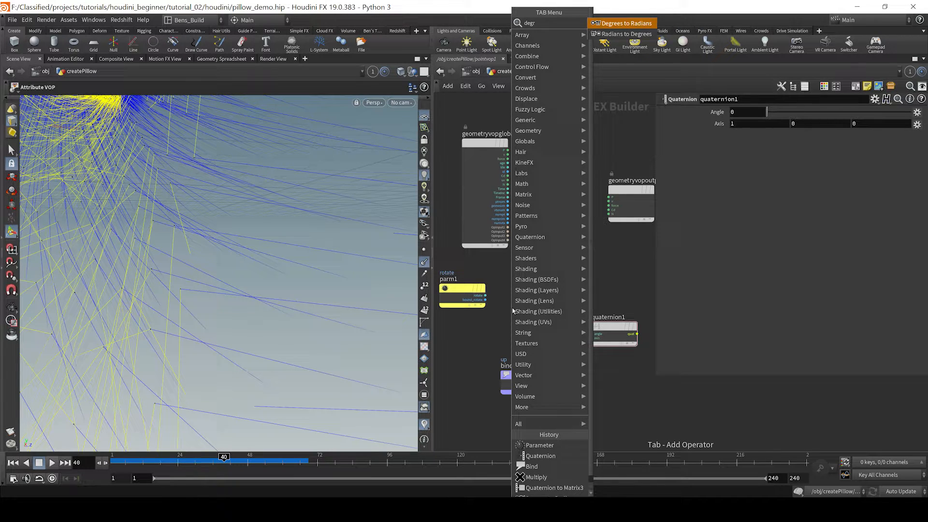
key(Return)
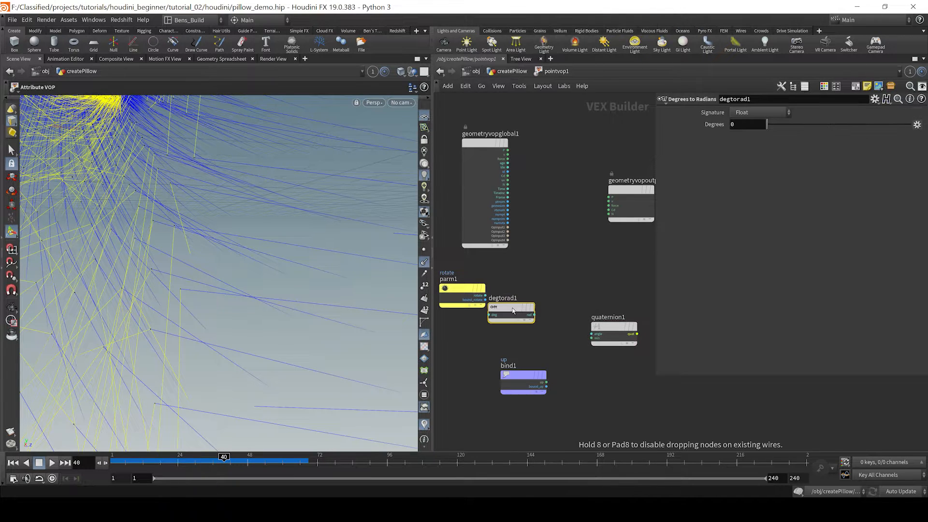
click(512, 312)
scroll(506, 284, up, 3)
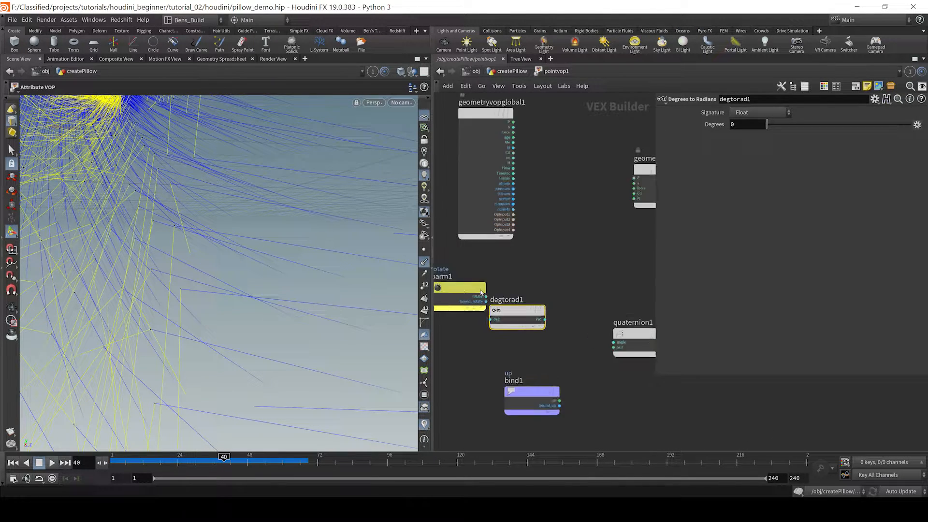
drag(468, 292, 492, 326)
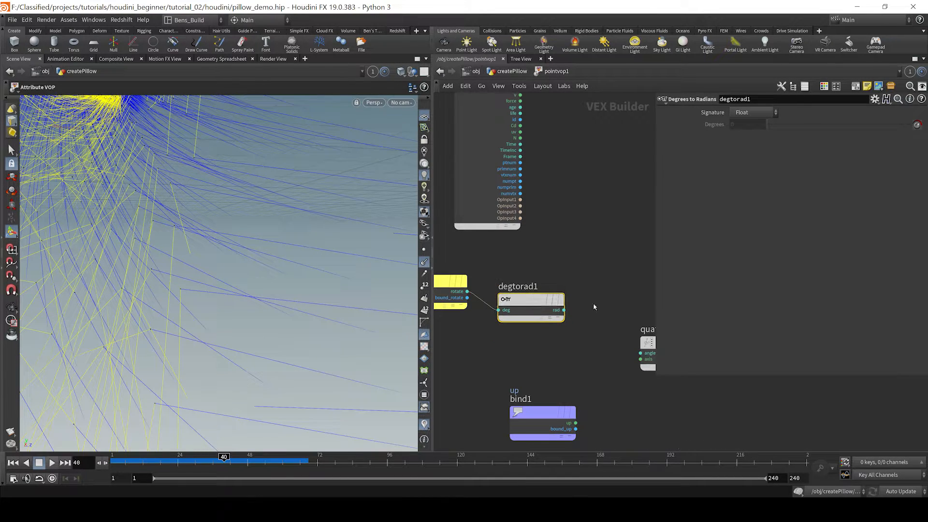
Connect degtorad1's rad output to quaternion1's angle input and the up bind's output to its axis input.
middle_drag(578, 311, 563, 300)
drag(550, 299, 627, 342)
middle_drag(572, 395, 535, 364)
click(496, 366)
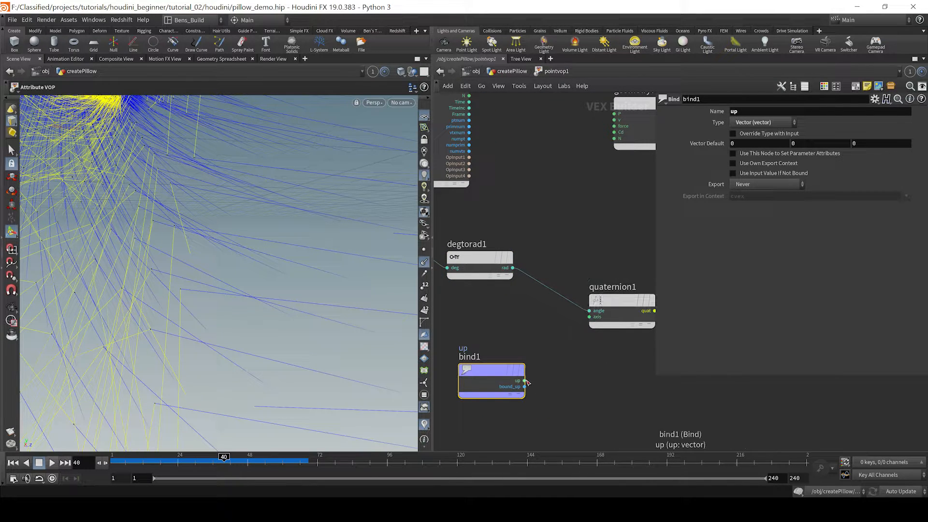
drag(524, 381, 527, 327)
Add a Quaternion to Matrix3 node beside quaternion1 and connect the quat output to its quat input.
scroll(615, 336, down, 4)
key(Tab)
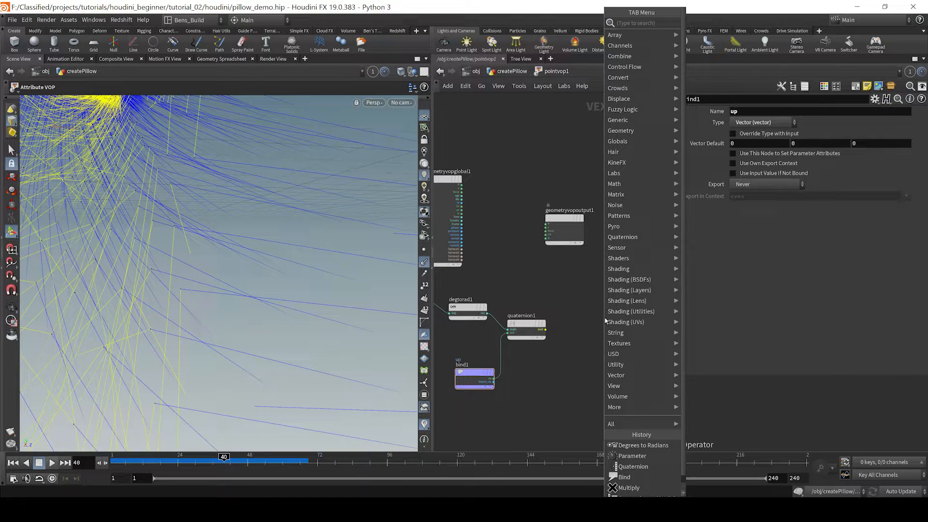
text(q)
key(Down)
key(Down)
key(Down)
key(Down)
key(Down)
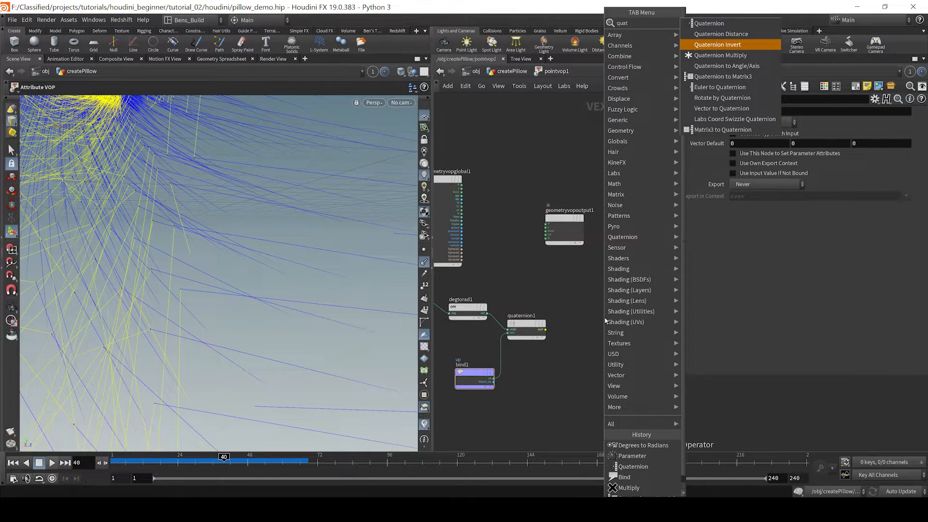
key(Return)
scroll(605, 321, up, 3)
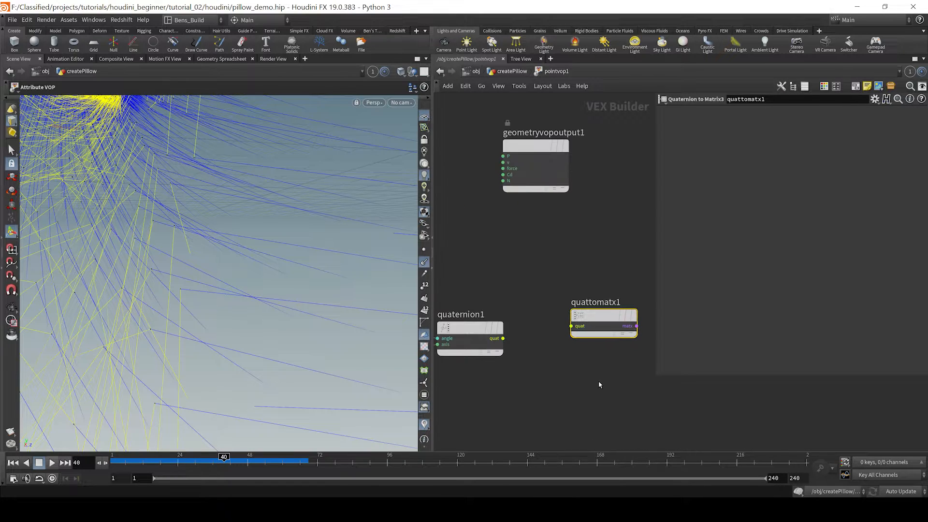
drag(600, 316, 599, 337)
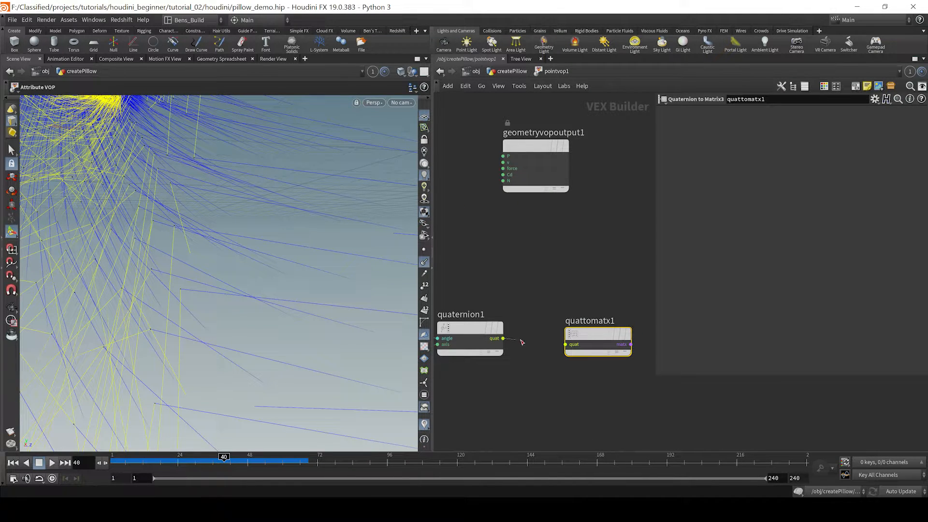
drag(493, 339, 580, 327)
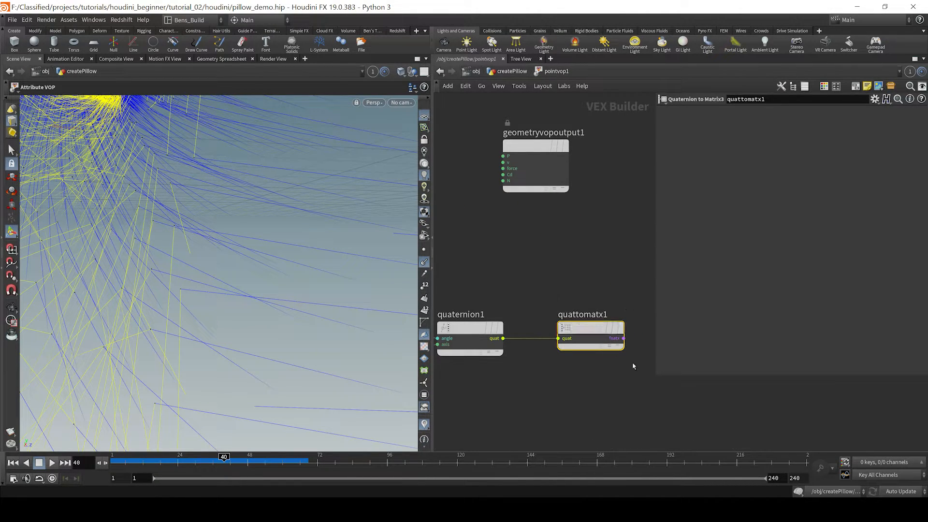
Add a Multiply node and feed it N from geometryvopglobal1 and the matrix output of quattomatx1.
scroll(633, 361, down, 3)
key(Tab)
text(mult)
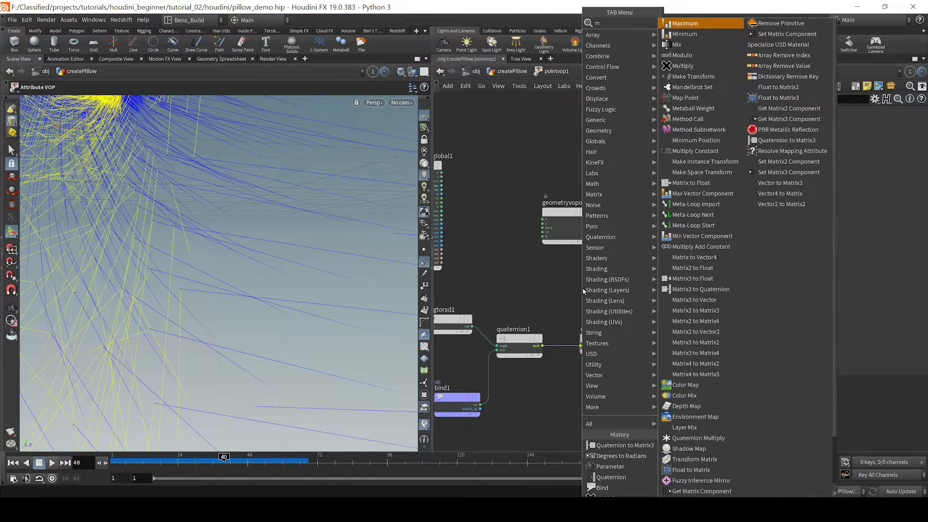
key(Return)
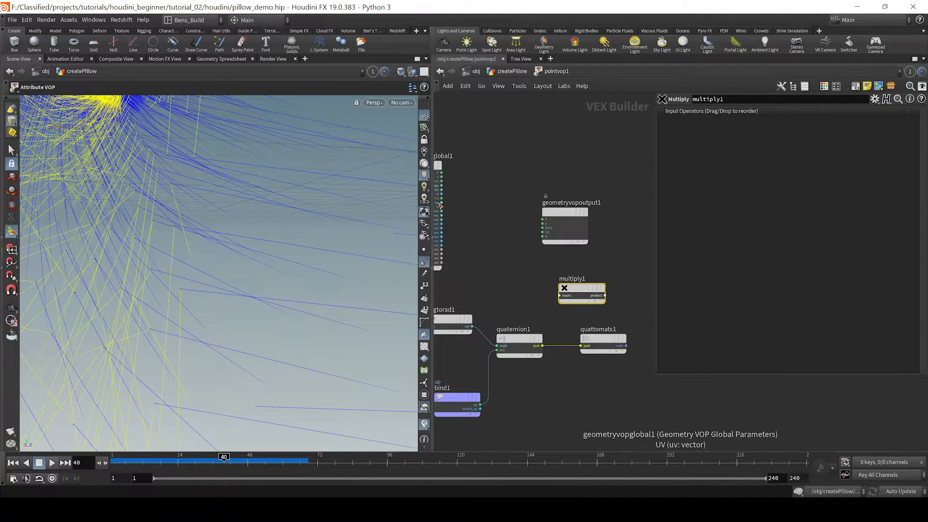
click(445, 212)
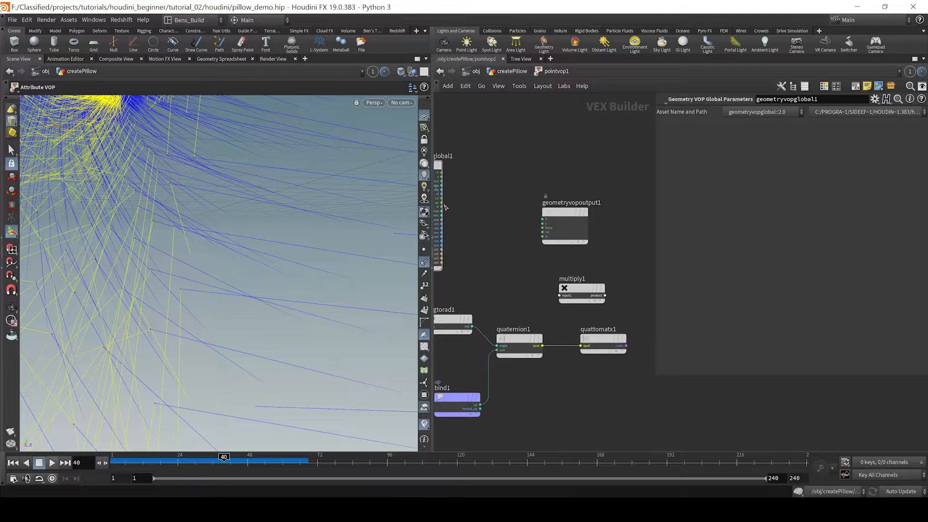
drag(441, 208, 644, 296)
drag(627, 346, 620, 307)
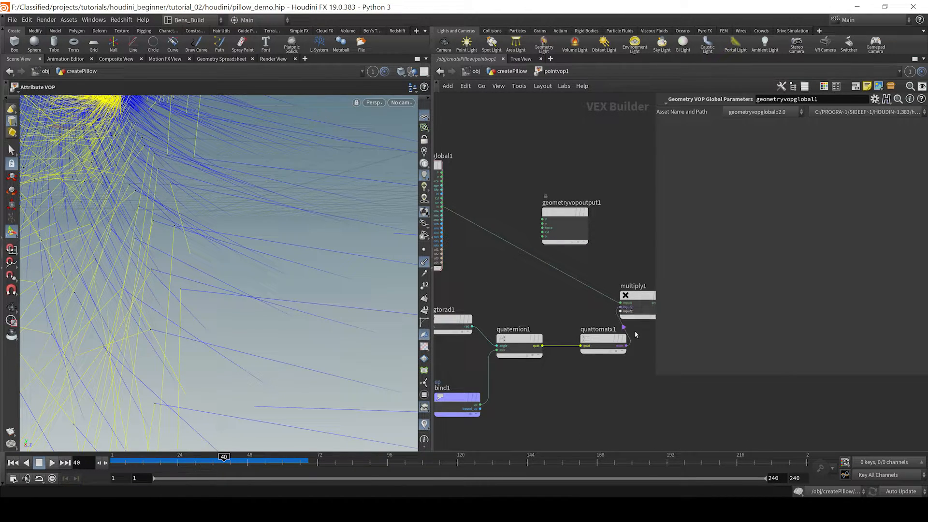
Reposition geometryvopoutput1, connect multiply1's product to its N input, and return to the geometry level.
middle_drag(581, 245, 504, 263)
drag(496, 233, 631, 274)
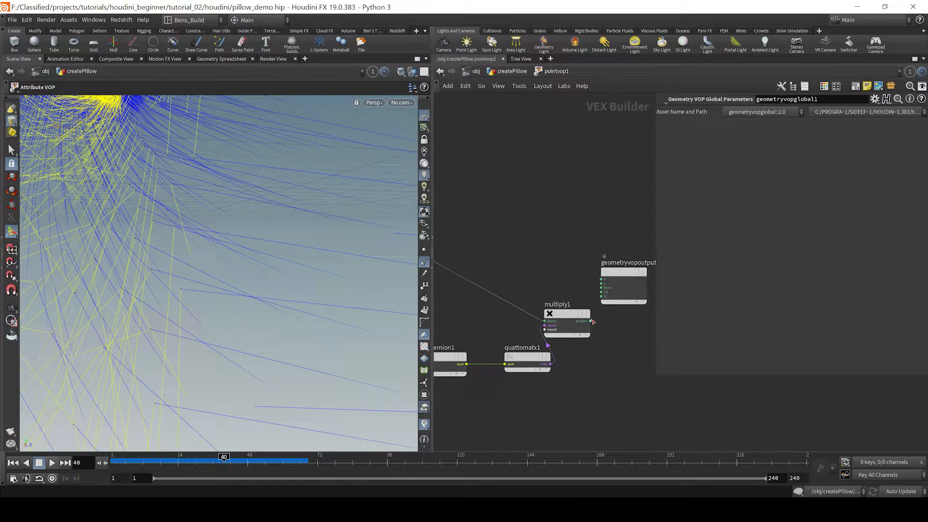
drag(590, 321, 601, 296)
key(h)
key(u)
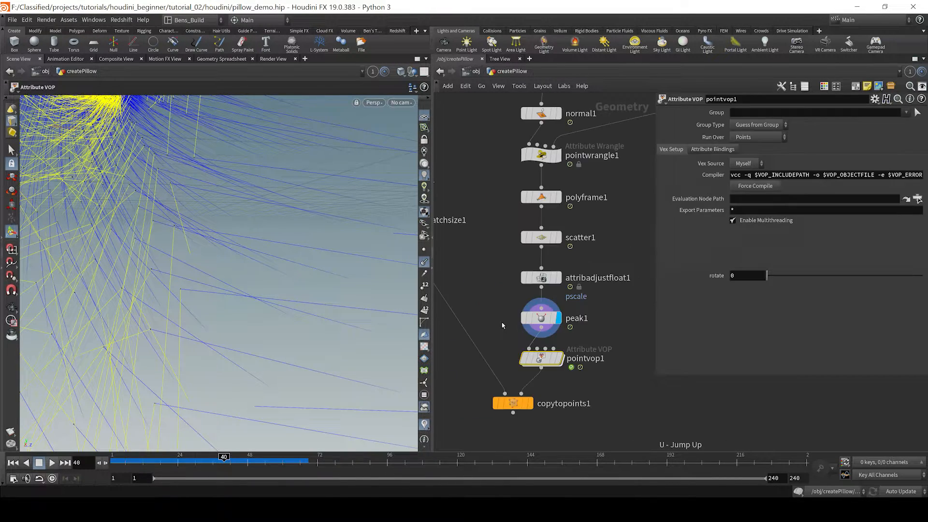
Test pointvop1's rotate parameter against the displayed point vectors, trying values such as 70, and reset it to 0.
drag(191, 203, 211, 226)
key(Return)
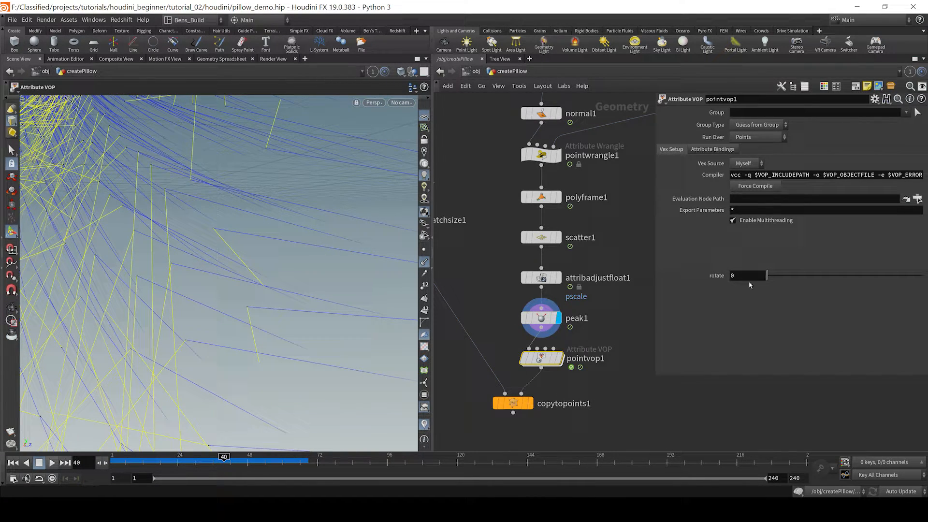
middle_drag(743, 275, 776, 259)
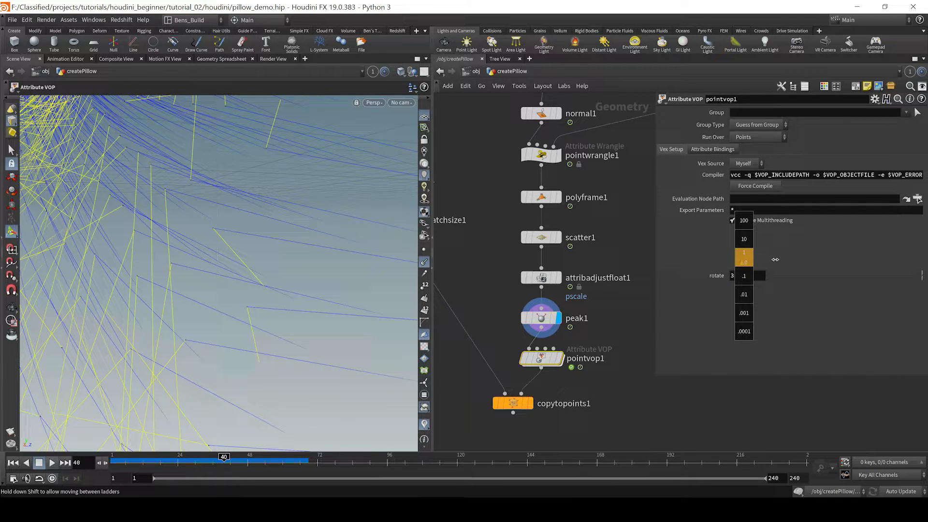
middle_drag(862, 257, 919, 257)
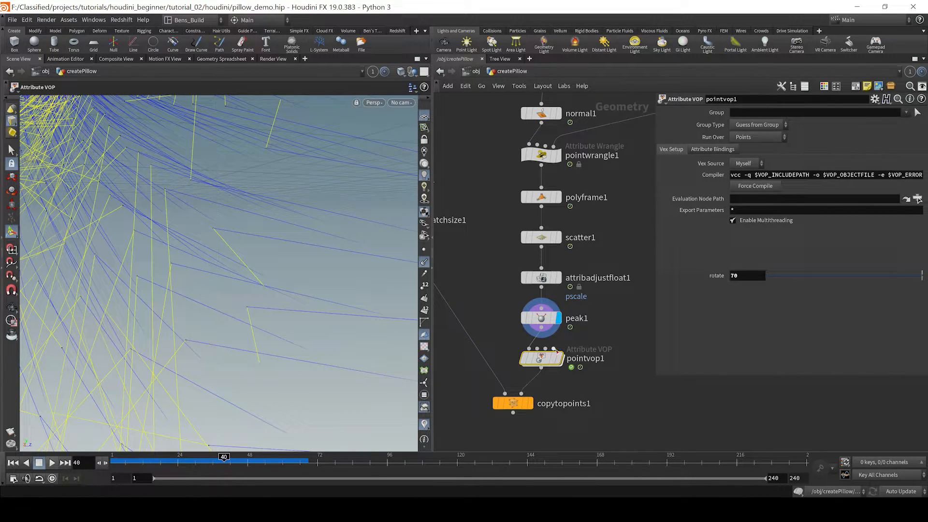
key(ctrl+z)
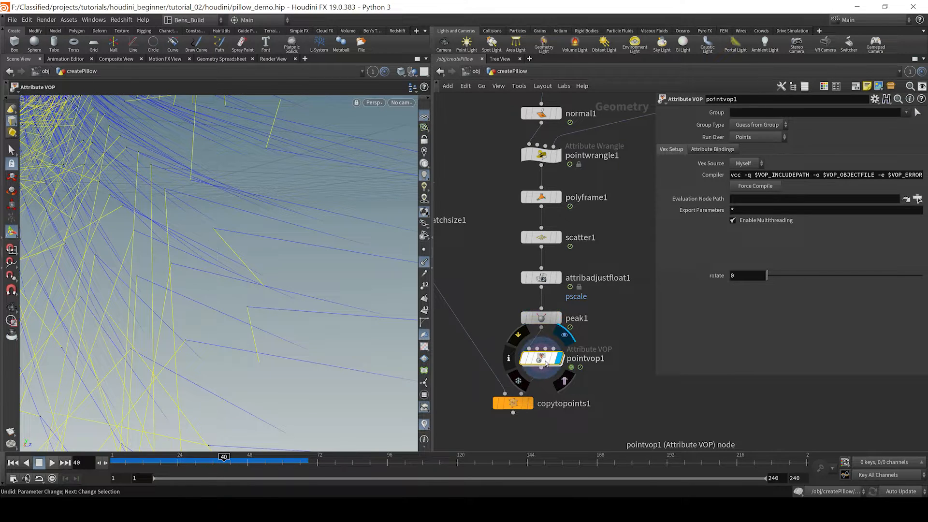
middle_drag(727, 262, 856, 275)
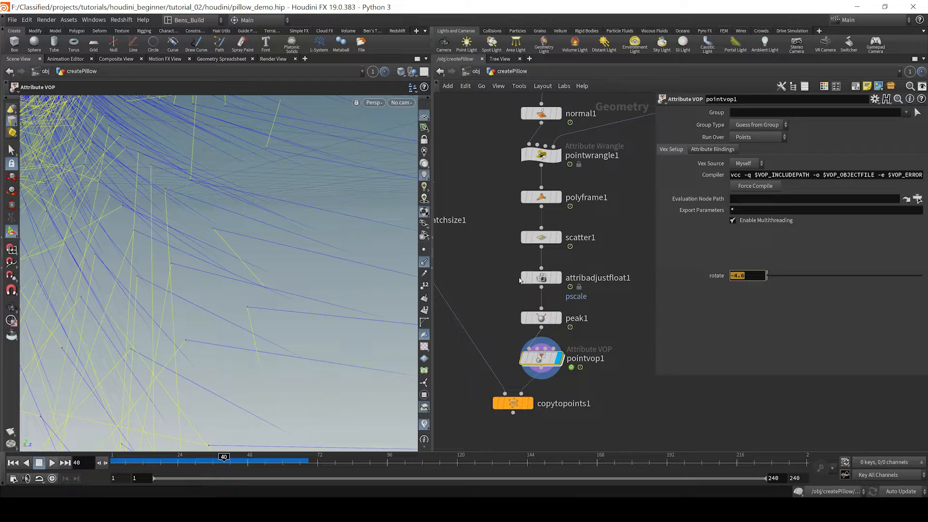
text(0)
key(Return)
Display copytopoints1 with point normals hidden and raise pointvop1's rotate value to 14 to tilt the sequins.
click(532, 405)
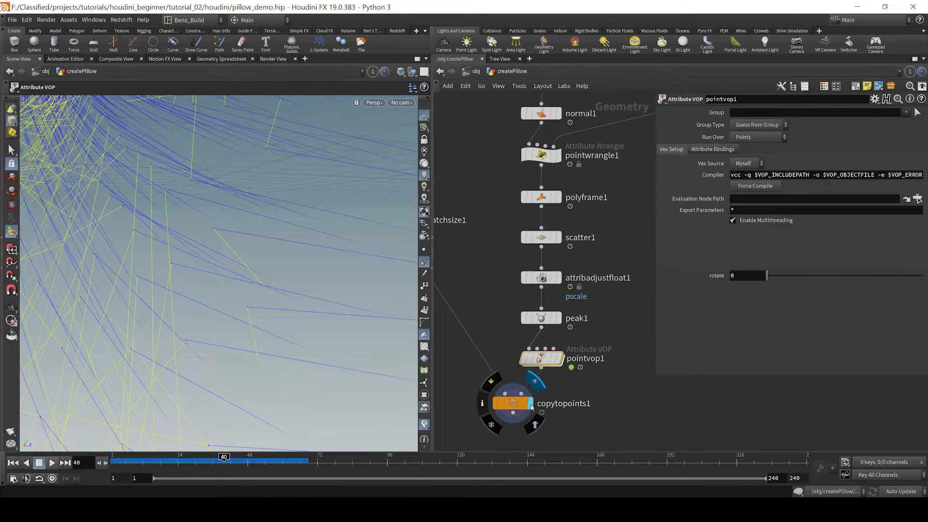
click(427, 264)
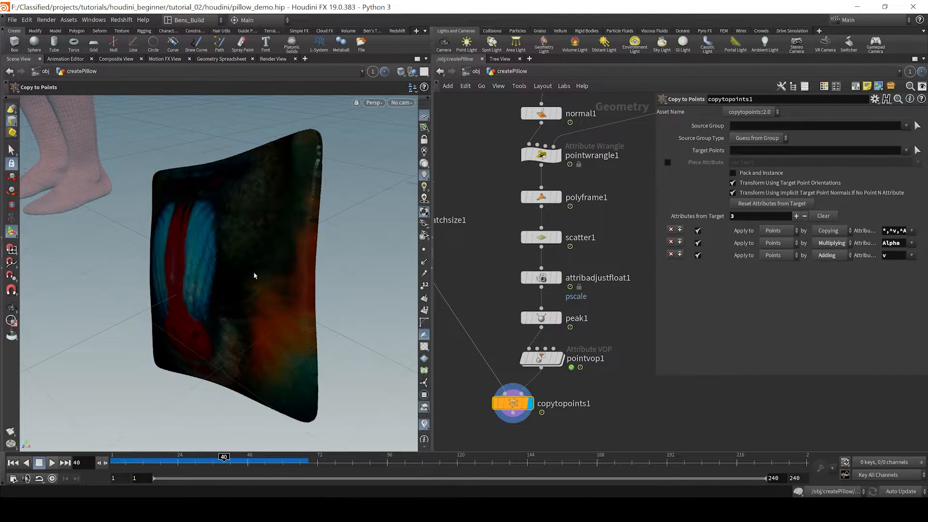
scroll(285, 328, up, 10)
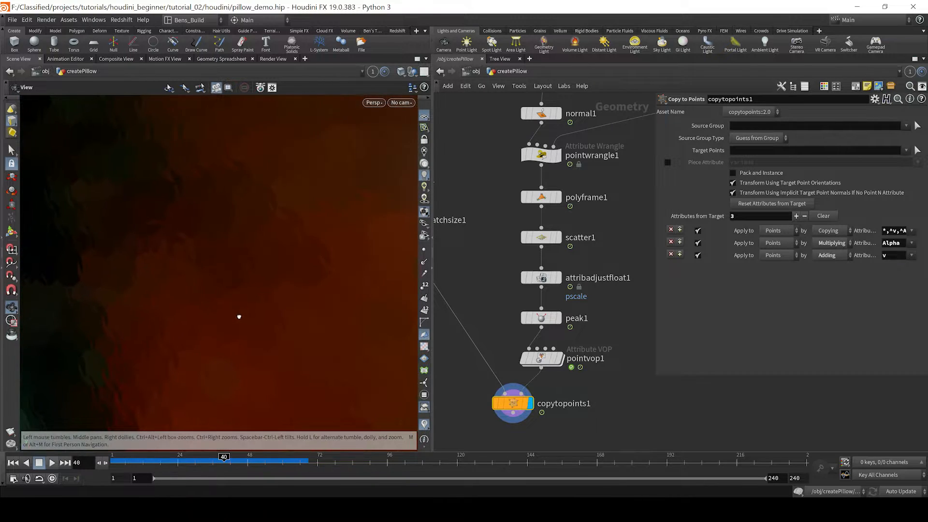
key(Return)
click(541, 358)
middle_drag(761, 276, 777, 264)
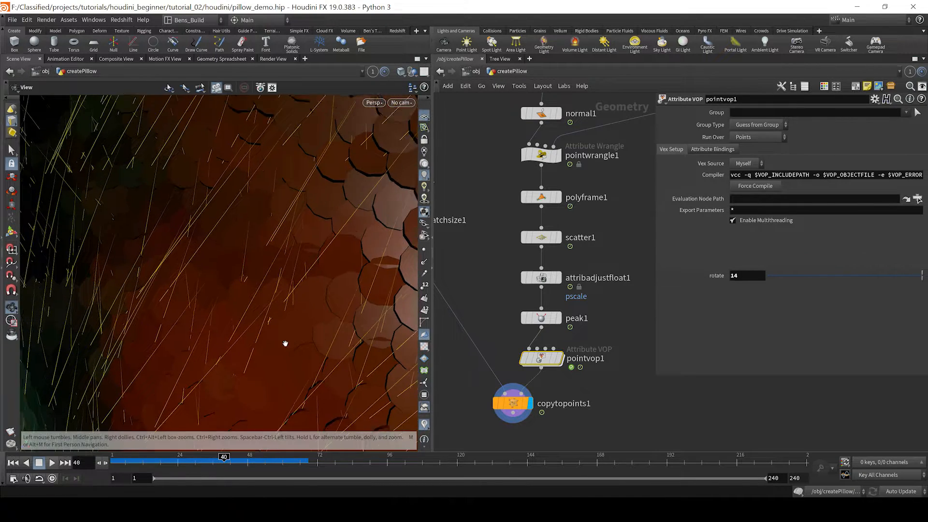
Hide the yellow vector visualizers and the reference grid, and inspect the sequin pillow from several angles.
alt+right_drag(328, 330, 282, 262)
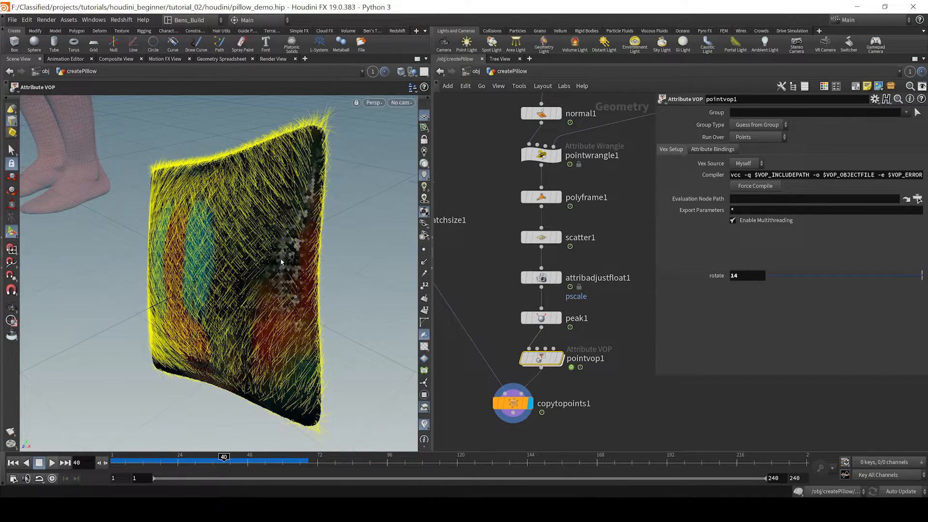
click(424, 424)
alt+drag(291, 322, 220, 285)
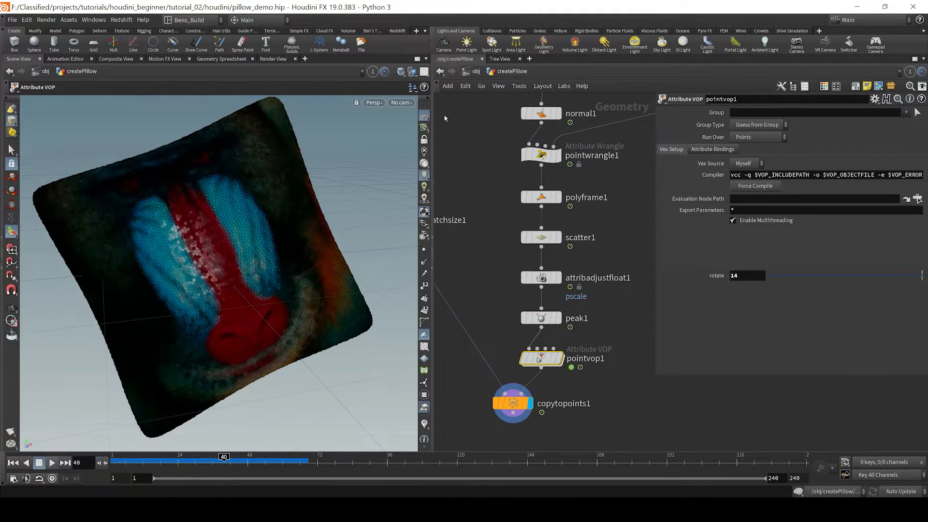
alt+drag(279, 269, 220, 295)
Add a Merge node below the network and connect copytopoints1 to its input.
scroll(557, 301, down, 5)
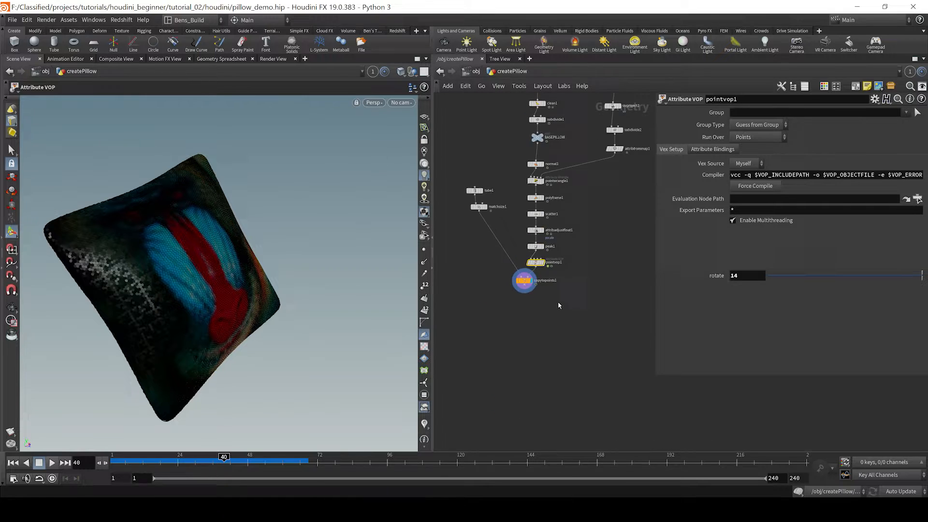
key(Tab)
text(merge)
key(Return)
click(580, 357)
scroll(500, 296, up, 2)
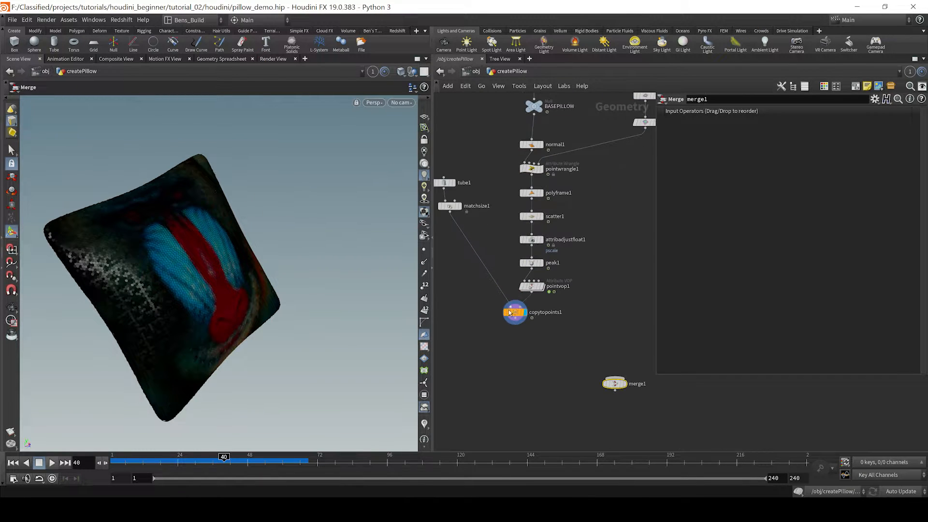
drag(520, 327, 543, 322)
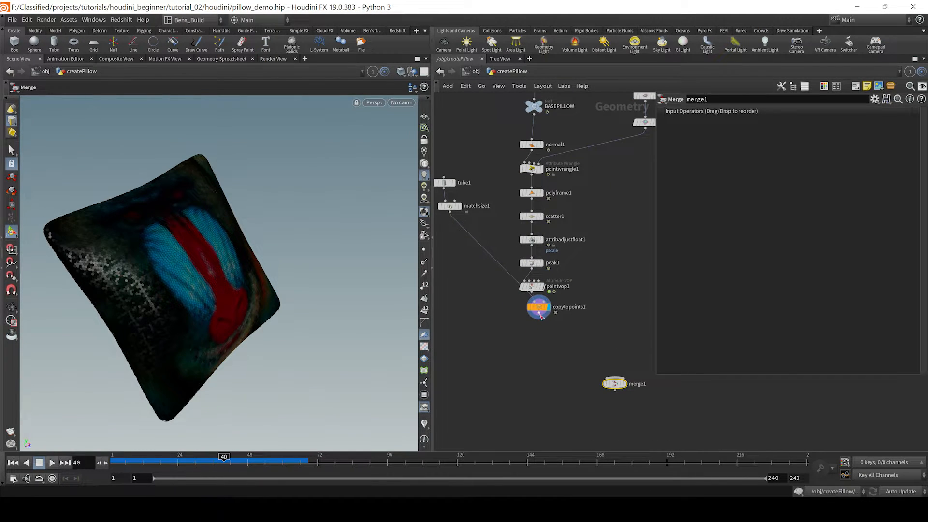
click(539, 319)
click(613, 377)
Add a Null node fed by BASEPILLOW, connect it into merge1, and display the merged result.
scroll(567, 268, down, 3)
key(Tab)
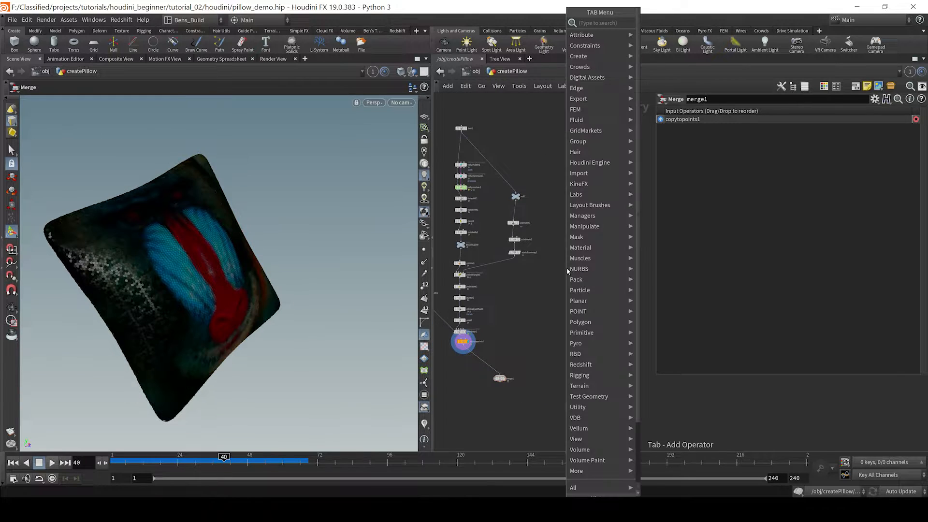
text(null)
key(Return)
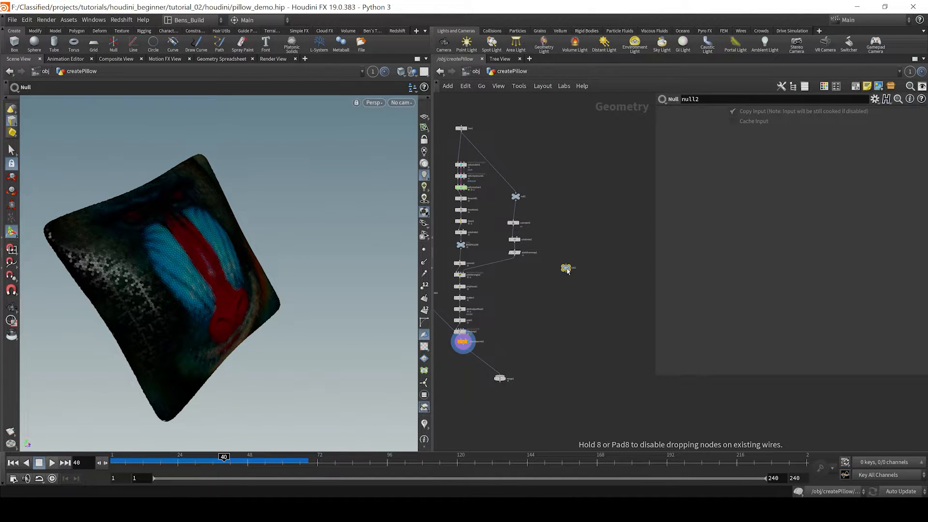
click(564, 265)
scroll(520, 260, up, 2)
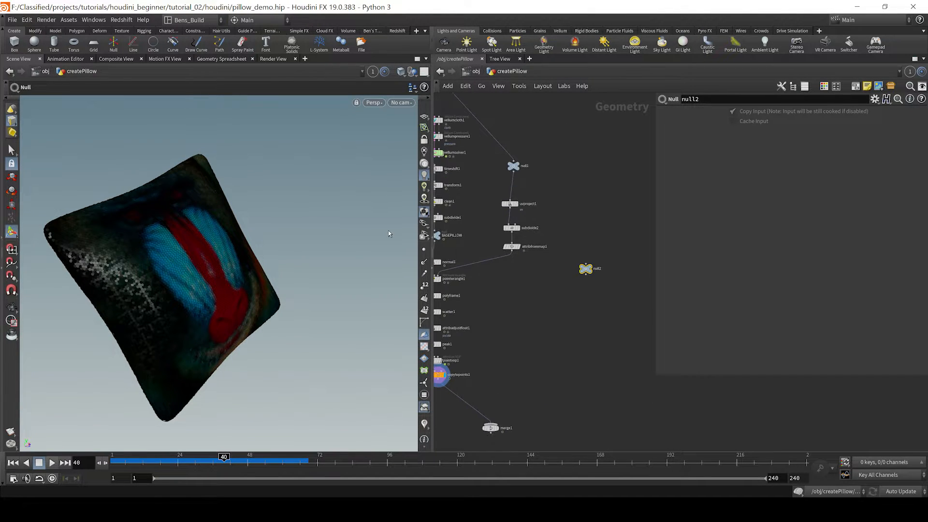
click(438, 241)
click(586, 263)
click(586, 274)
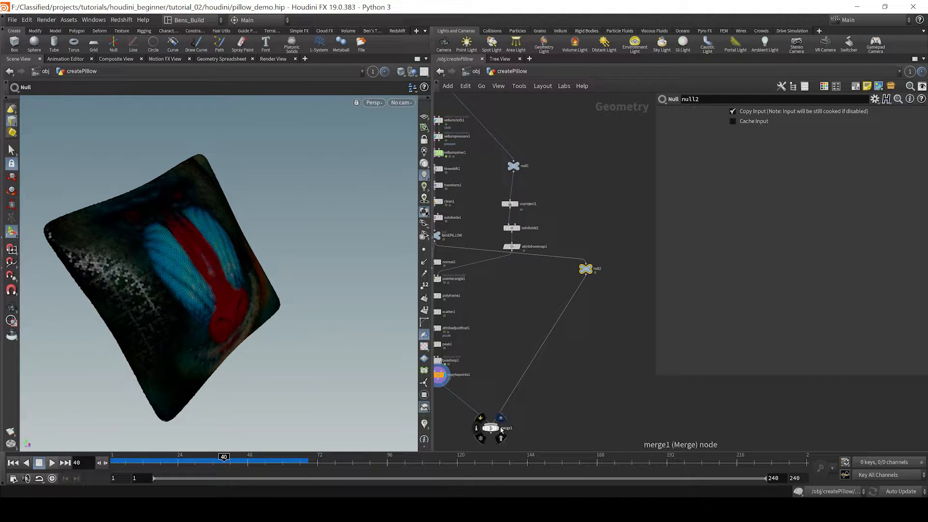
click(490, 424)
click(494, 430)
Insert a Material node between copytopoints1 and merge1.
key(Tab)
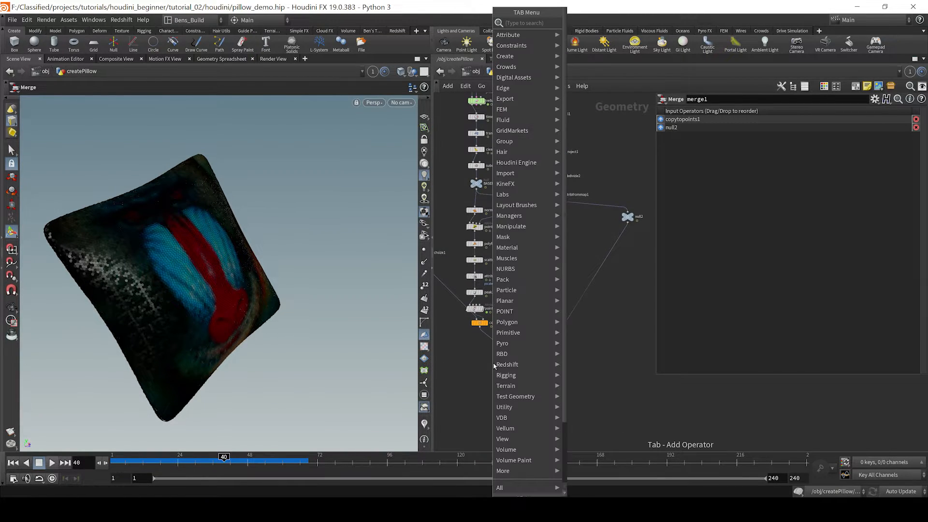
text(mat)
key(Return)
click(501, 347)
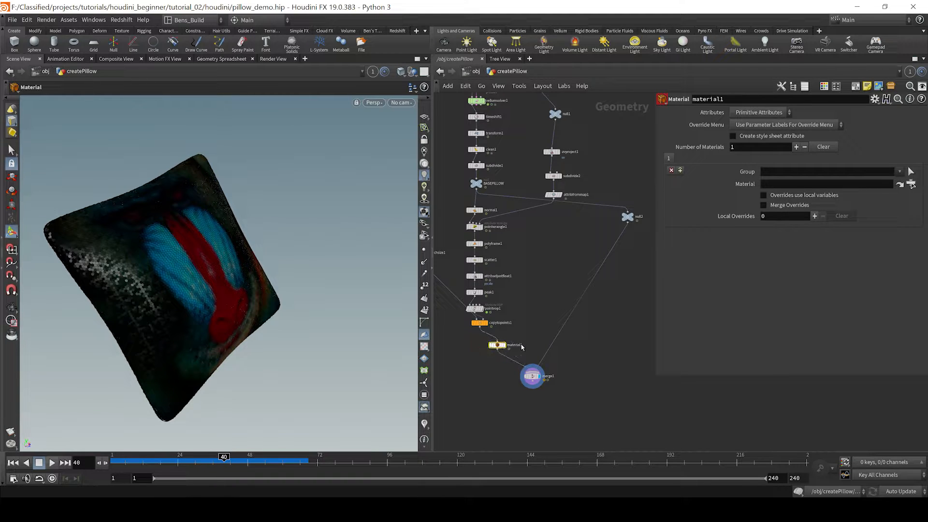
Duplicate the Material node onto the connection between null2 and merge1.
alt+drag(502, 349, 559, 338)
mouse_move(591, 351)
middle_down()
mouse_move(555, 385)
mouse_move(581, 337)
mouse_move(627, 306)
mouse_move(578, 357)
middle_up()
scroll(587, 329, up, 3)
scroll(597, 318, down, 2)
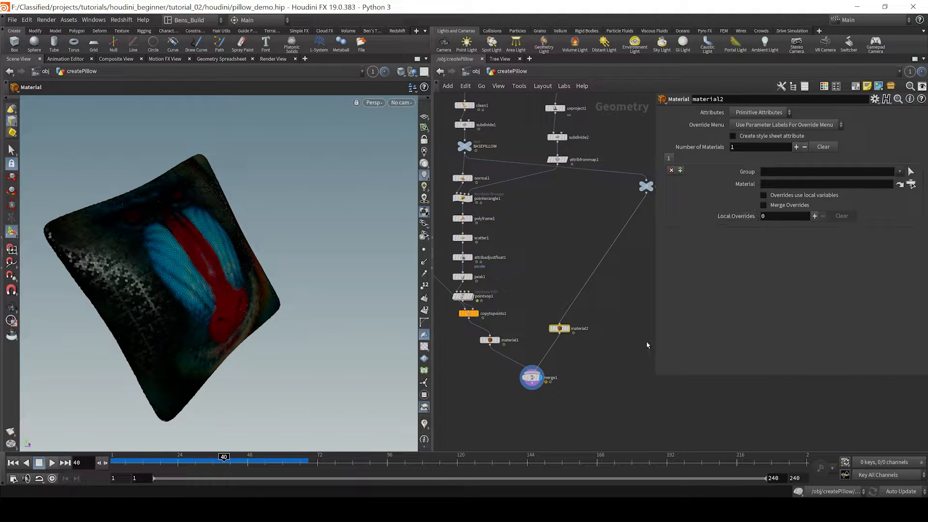
Add a Material Network node beside merge1.
key(Tab)
text(mat)
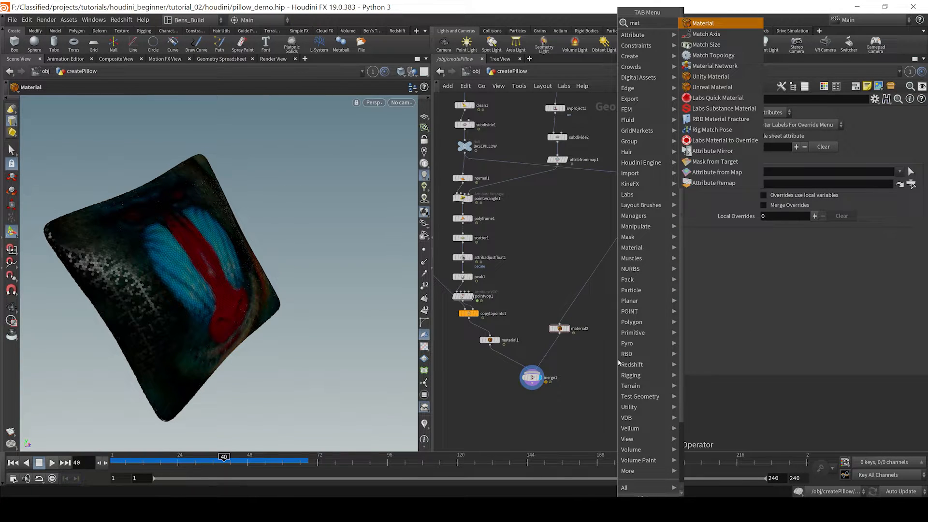
text(ne)
key(Return)
click(623, 361)
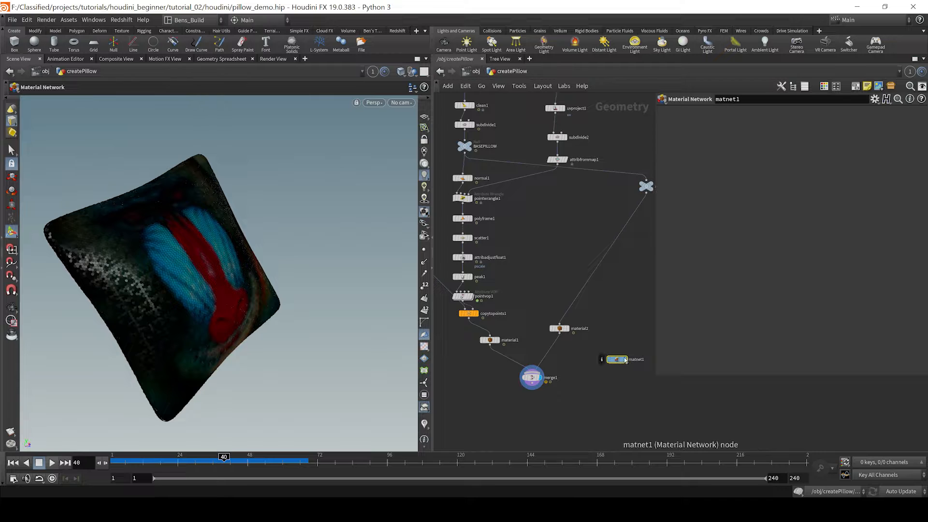
Add a Principled Shader inside matnet1 and duplicate it beside the original.
double_click(623, 359)
key(Tab)
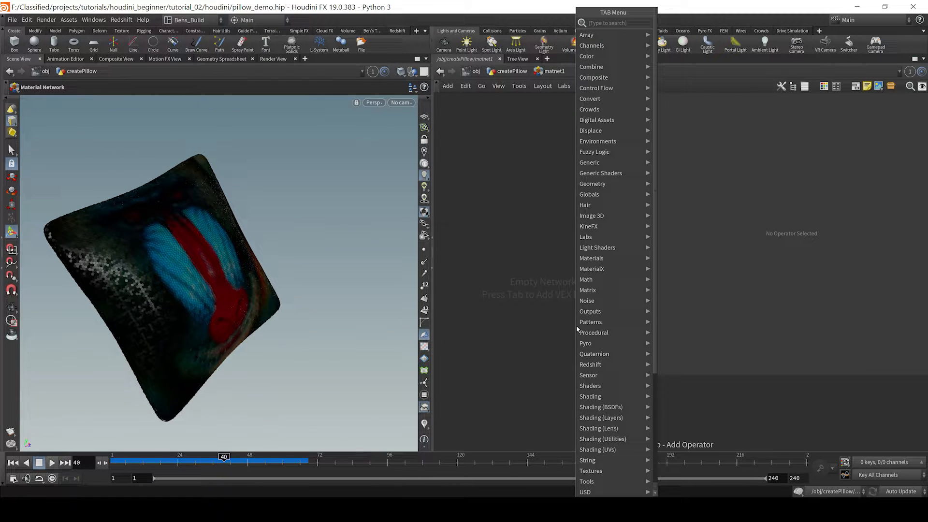
text(prin)
key(Down)
key(Return)
click(577, 329)
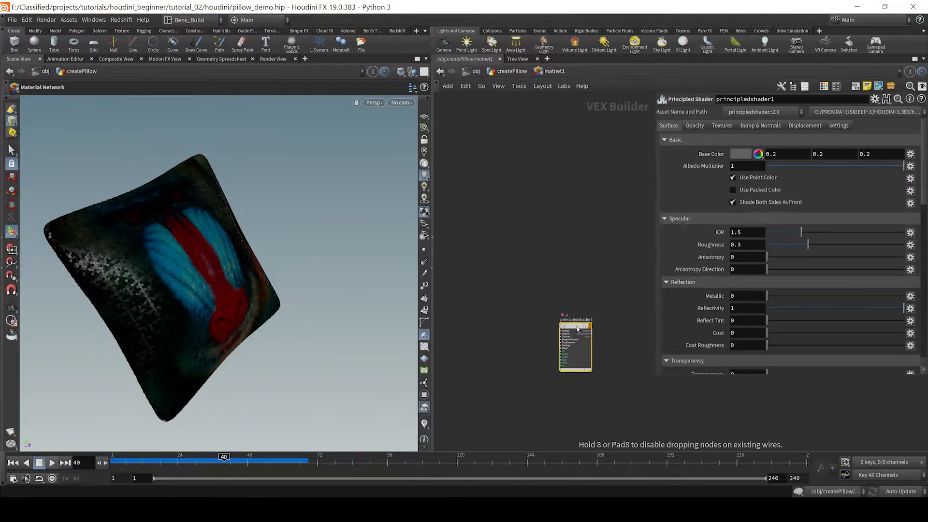
drag(576, 329, 536, 330)
Rename the duplicated Principled Shader as pillow and the original one as sequin.
double_click(537, 324)
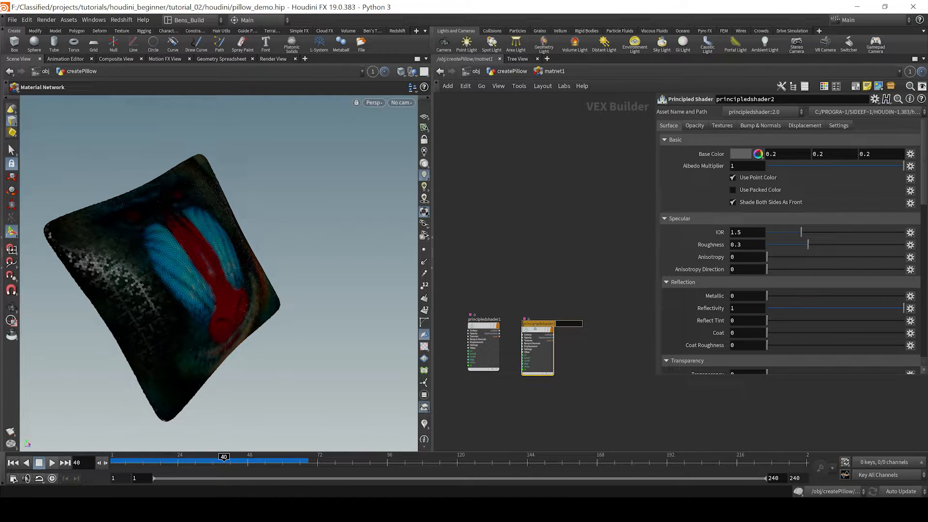
text(pillow)
key(Return)
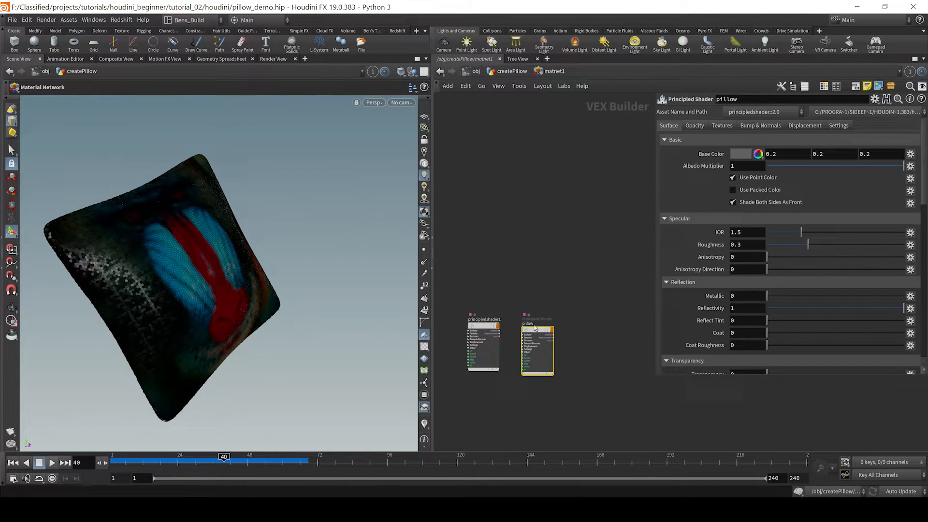
double_click(484, 319)
text(se)
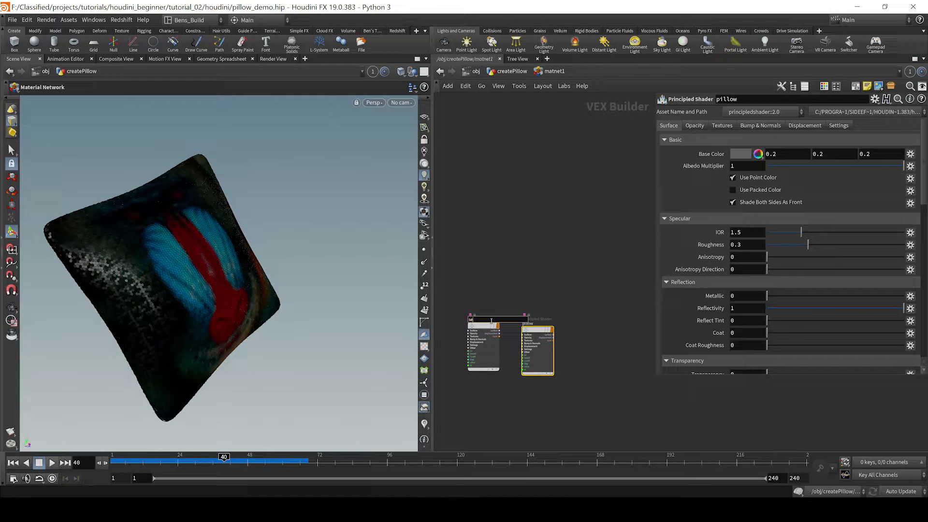
text(quin)
key(Return)
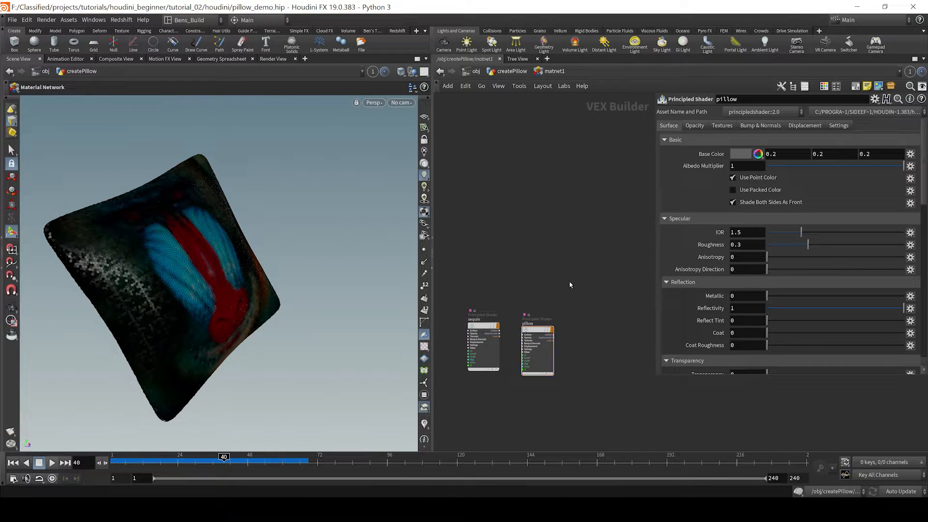
Set Quickmark 2 on the framed shader network, try jumping between it and createPillow, and return to createPillow with material1 selected.
key(h)
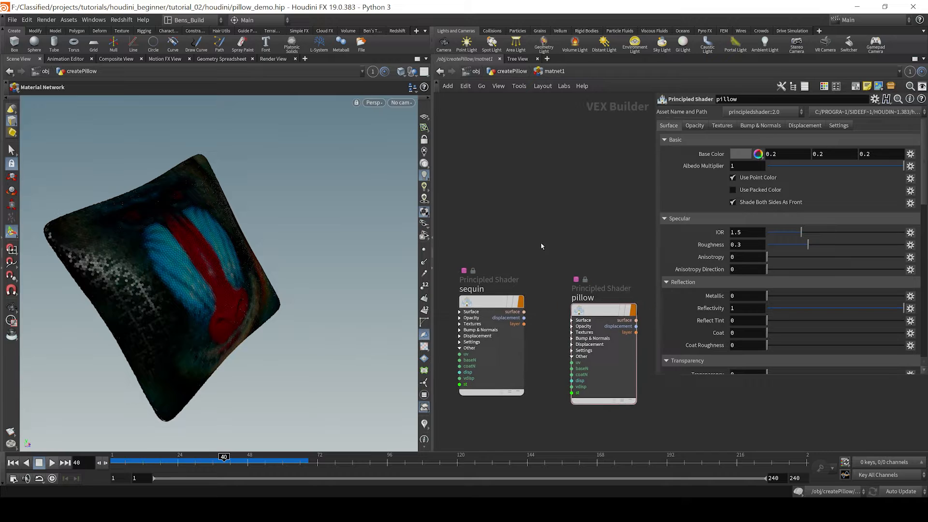
key(ctrl+2)
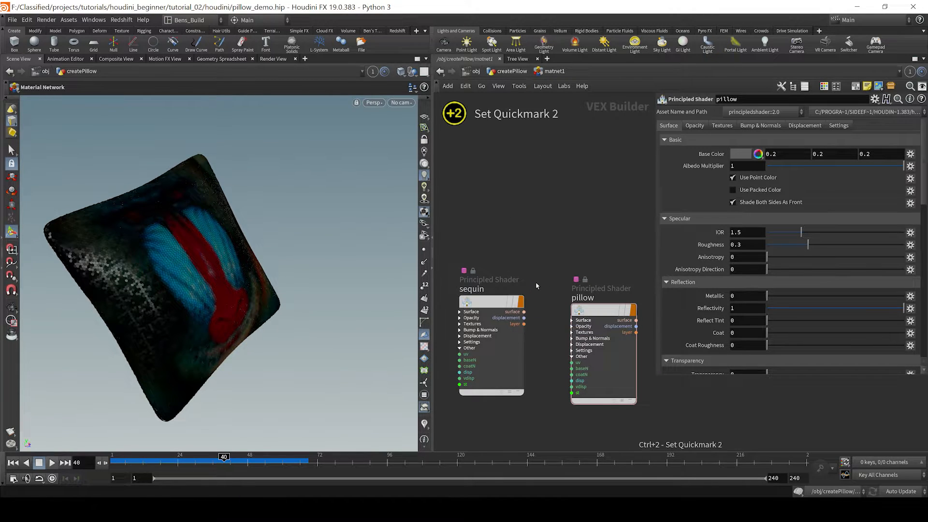
key(1)
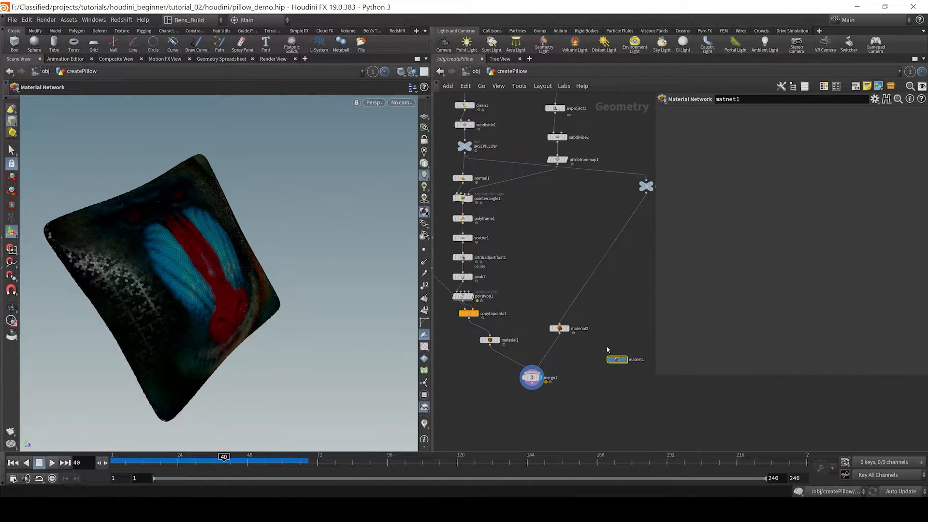
click(491, 340)
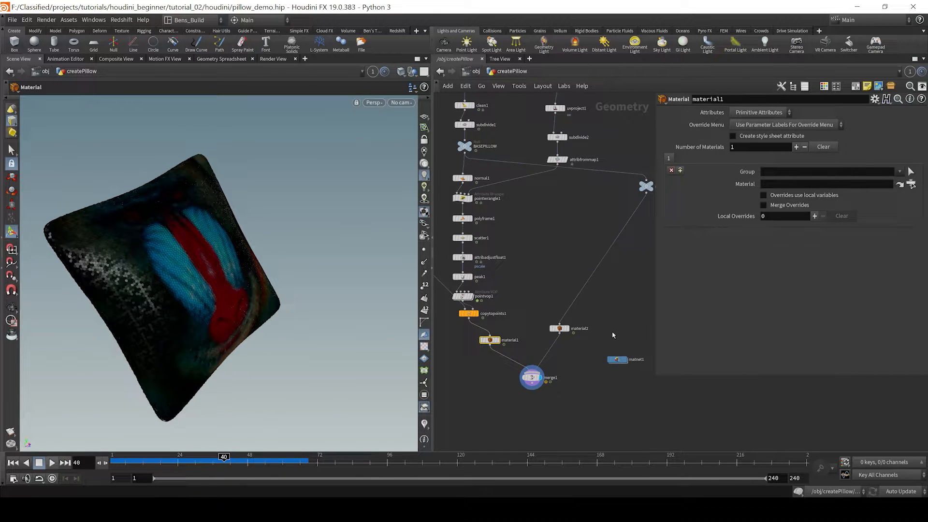
key(2)
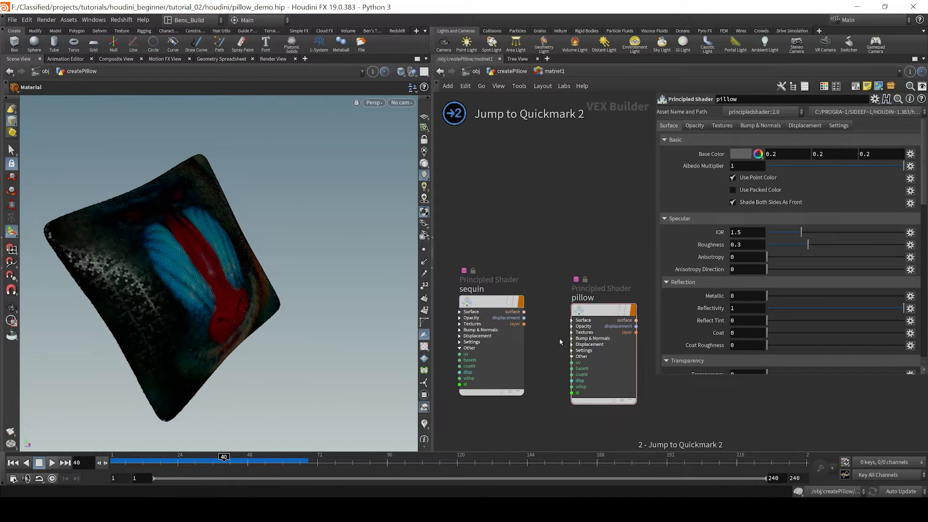
click(503, 73)
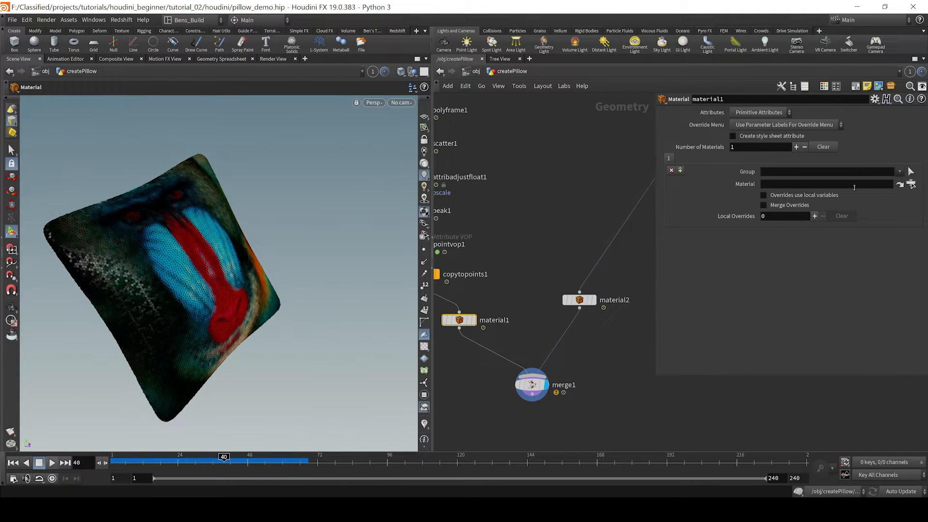
Set the Material path of material1 to ../matnet1/sequin/.
click(830, 186)
text(../)
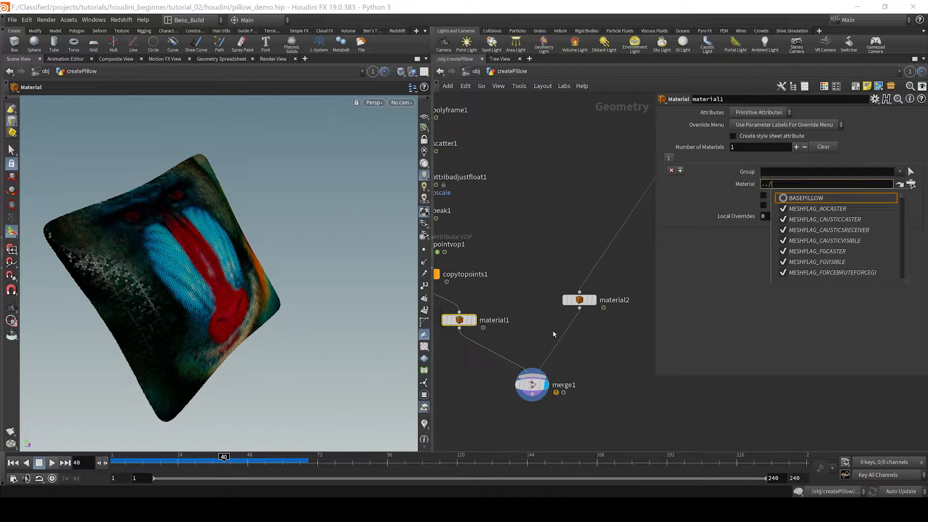
click(511, 308)
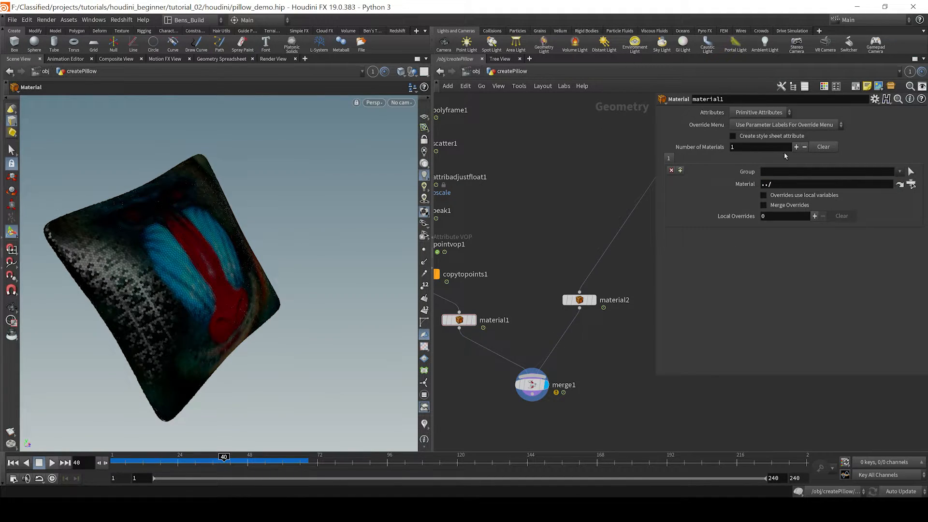
click(777, 184)
click(776, 183)
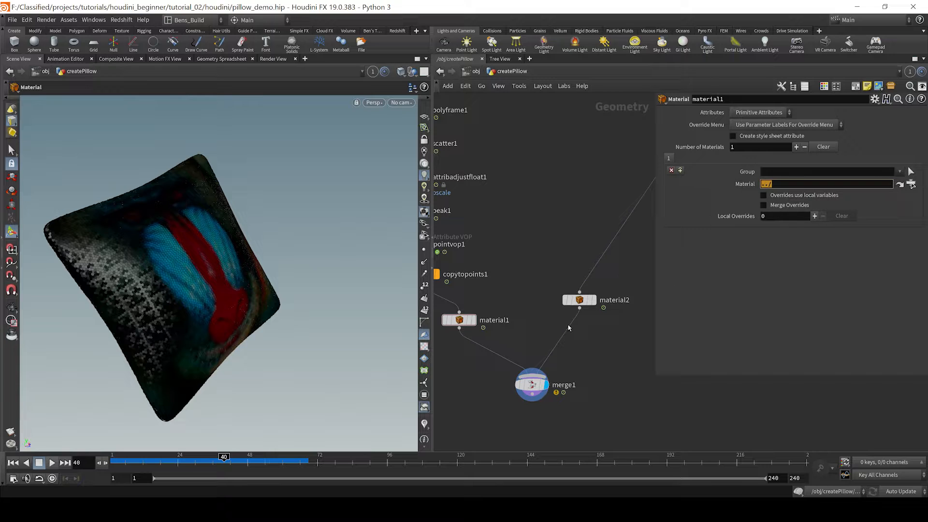
scroll(541, 334, down, 2)
scroll(527, 346, down, 3)
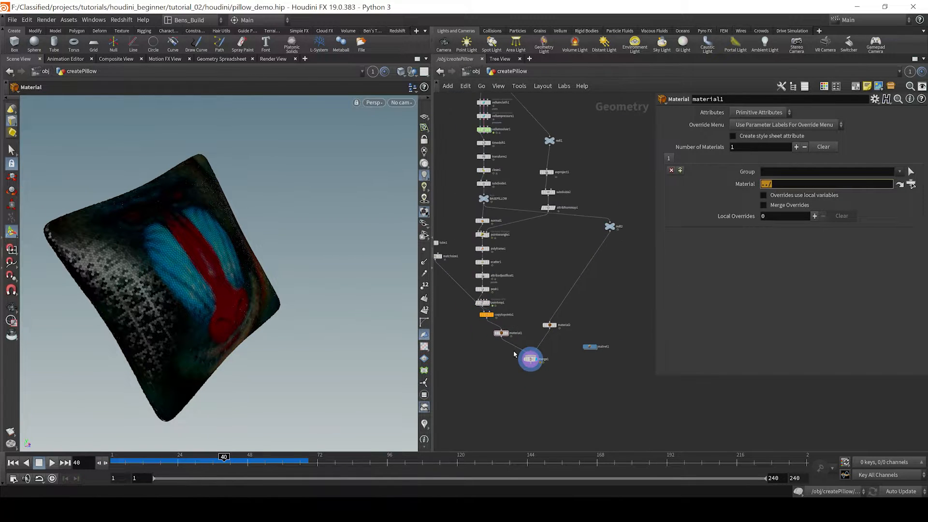
click(829, 183)
text(mat)
key(Down)
key(Down)
key(Down)
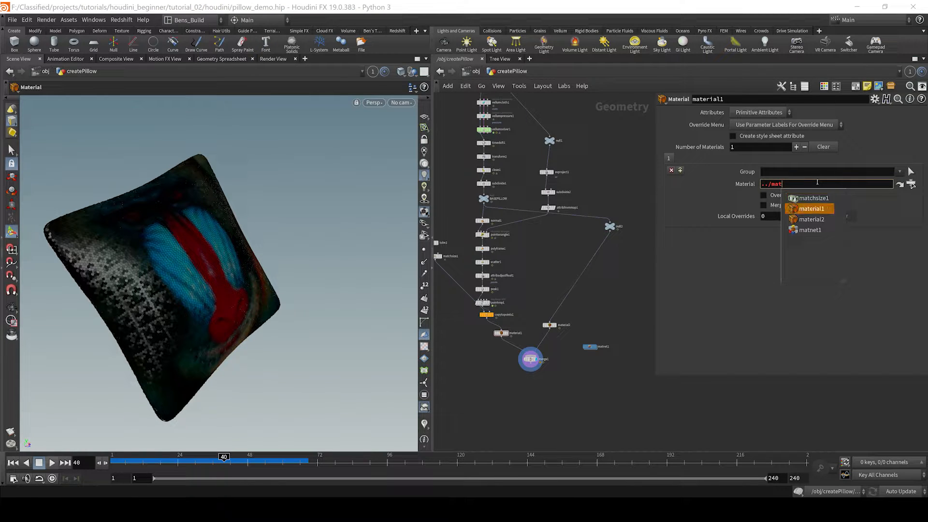
key(Return)
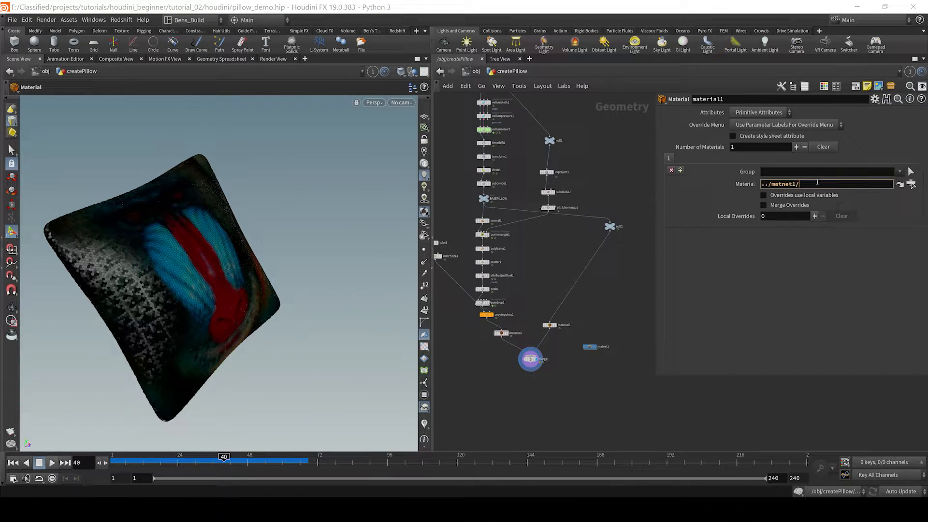
text(sequin/)
key(Down)
key(Return)
click(586, 374)
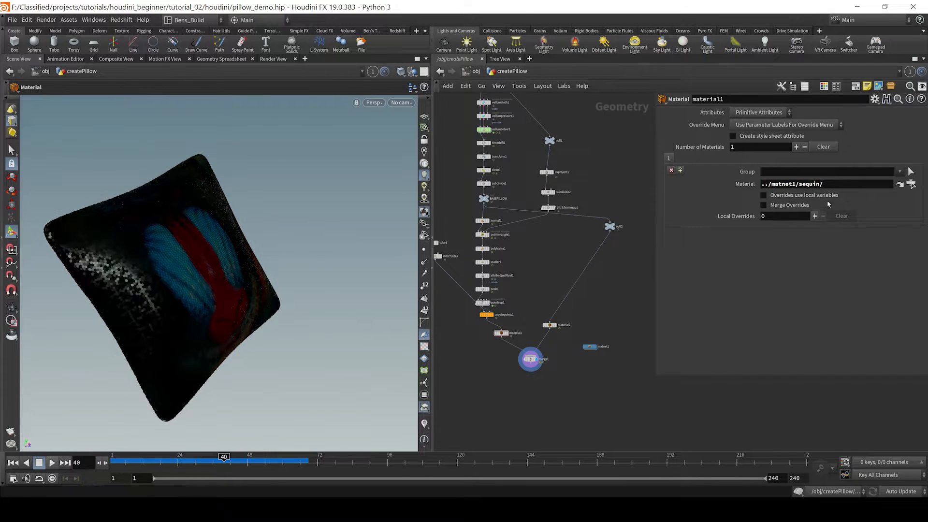
Copy material1's shader path into the Material parameter of material2 and change it to ../matnet1/pillow/.
drag(829, 184, 644, 156)
key(ctrl+c)
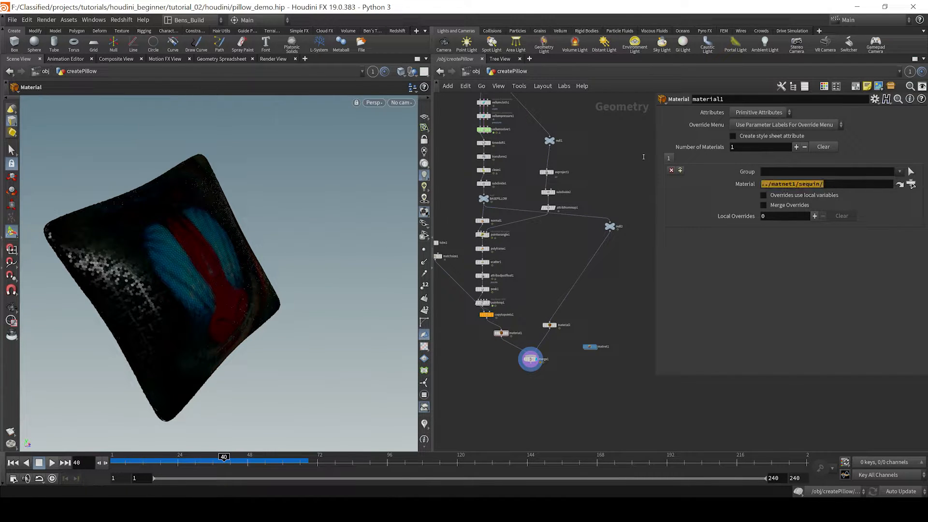
click(550, 325)
click(772, 185)
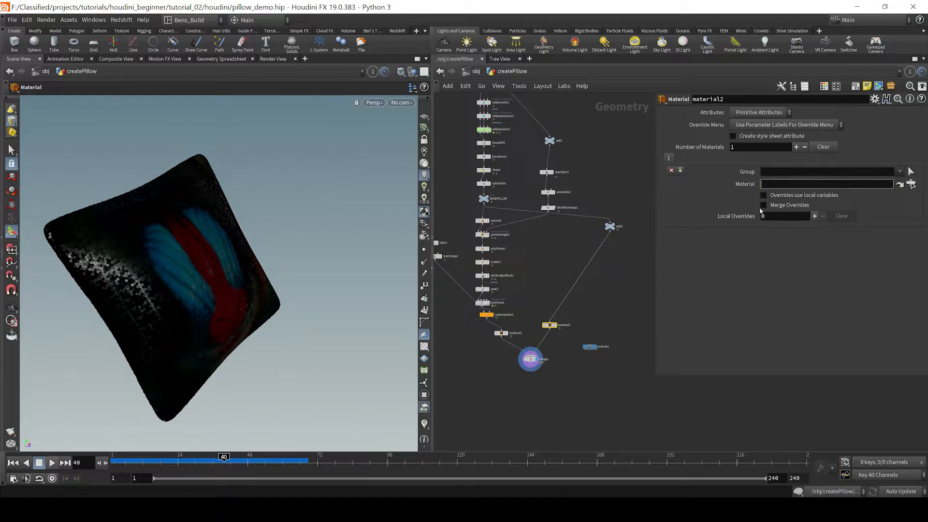
key(ctrl+v)
key(BackSpace)
key(BackSpace)
key(BackSpace)
key(BackSpace)
key(BackSpace)
key(BackSpace)
key(BackSpace)
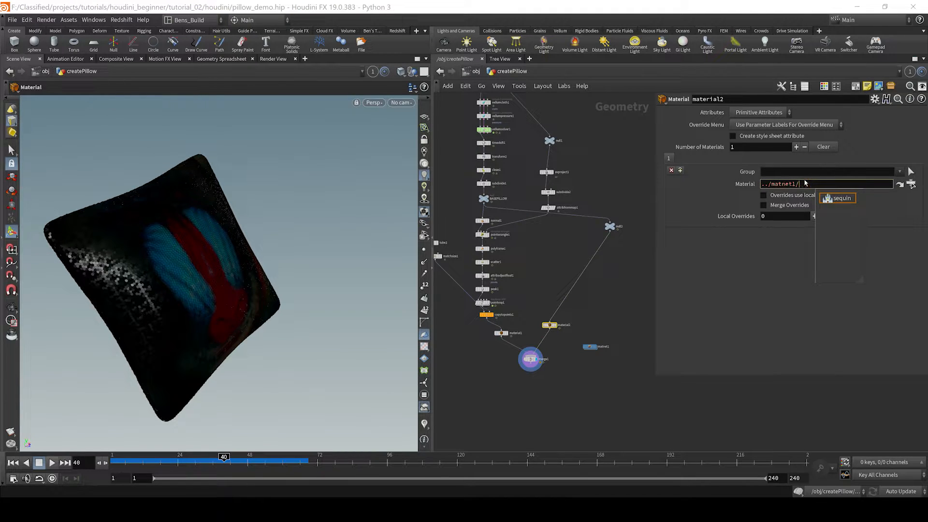
text(p)
key(Tab)
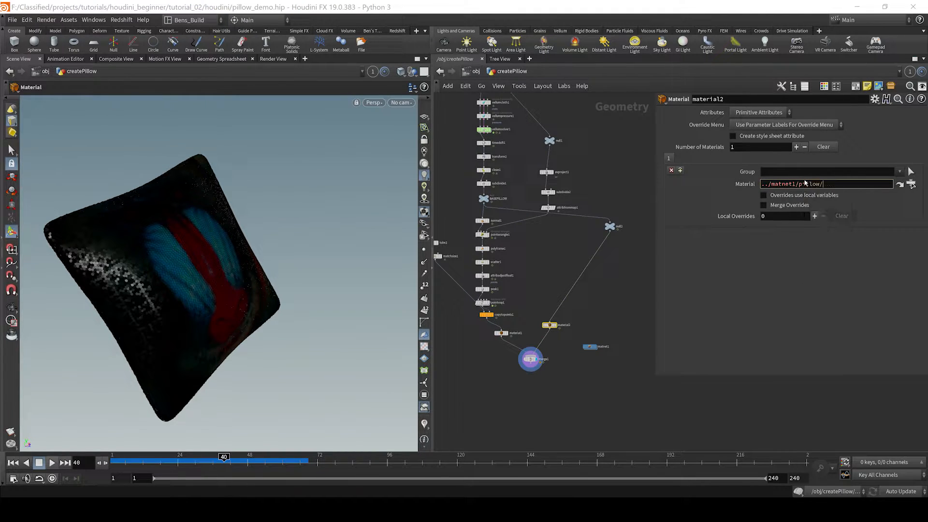
key(Return)
Add a Null node fed by merge1, display its result, and rename it OUT.
scroll(551, 375, up, 3)
key(Tab)
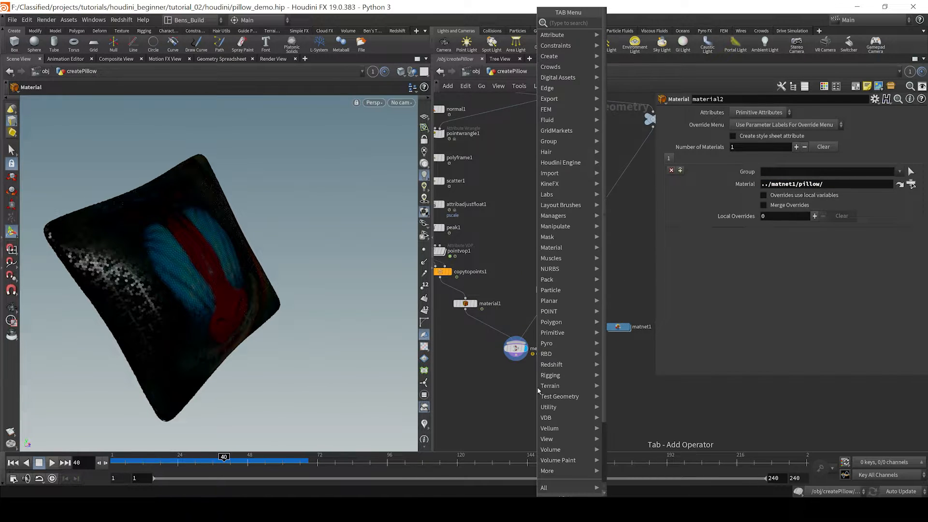
text(null)
key(Return)
click(537, 387)
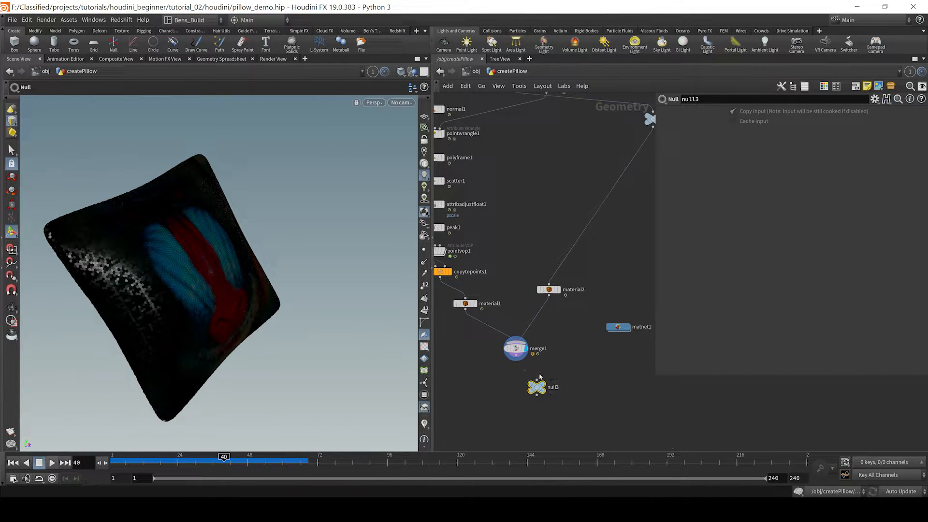
drag(517, 361, 537, 381)
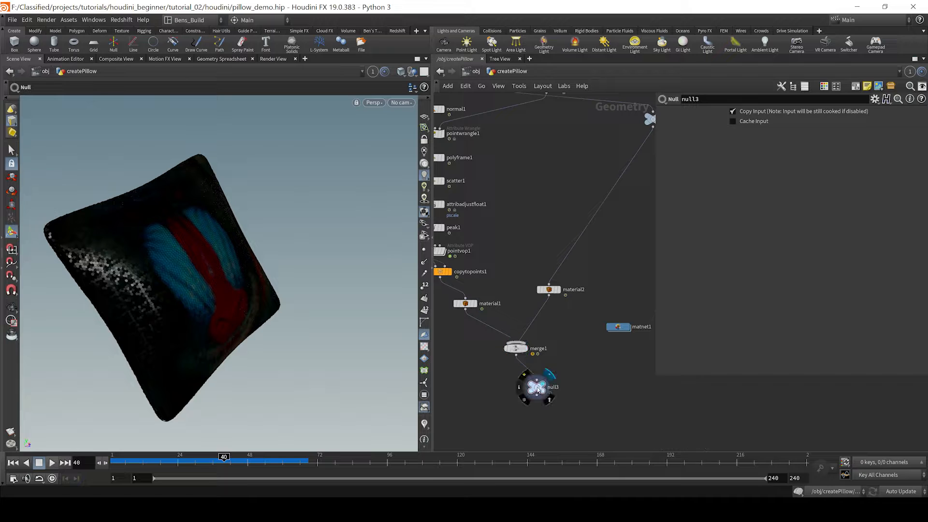
double_click(552, 387)
key(Return)
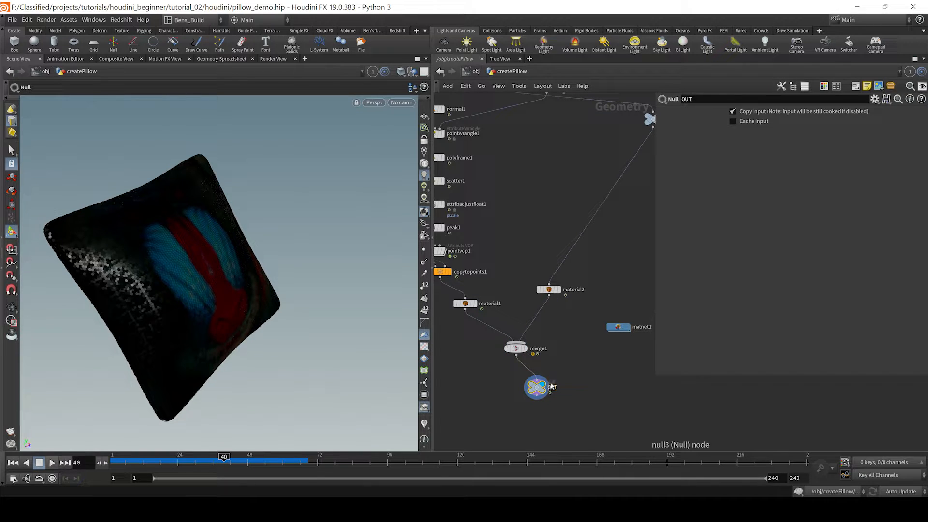
Hide createPillow at the object level and add a Geometry object named RENDER_PILLOW.
key(u)
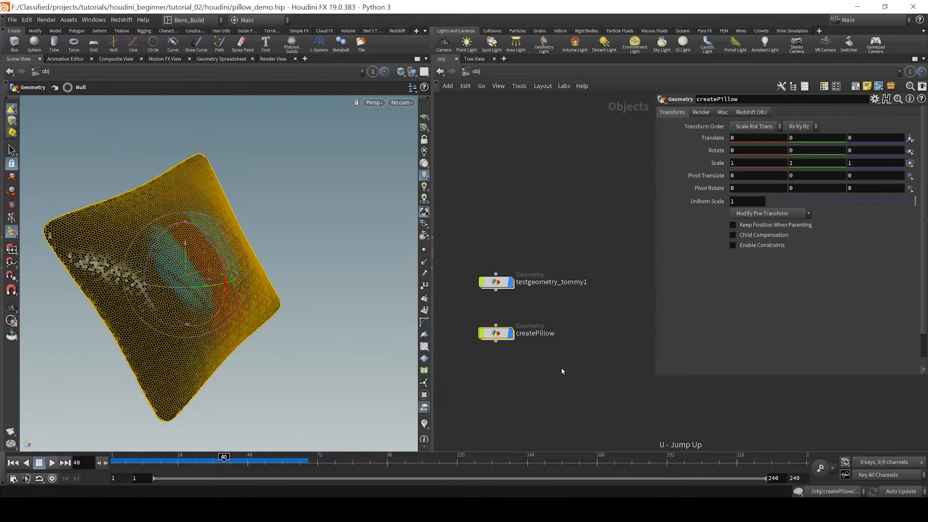
click(511, 334)
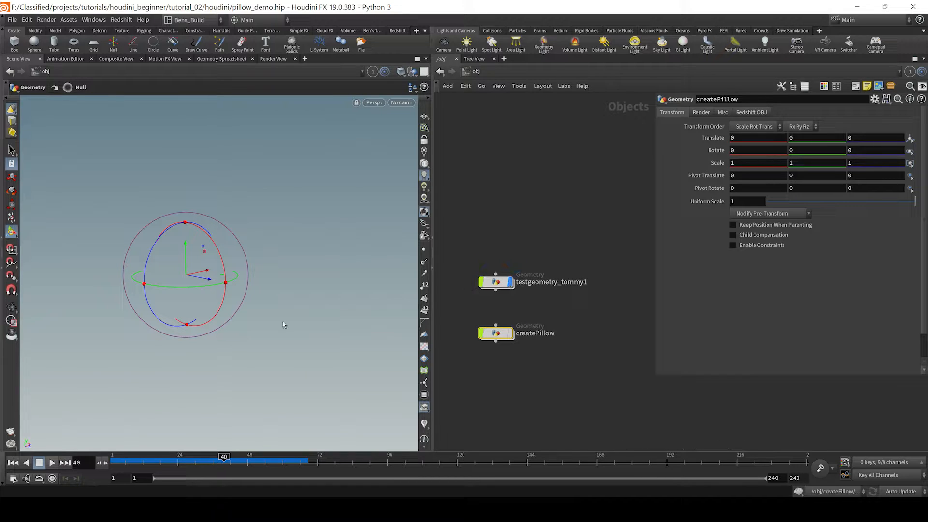
key(Tab)
text(geo)
key(Return)
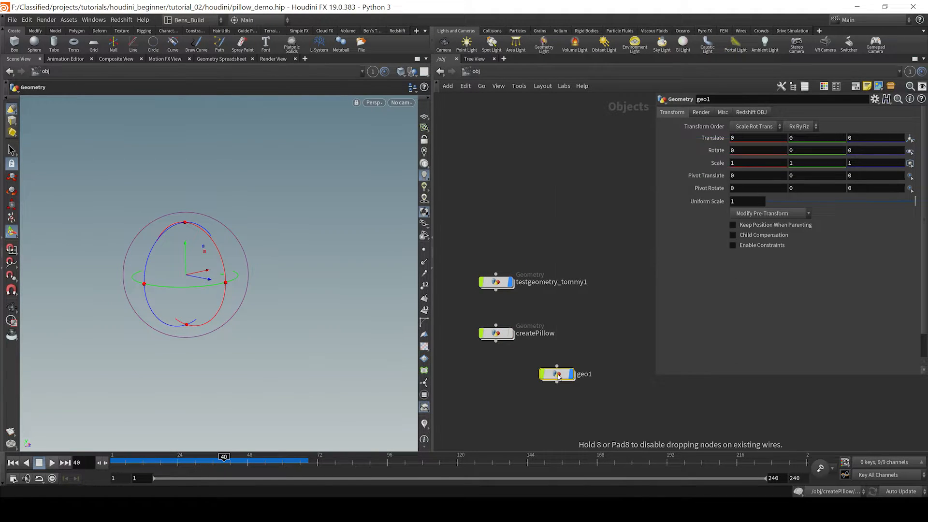
click(558, 375)
double_click(580, 376)
text(REND)
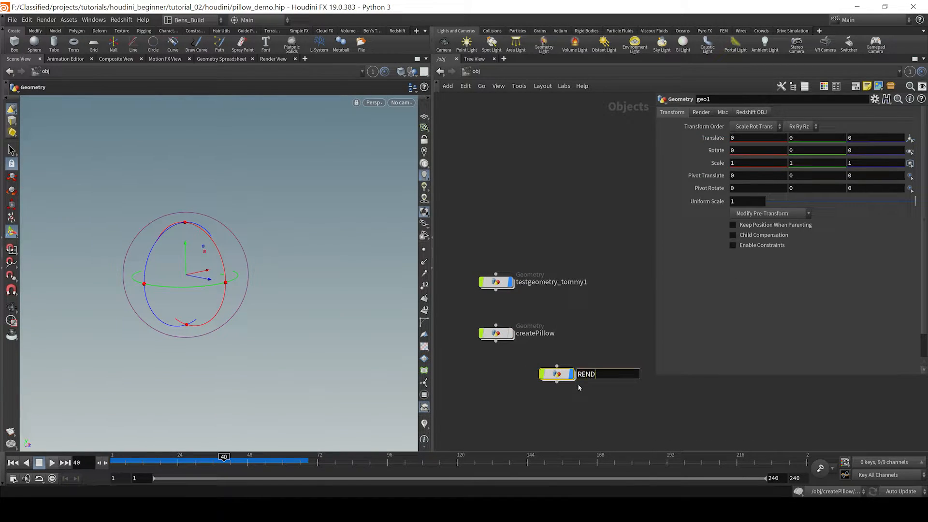
text(ER_PILLOW)
key(Return)
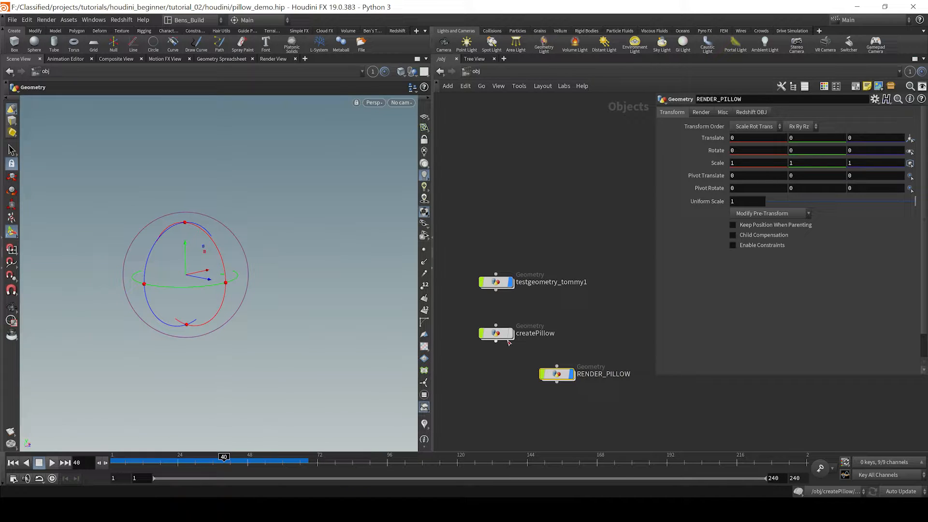
Add an Object Merge node inside RENDER_PILLOW.
double_click(557, 374)
key(Tab)
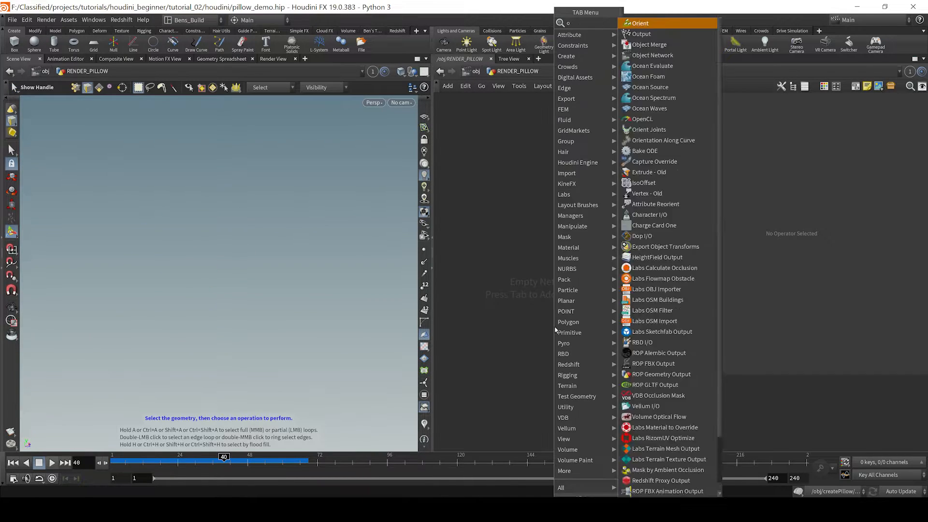
text(object merge)
key(Return)
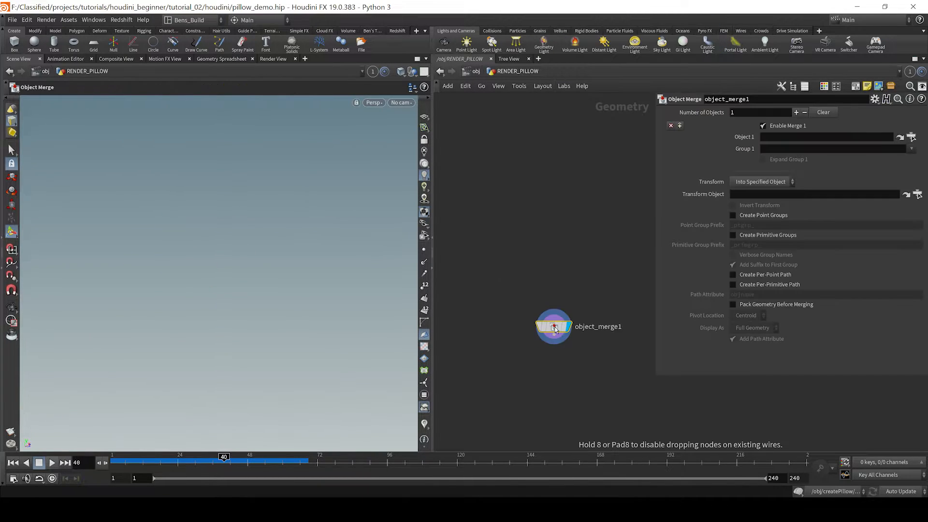
Set Object 1 of object_merge1 to ../../createPillow/OUT.
click(792, 141)
text(../..)
key(BackSpace)
key(BackSpace)
text(cre)
key(BackSpace)
key(BackSpace)
key(BackSpace)
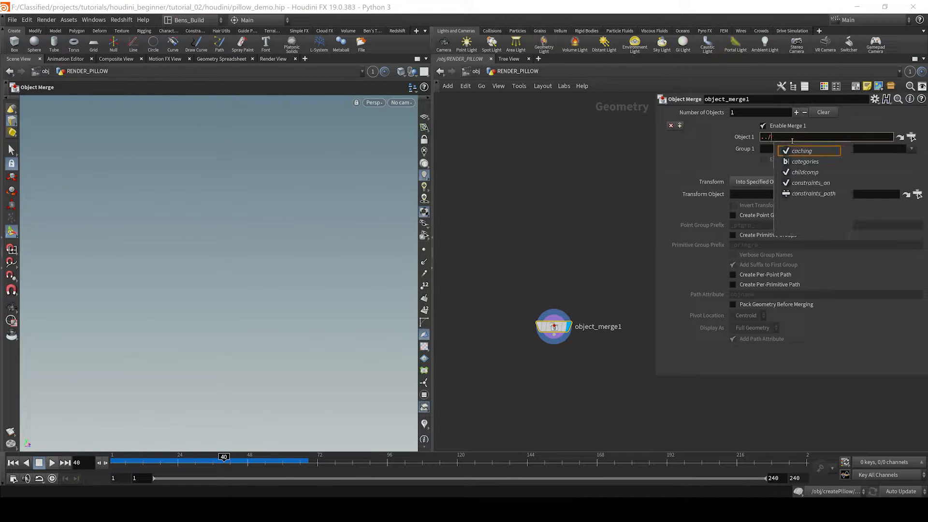
text(../cre)
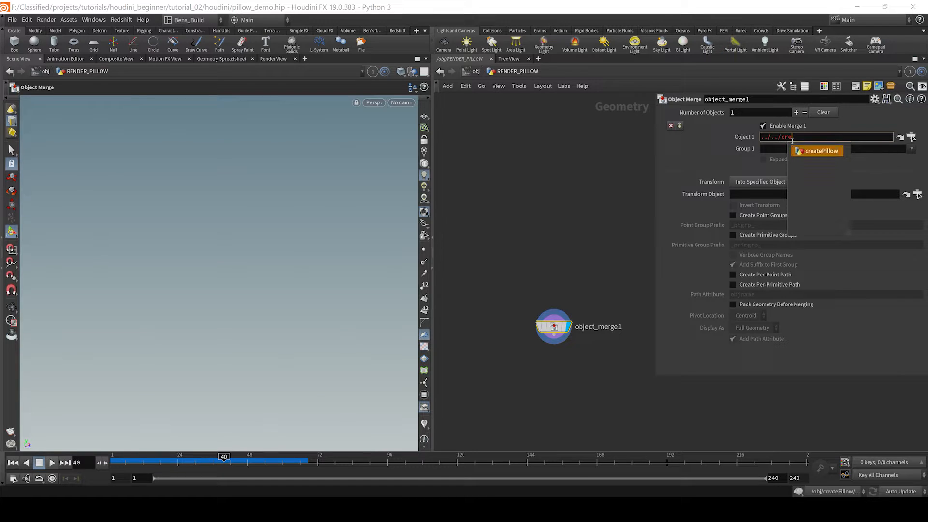
key(Tab)
text(OUT)
key(Return)
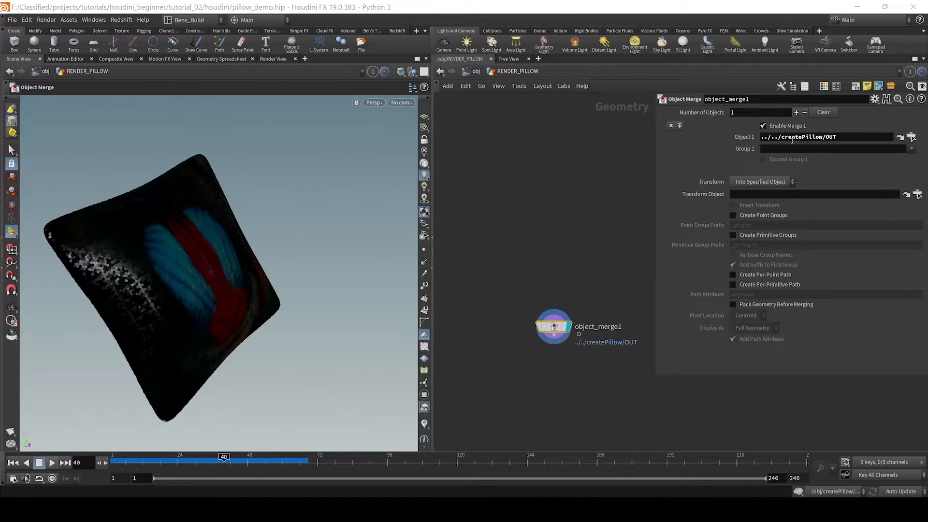
middle_click(577, 330)
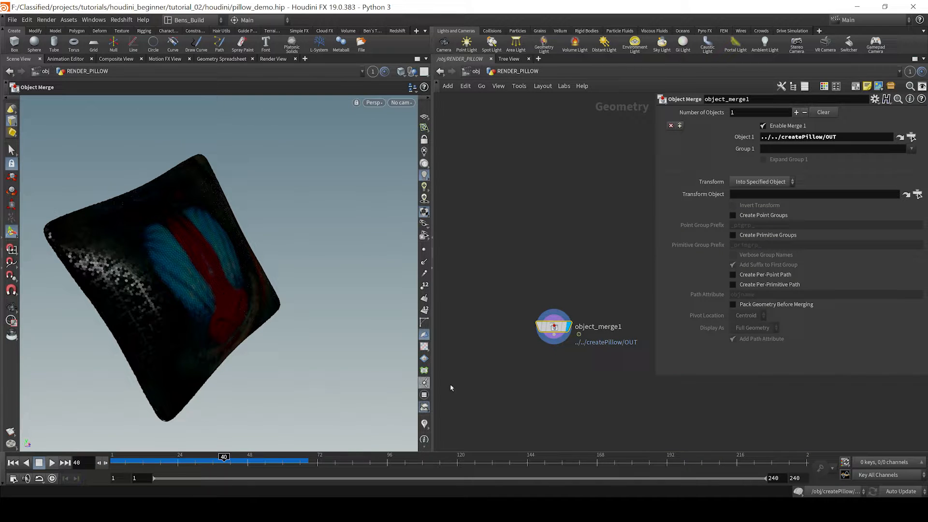
At the object level, create a camera from a view framed on RENDER_PILLOW, pull it back around the pillow and unlock it from the view.
key(u)
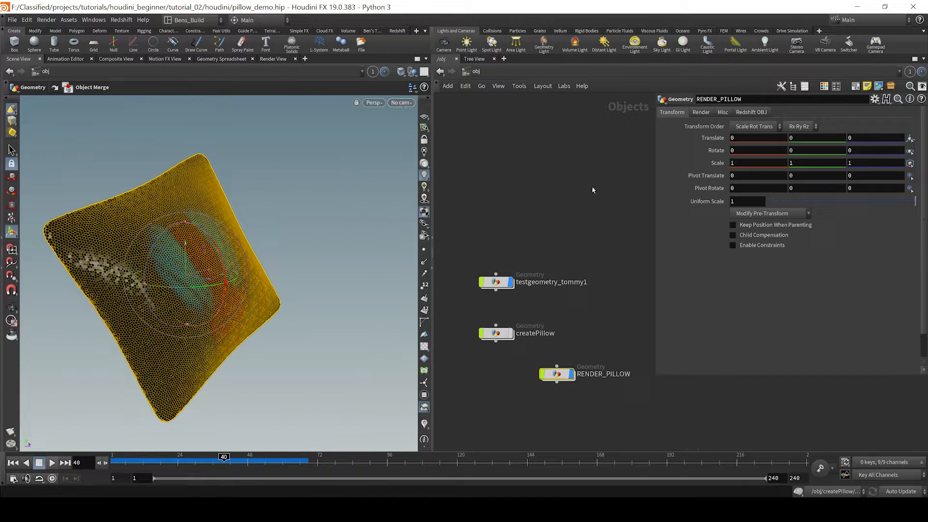
key(Escape)
key(r)
alt+drag(314, 320, 317, 348)
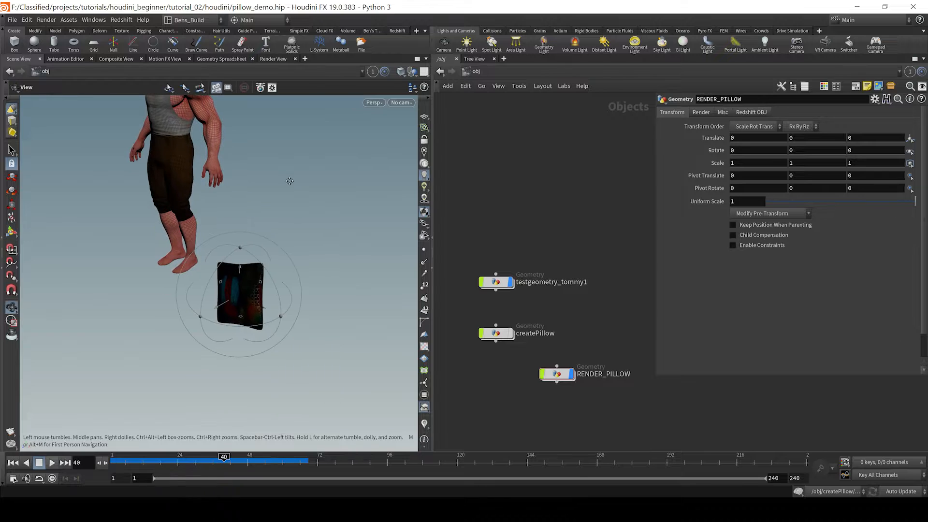
drag(608, 356, 540, 402)
key(space+g)
mouse_move(274, 311)
alt+mouse_down()
mouse_move(253, 290)
mouse_move(291, 305)
mouse_move(266, 250)
mouse_move(258, 287)
mouse_move(271, 300)
alt+mouse_up()
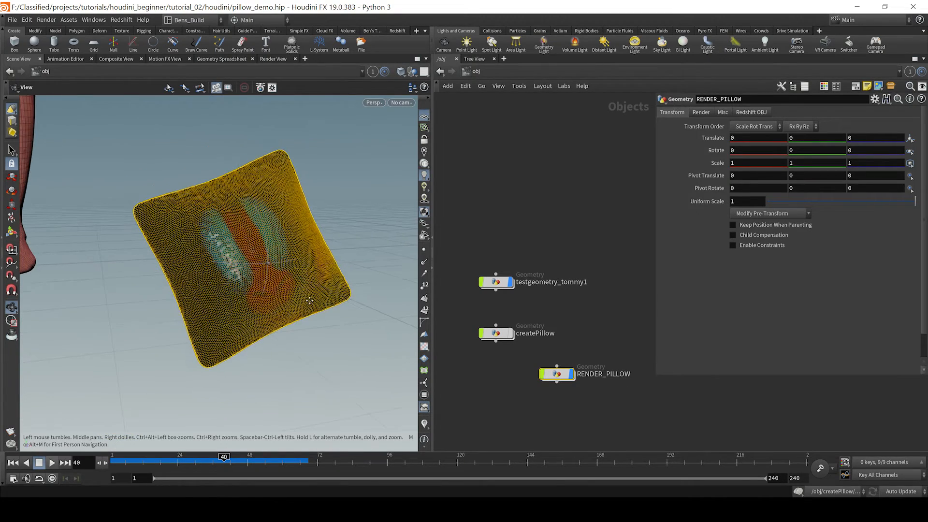
click(444, 43)
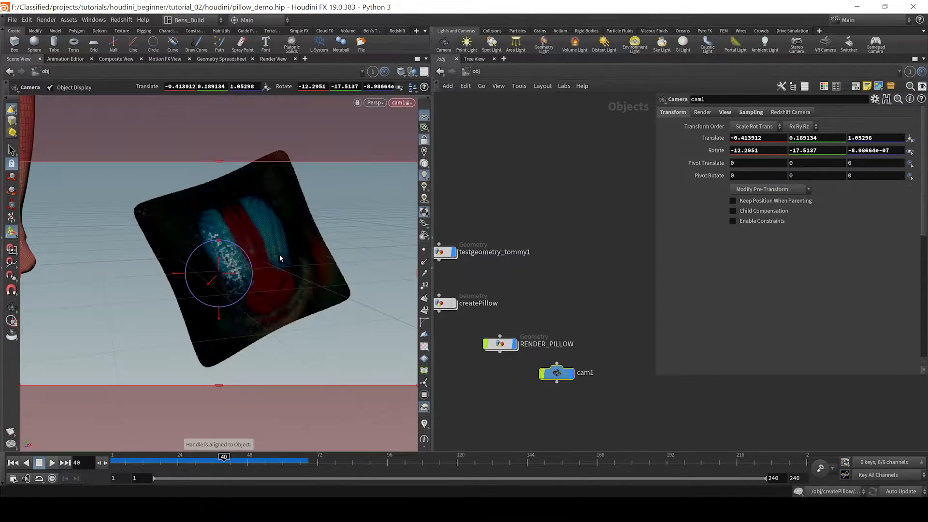
drag(313, 255, 288, 273)
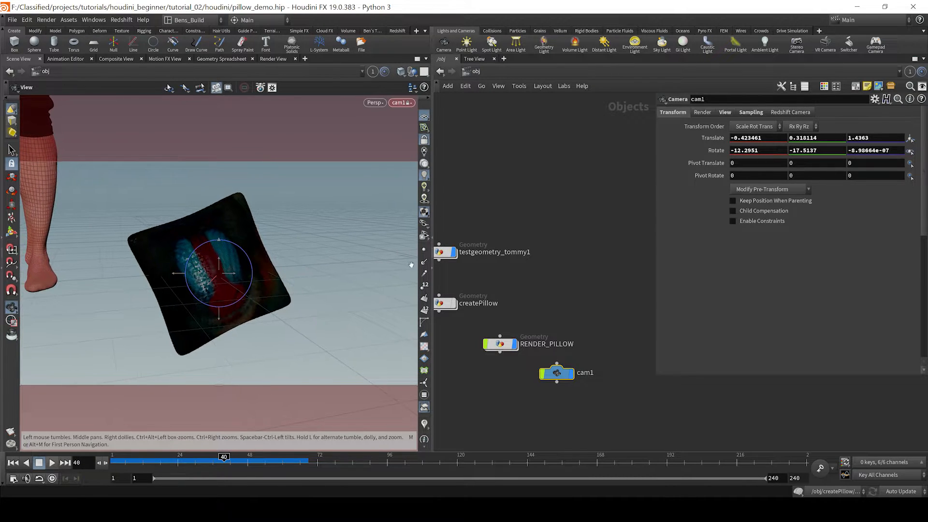
click(424, 140)
Line up the RENDER_PILLOW and cam1 nodes in a column beneath createPillow and save the scene.
scroll(580, 285, down, 3)
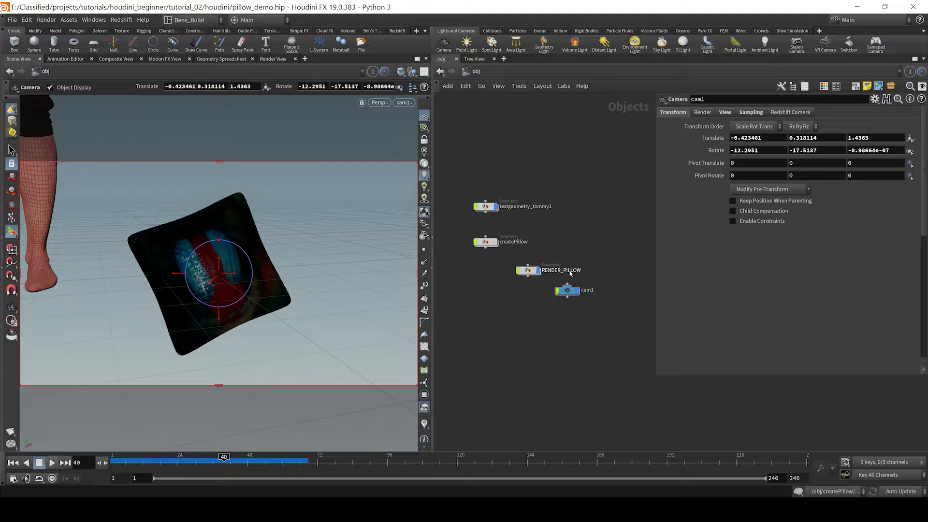
shift+click(525, 271)
key(l)
drag(531, 274, 488, 287)
click(554, 340)
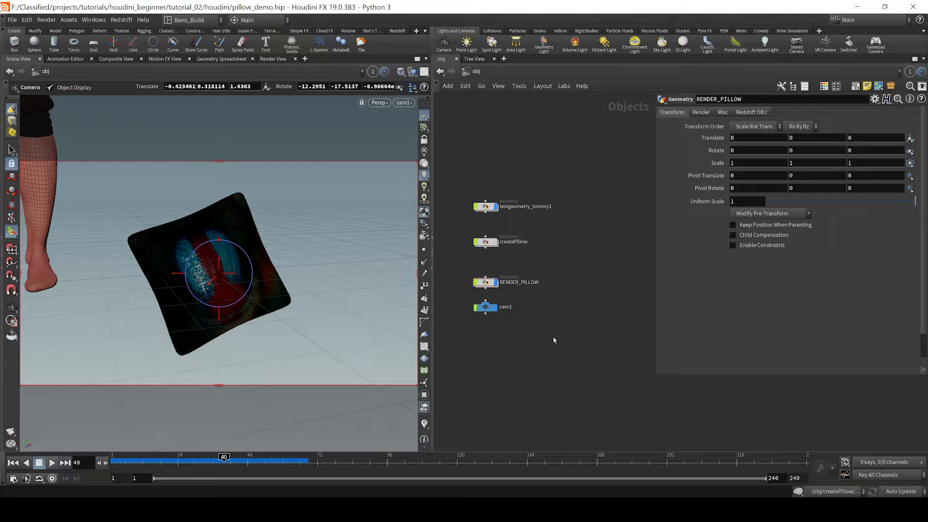
middle_drag(546, 353, 564, 359)
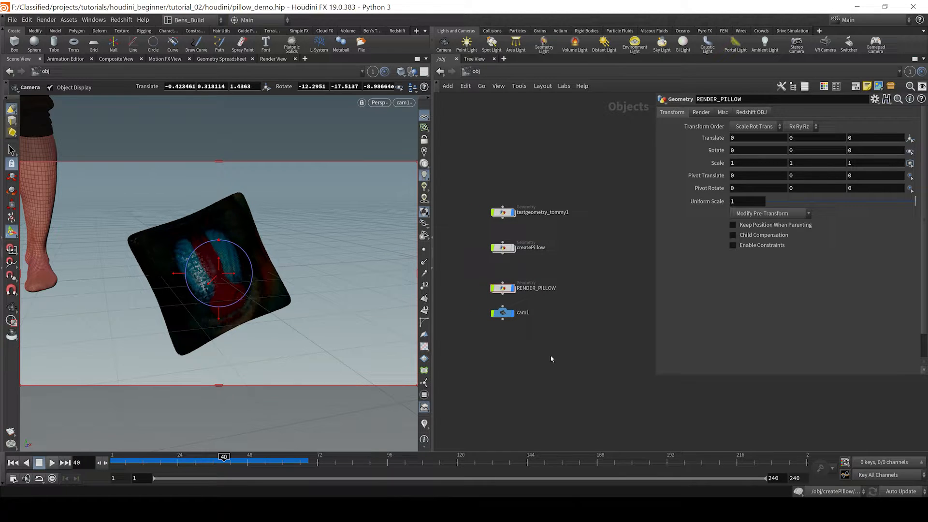
key(ctrl+s)
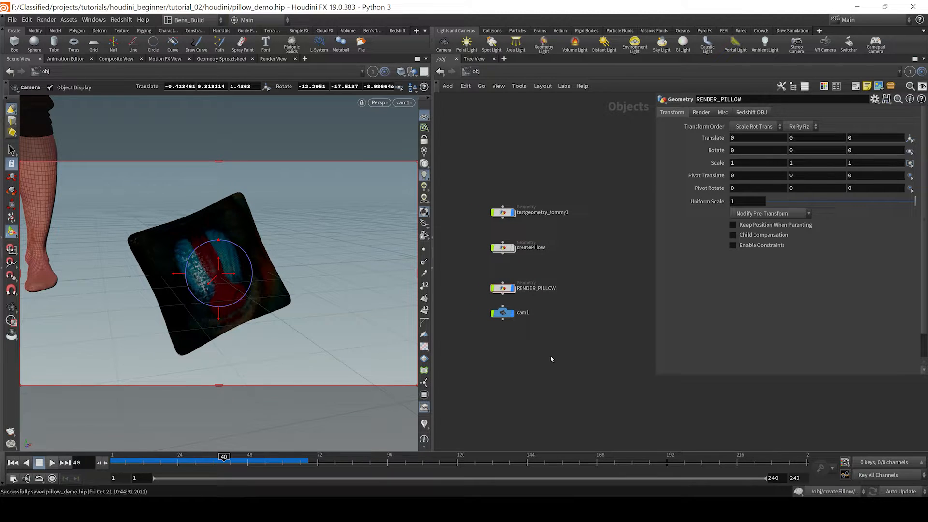
Add a Mantra render node in the out network.
click(478, 71)
click(500, 129)
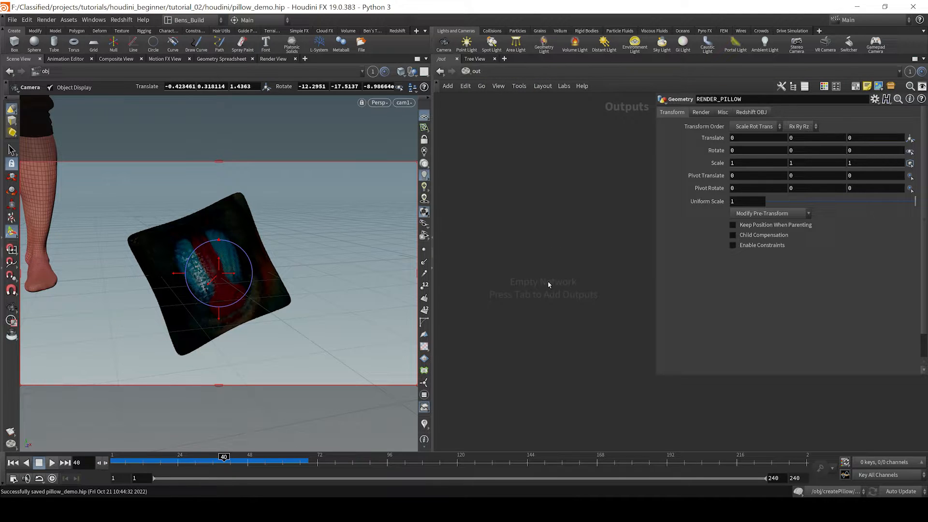
key(Tab)
text(mantra)
key(Return)
click(524, 286)
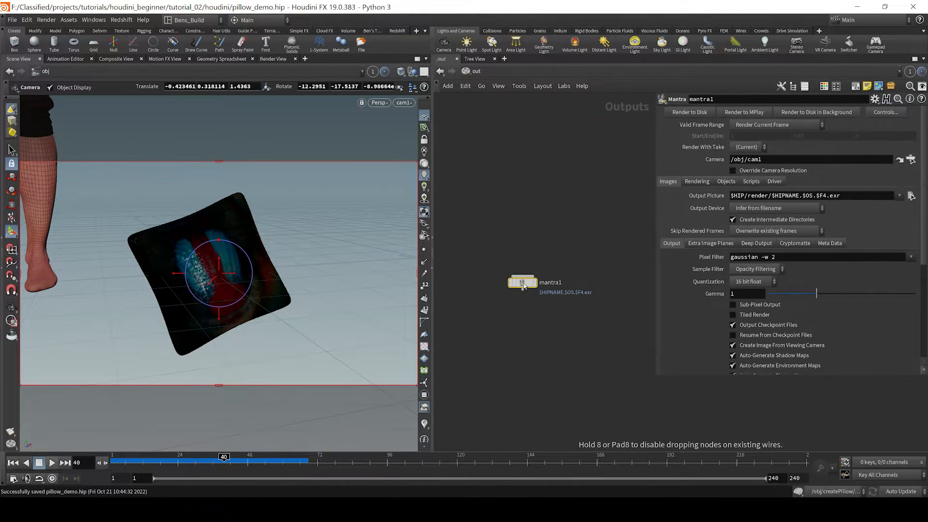
Clear the Candidate Objects of mantra1 and set its Force Objects to RENDER*.
click(735, 183)
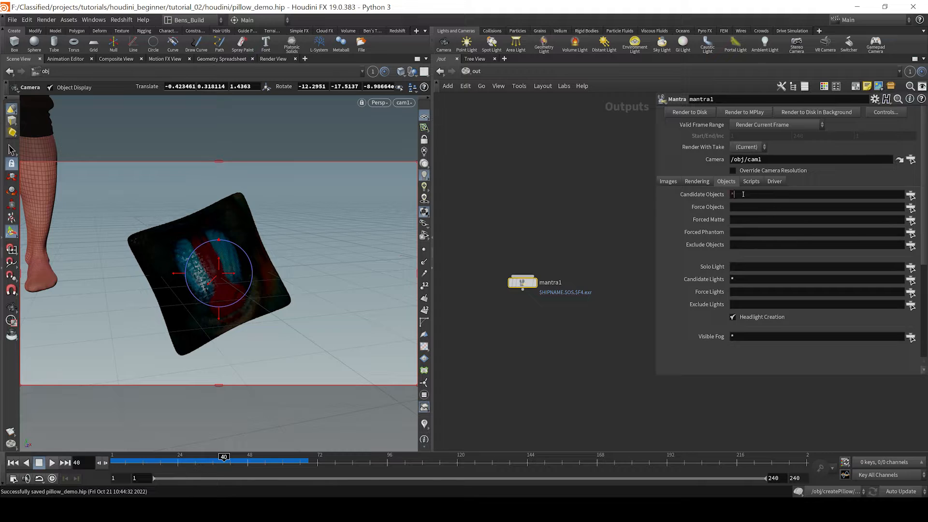
key(Tab)
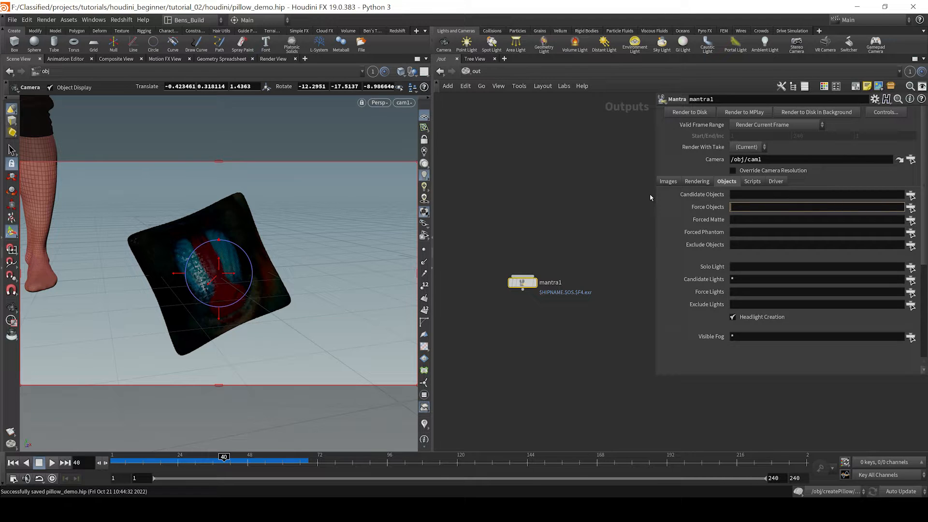
text(RENDER*)
key(Return)
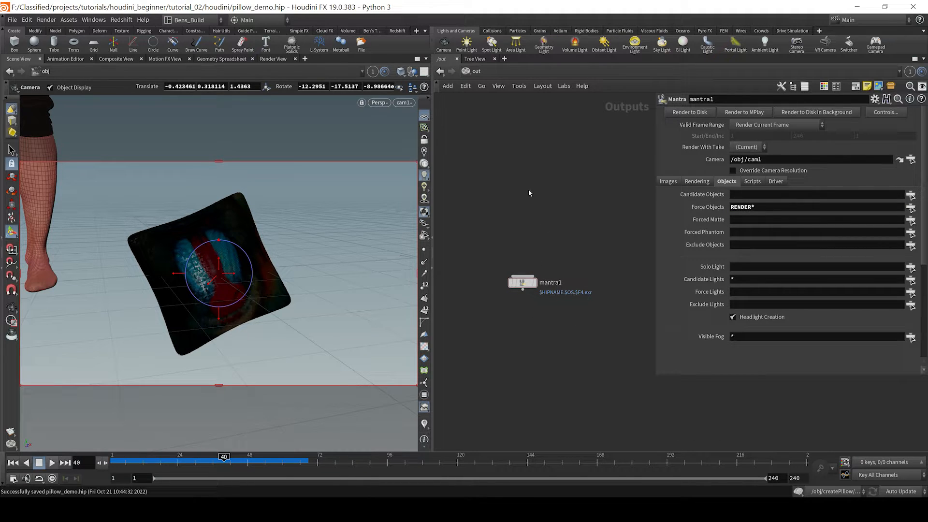
Store the out network as quickmark 3 and the obj network as quickmark 1, and test jumping between them.
key(ctrl+3)
click(509, 92)
click(520, 124)
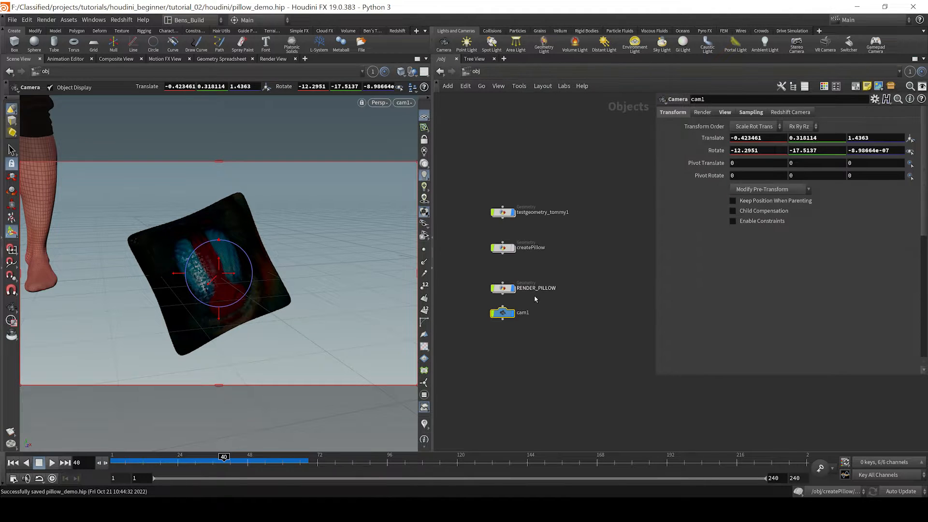
key(ctrl+1)
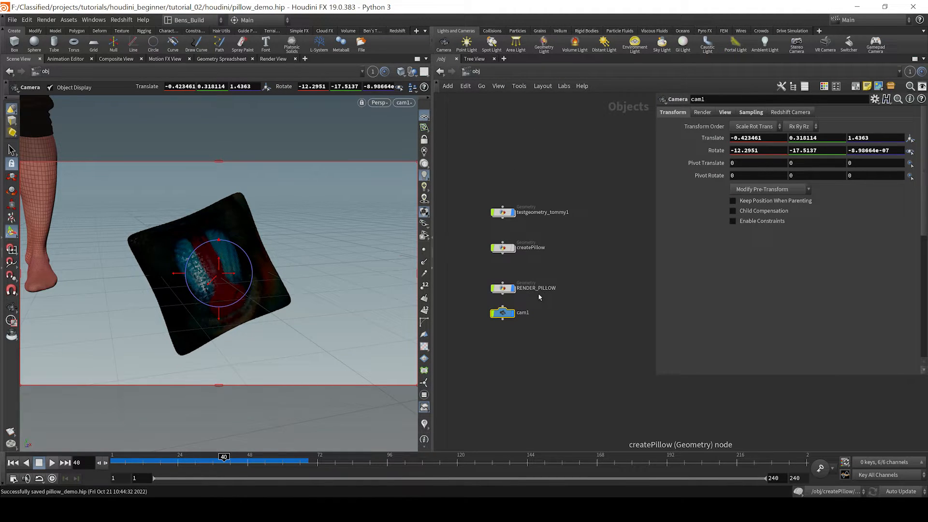
key(1)
key(2)
key(3)
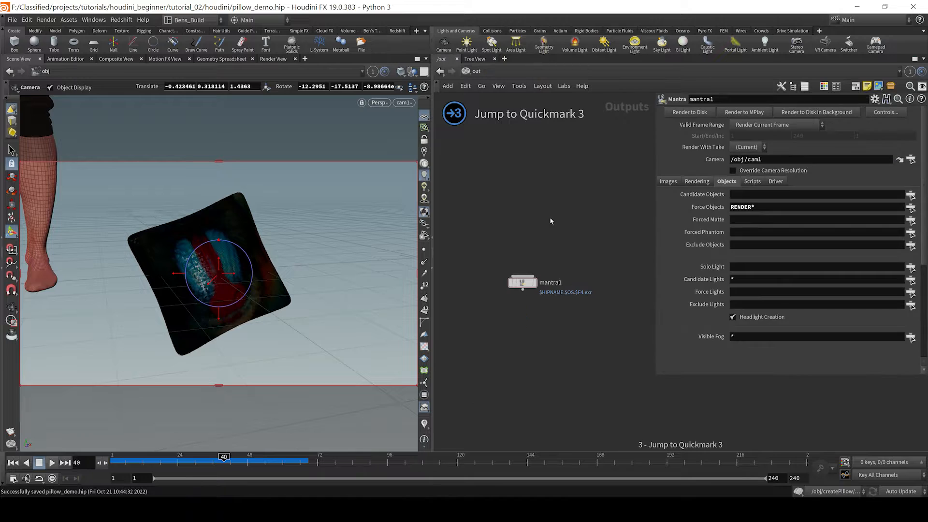
Return to the obj network, add an Environment Light below cam1 and save the scene.
double_click(761, 207)
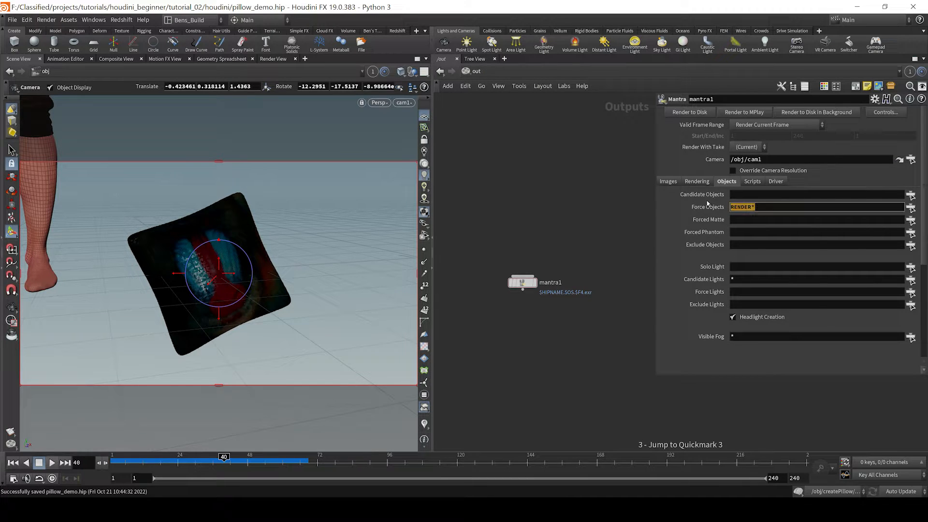
key(1)
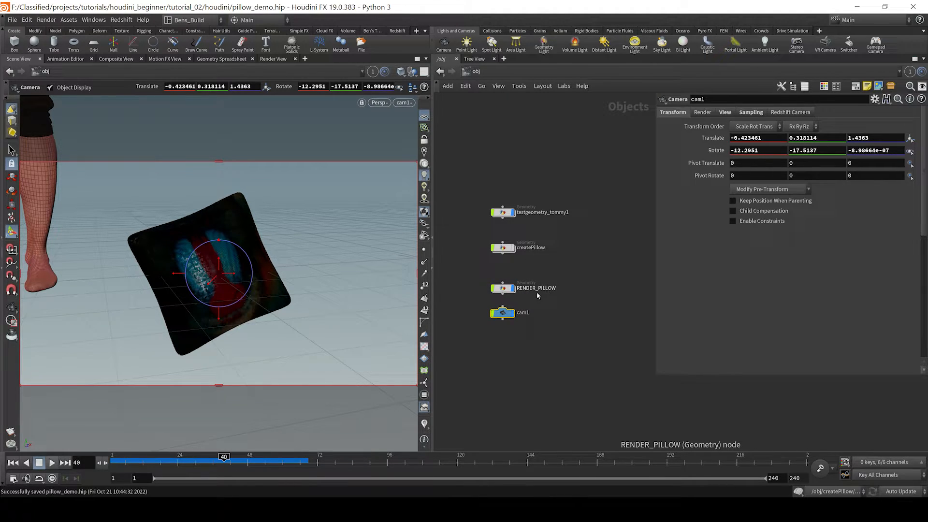
scroll(538, 296, up, 3)
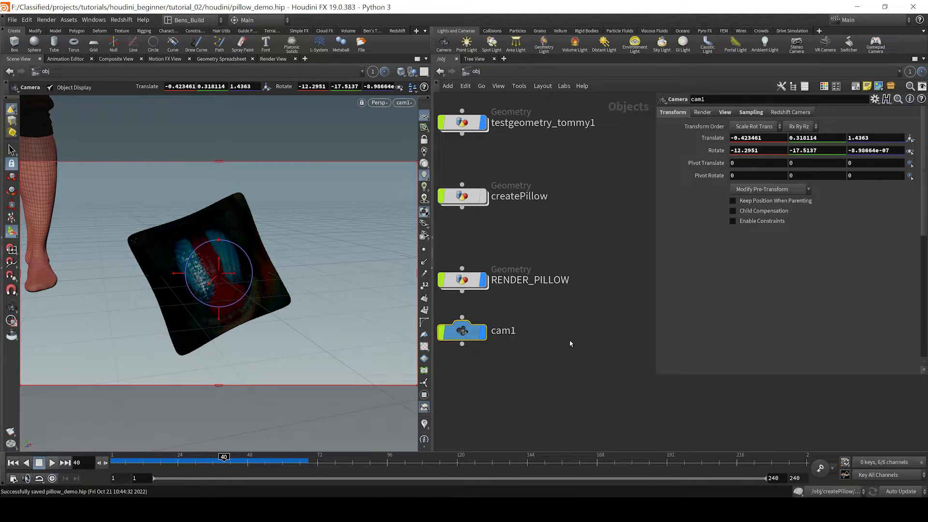
scroll(554, 350, down, 3)
click(558, 352)
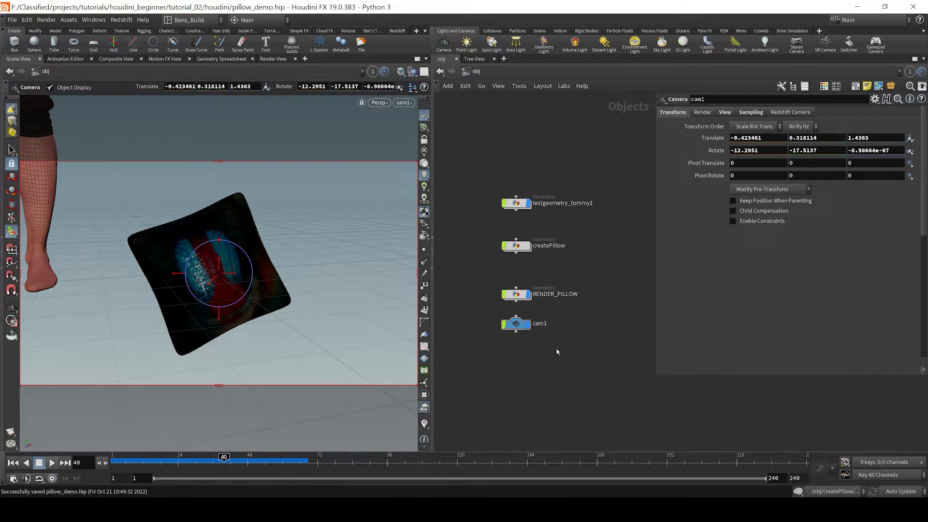
key(Tab)
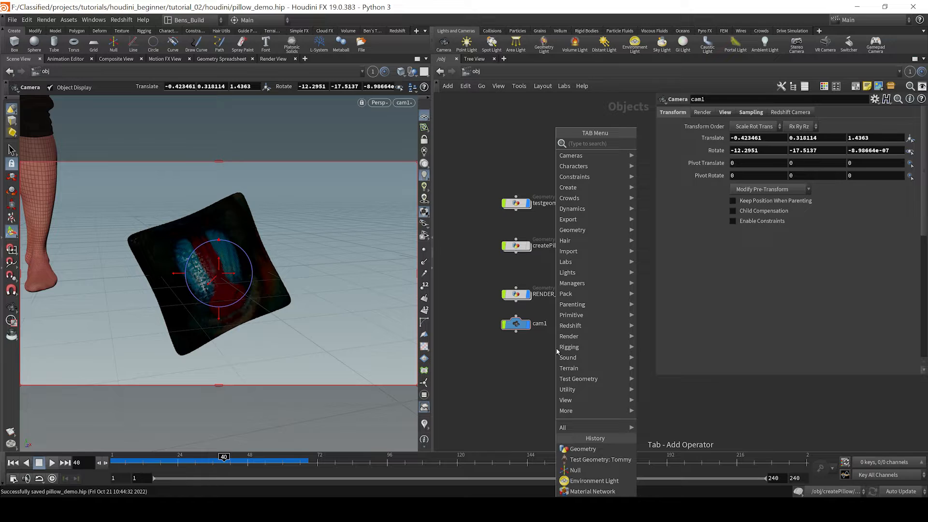
text(e)
key(Return)
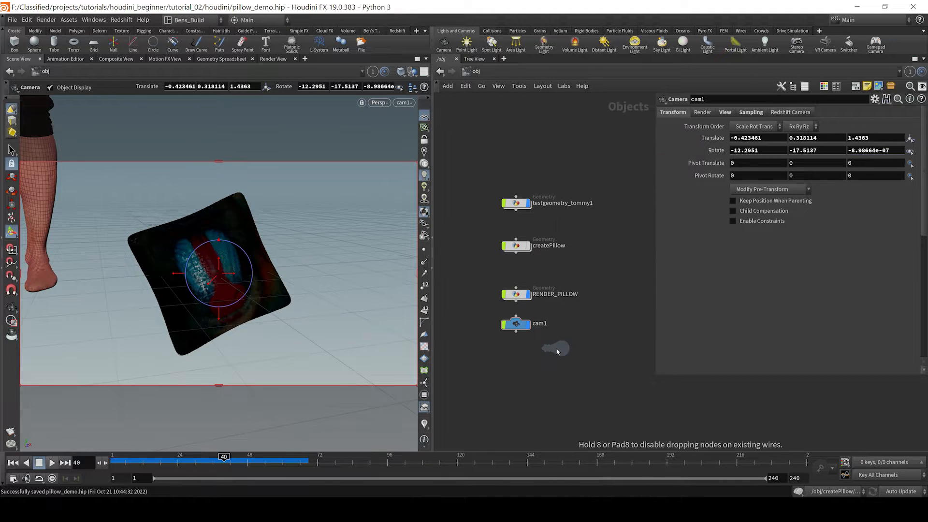
click(555, 348)
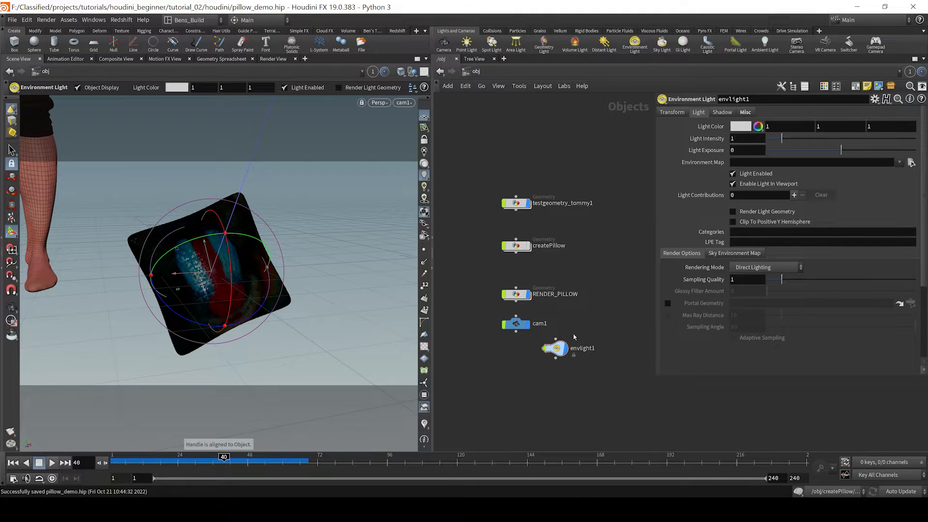
key(ctrl+s)
Render /out/mantra1 through /obj/cam1 in the Render View and inspect the pillow up close.
click(278, 60)
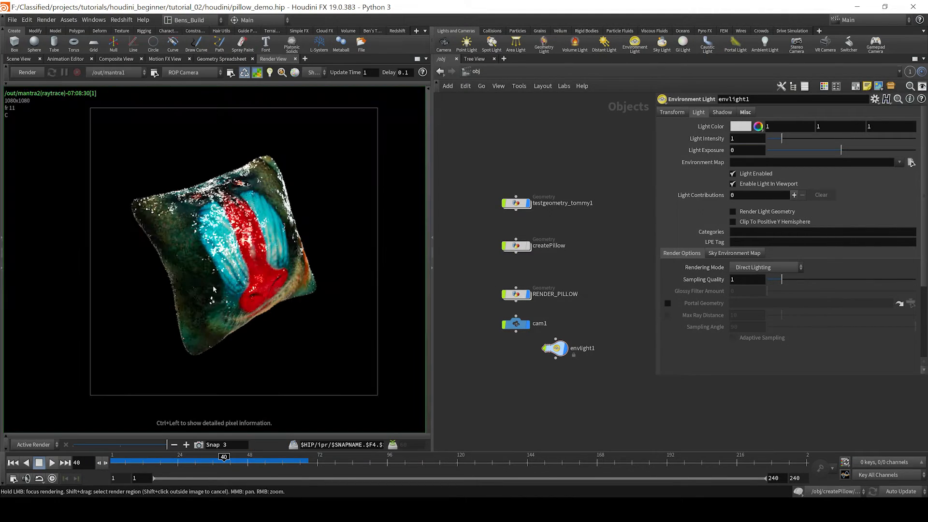
click(182, 72)
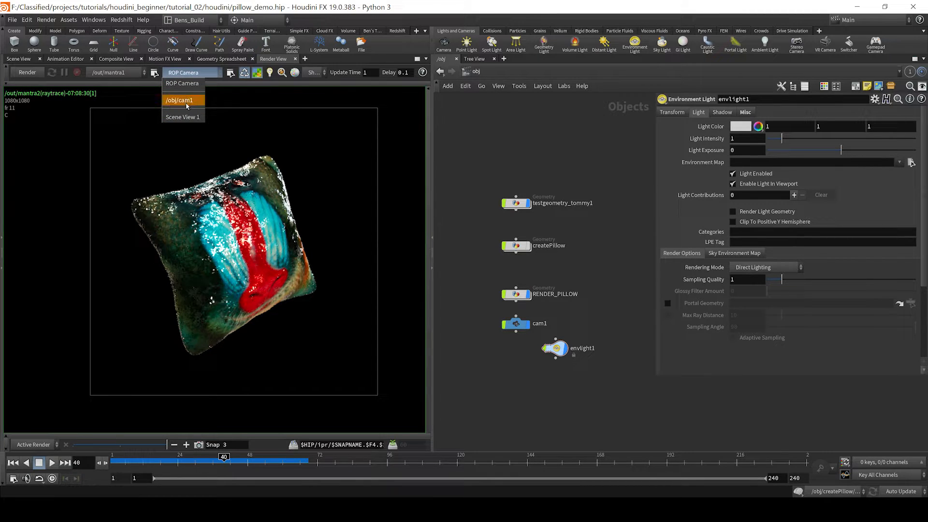
click(184, 100)
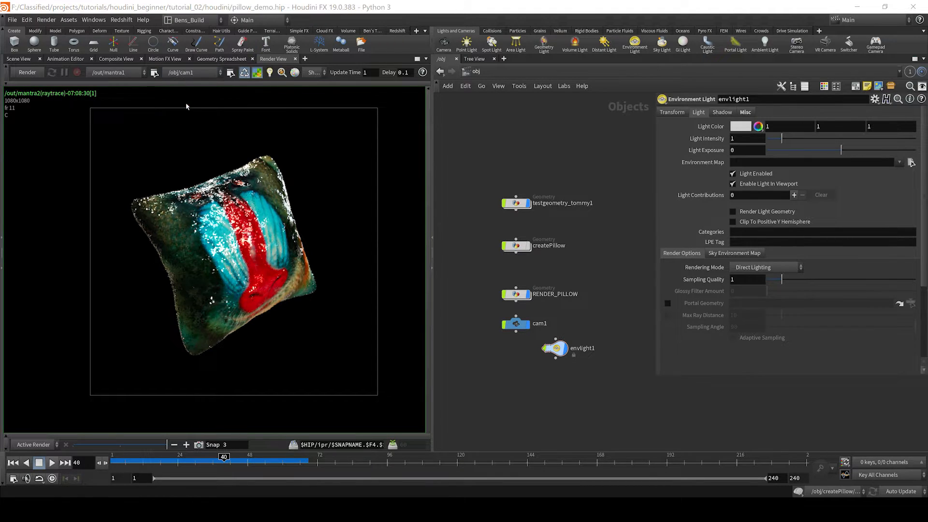
click(24, 72)
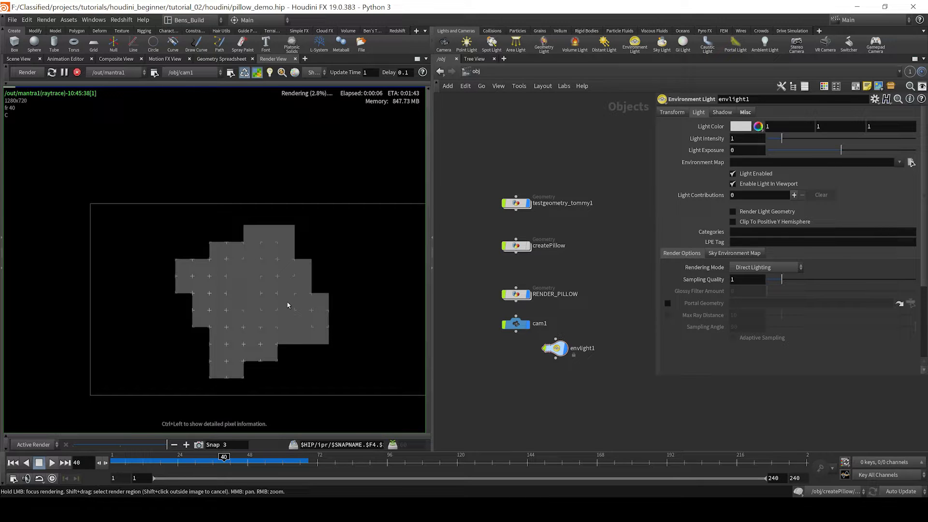
middle_drag(287, 305, 262, 270)
right_drag(204, 279, 274, 270)
scroll(261, 279, up, 1)
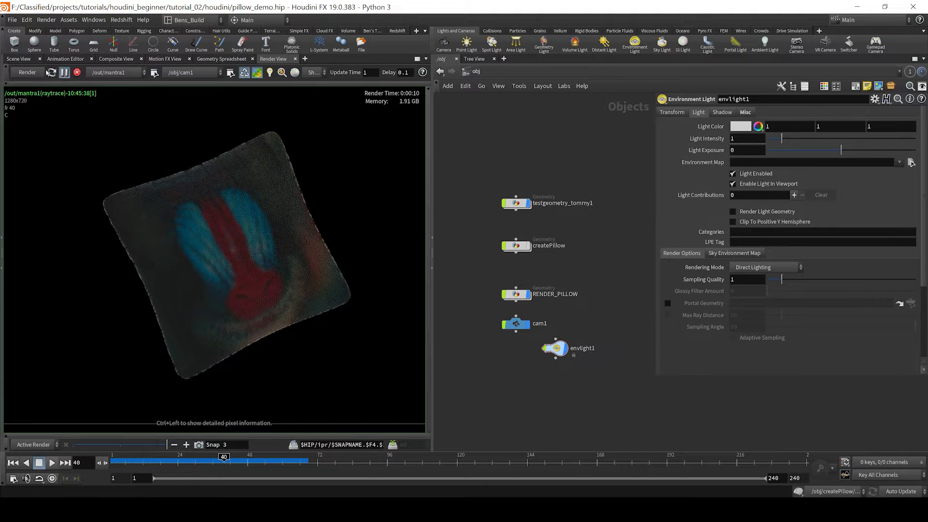
Turn the scene view to see the pillow from the side and create an Area Light from that view.
click(20, 59)
mouse_move(379, 272)
alt+mouse_down()
mouse_move(255, 259)
mouse_move(307, 271)
alt+mouse_up()
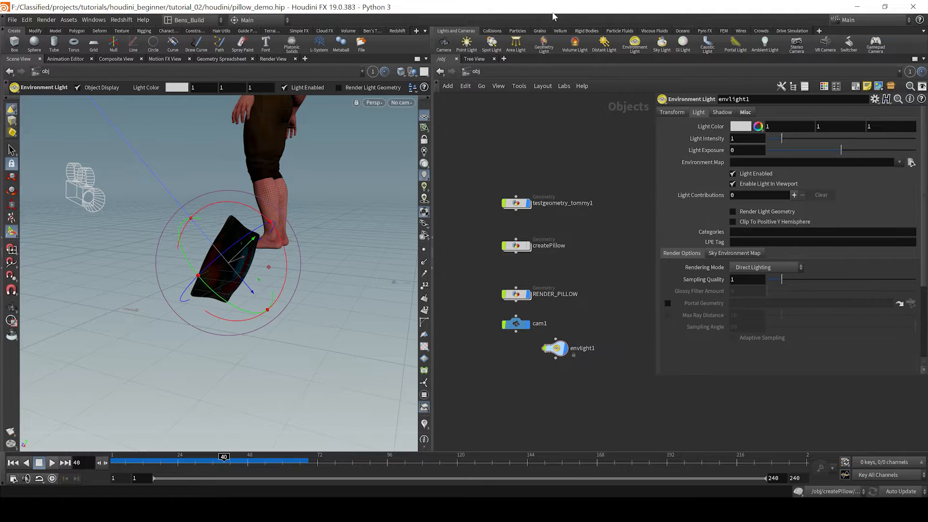
ctrl+click(516, 44)
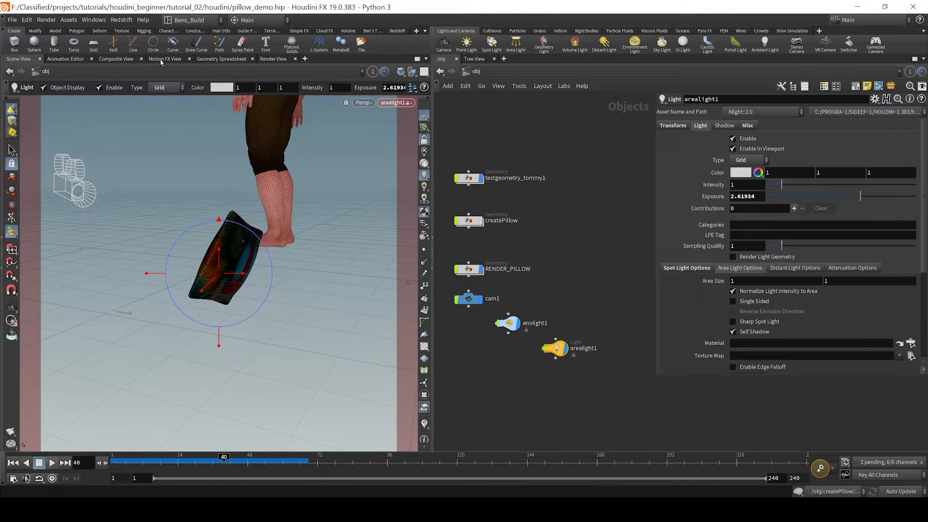
Inspect the area-lit pillow up close in the Render View.
click(273, 59)
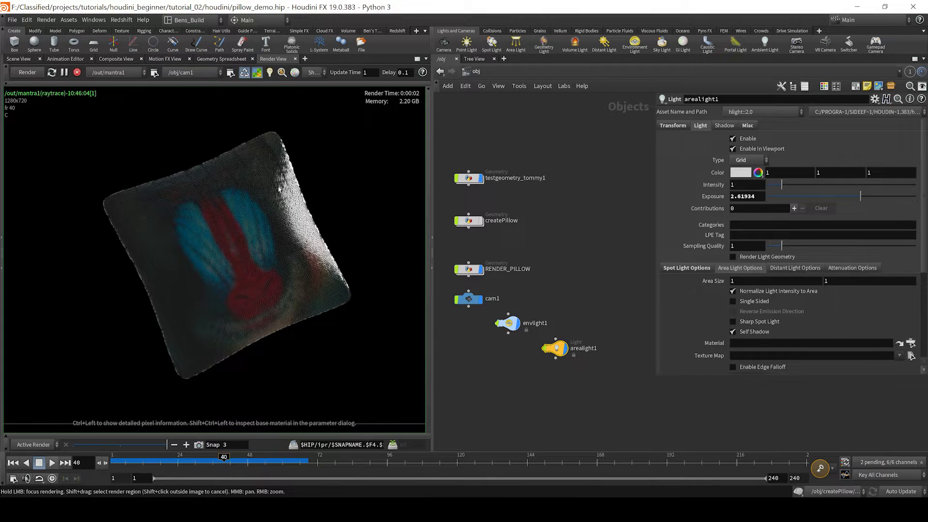
scroll(252, 185, up, 8)
middle_drag(257, 199, 281, 183)
scroll(269, 150, down, 6)
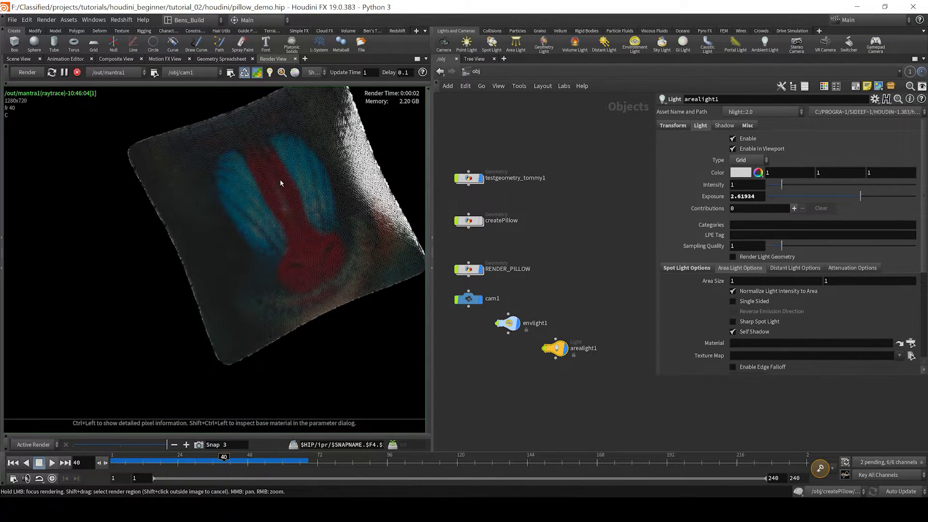
scroll(281, 183, down, 4)
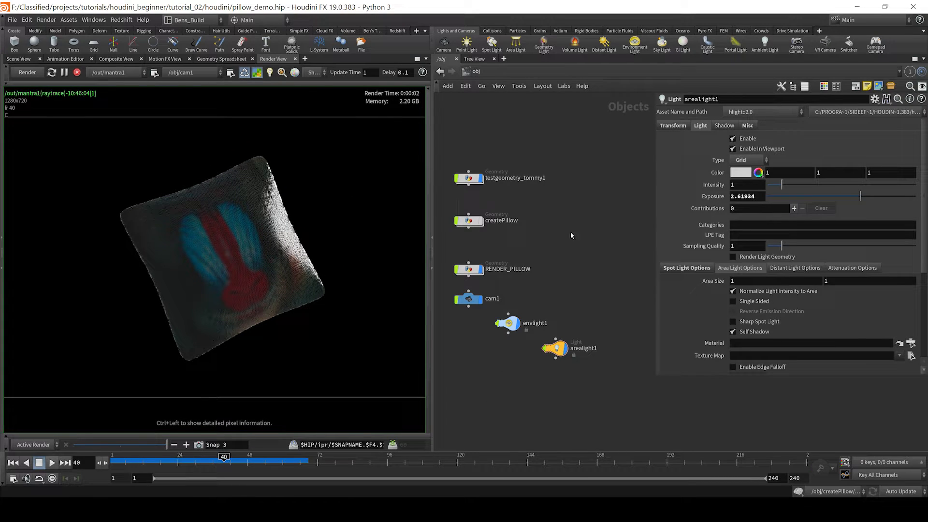
In matnet1, set the sequin shader's Roughness to .01 and its Metallic to .5.
key(2)
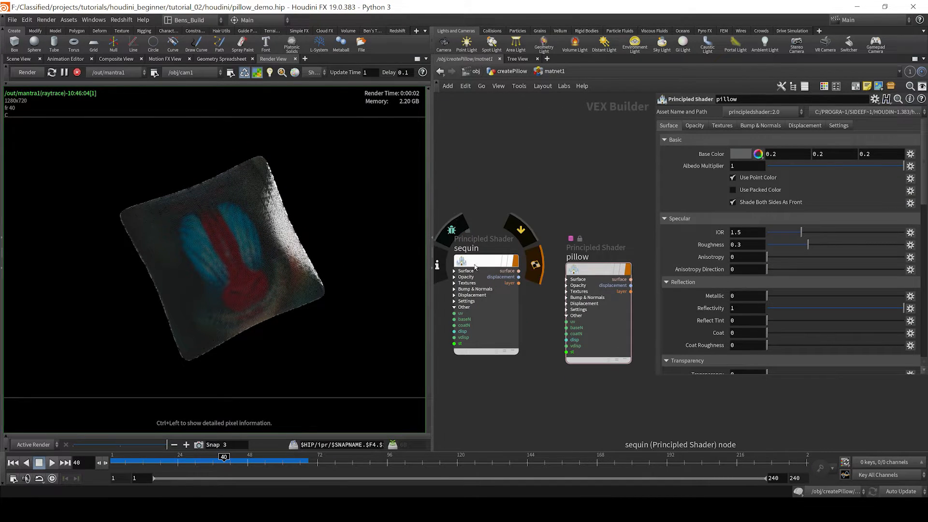
mouse_move(594, 272)
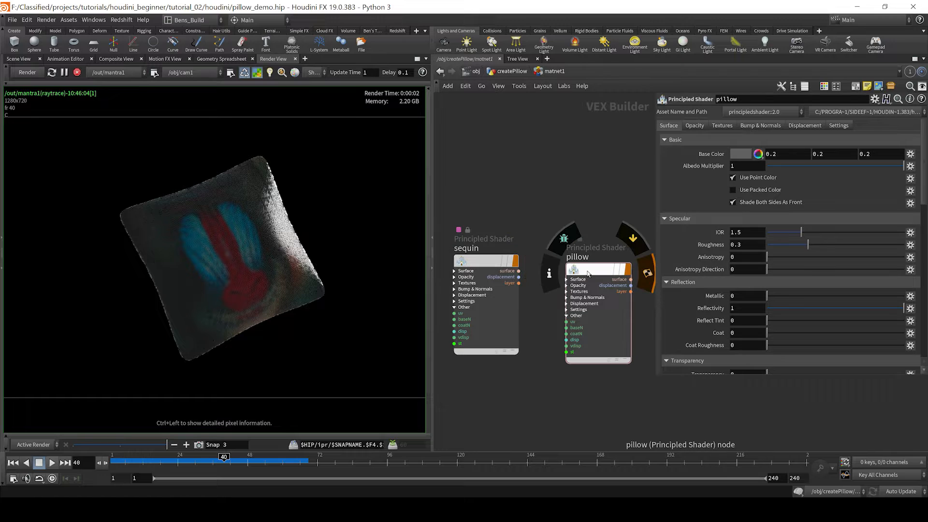
click(499, 264)
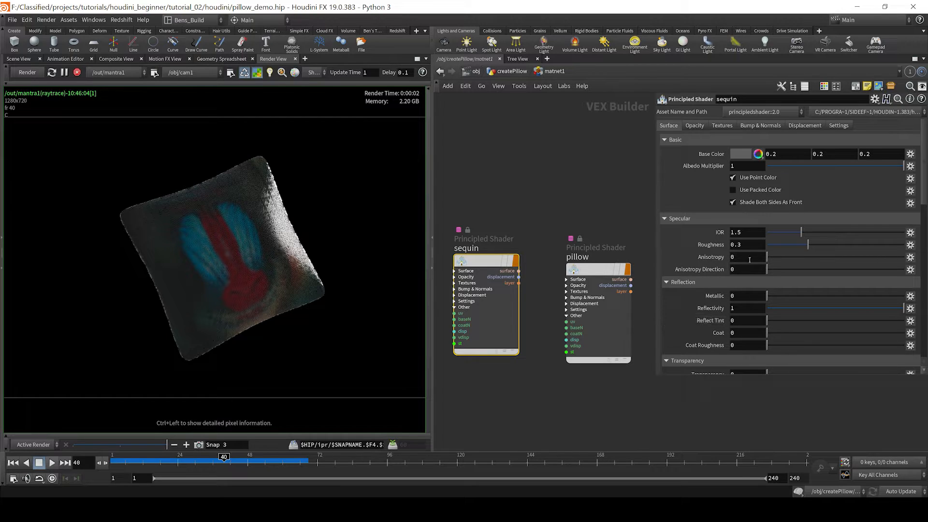
drag(755, 246, 633, 250)
text(.01)
key(Return)
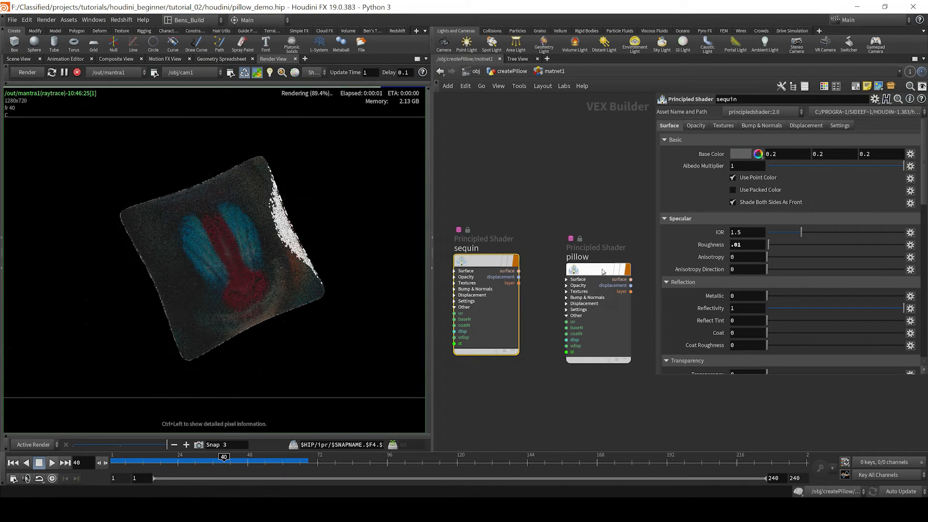
click(741, 298)
text(.5)
key(Return)
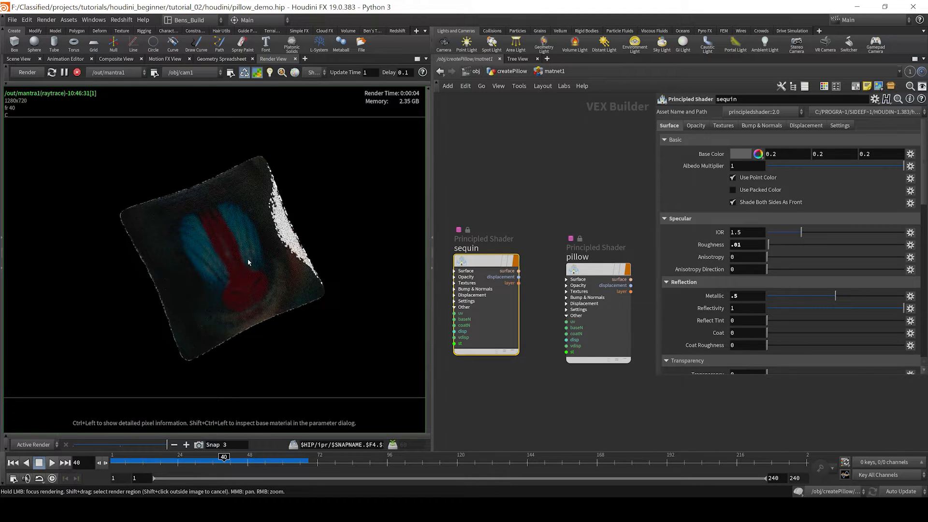
Examine the sequin highlights and colours up close in the updated render.
scroll(252, 269, up, 2)
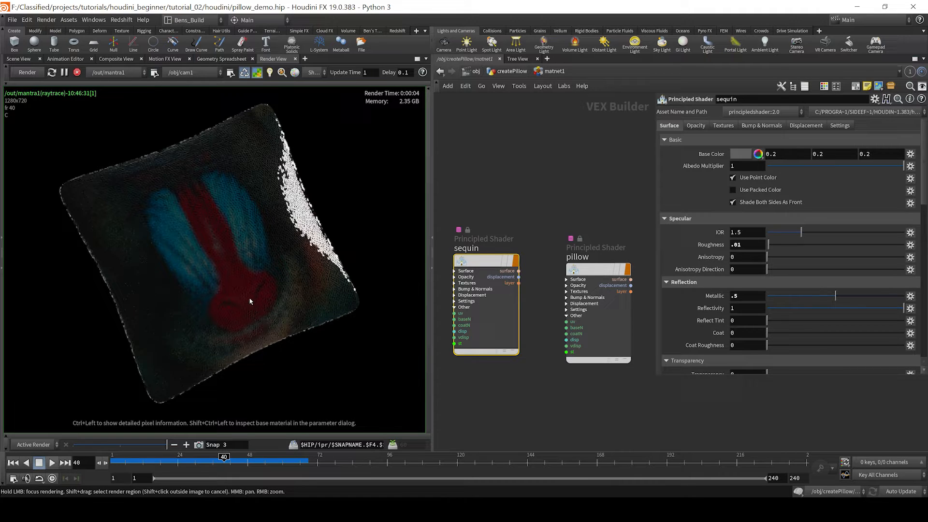
scroll(285, 319, up, 8)
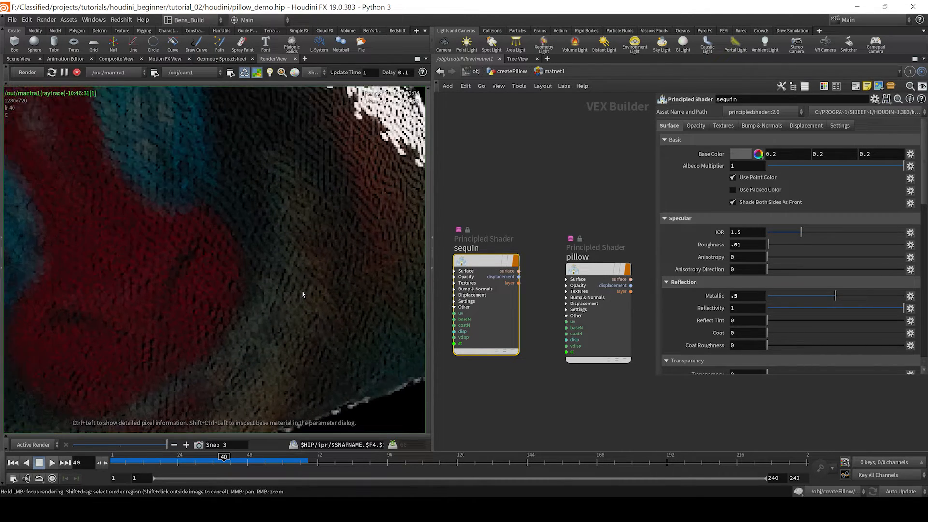
scroll(250, 317, down, 8)
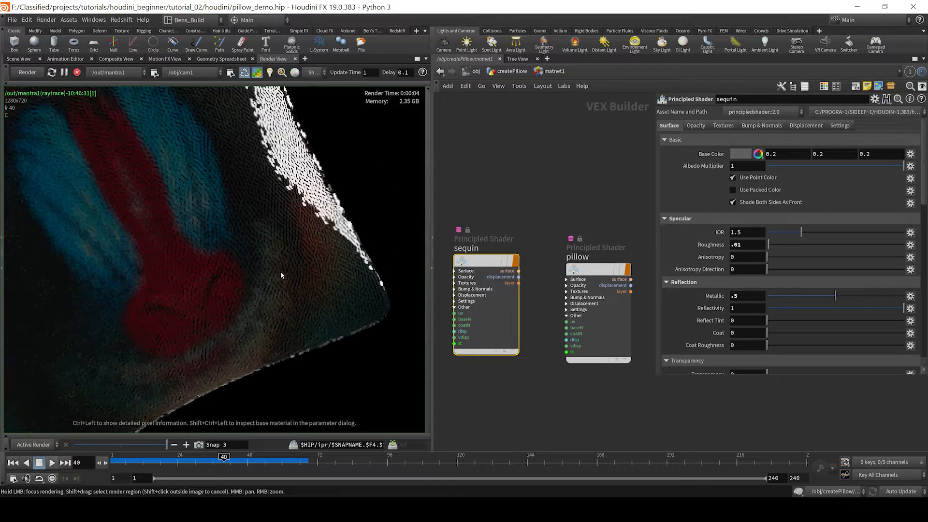
scroll(345, 275, up, 8)
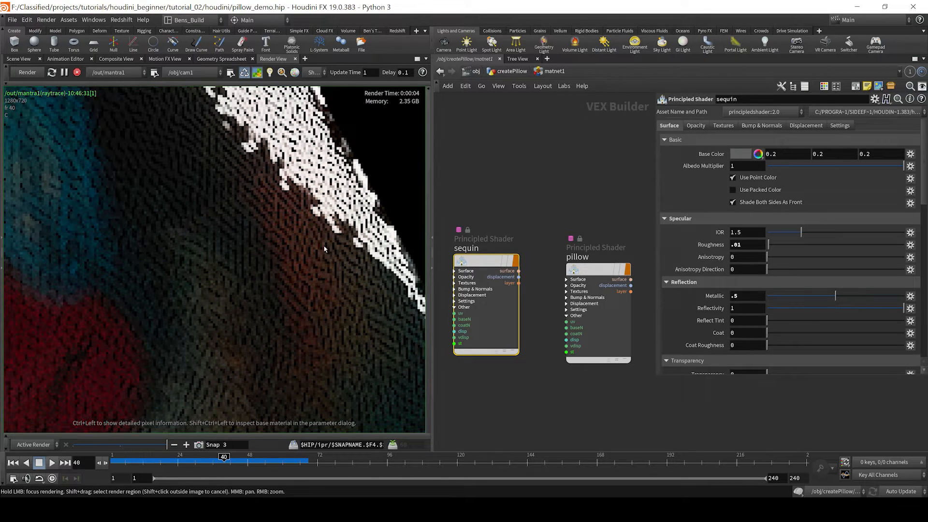
scroll(330, 274, down, 8)
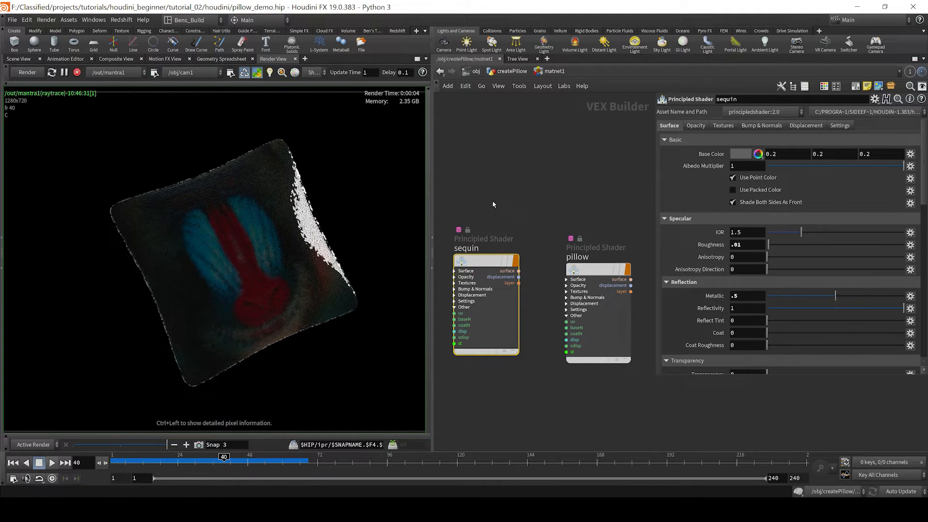
Go up to the createPillow network and turn the scene view to face the pillow's printed front.
click(21, 59)
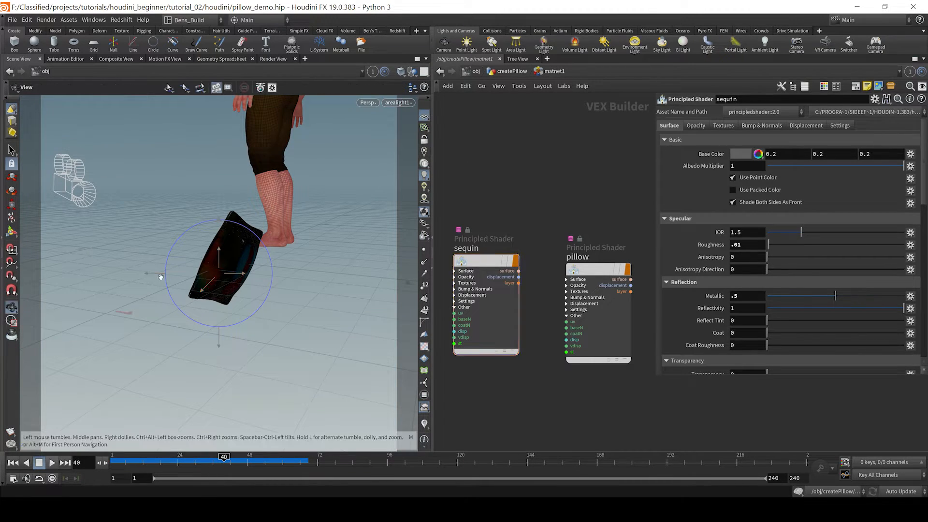
key(Return)
key(u)
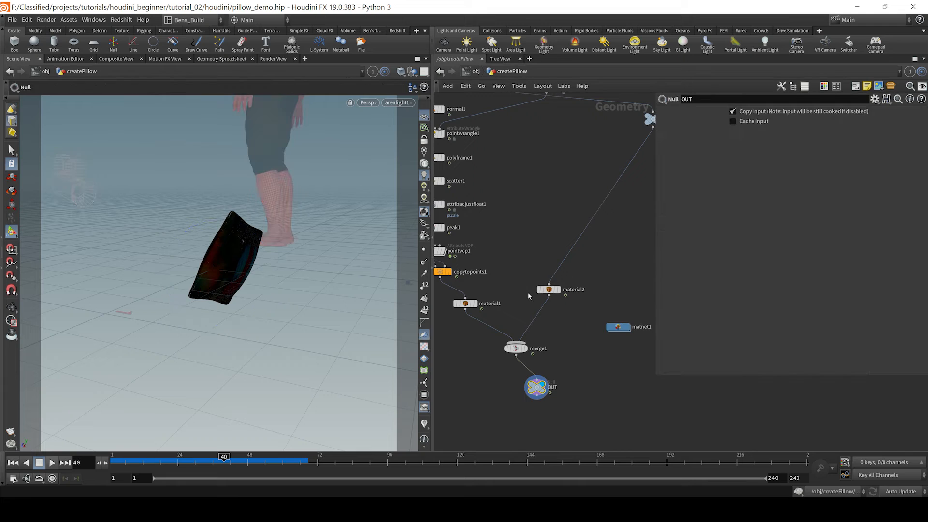
key(g)
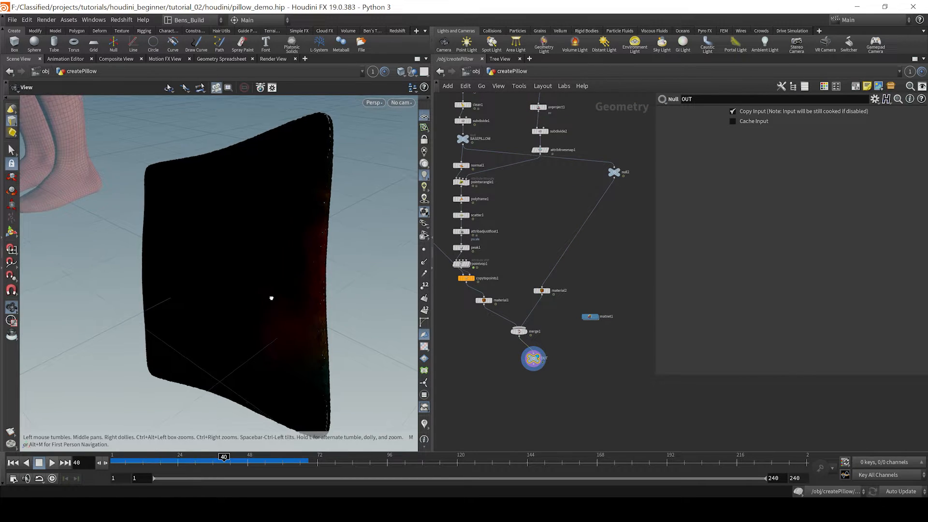
alt+drag(270, 297, 322, 270)
key(Escape)
drag(251, 319, 247, 283)
key(Return)
scroll(485, 298, up, 5)
middle_drag(486, 298, 503, 302)
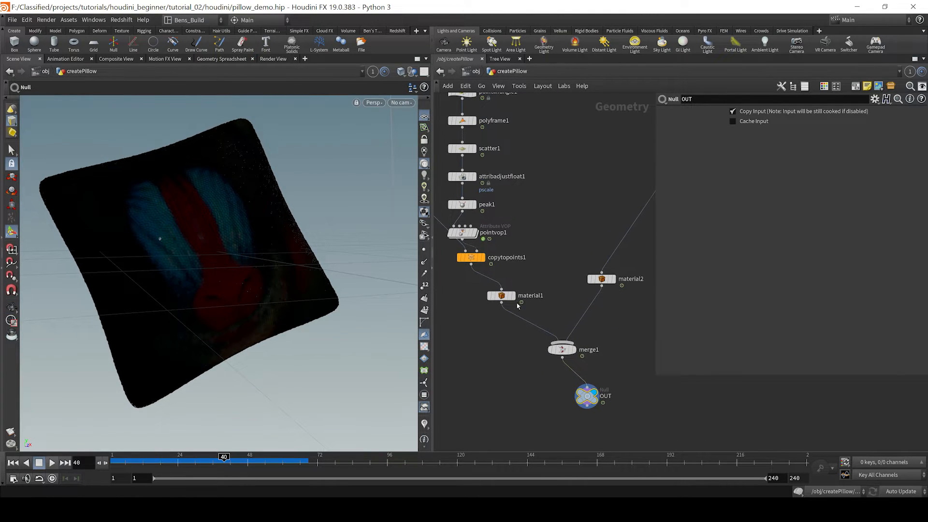
Insert a Normal node after material1 and another after material2, and display the one on the sequin branch.
drag(503, 303, 458, 317)
key(Tab)
text(normal)
key(Return)
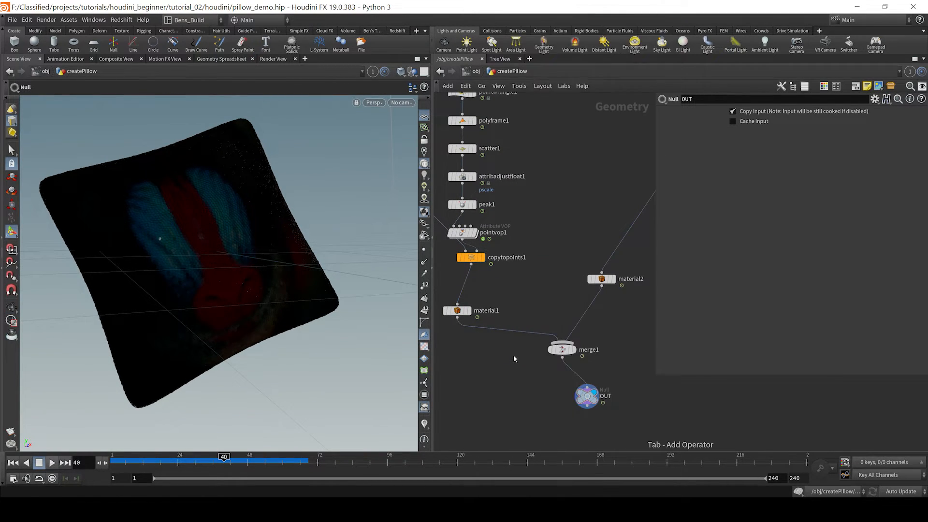
click(514, 357)
drag(515, 357, 463, 342)
click(470, 338)
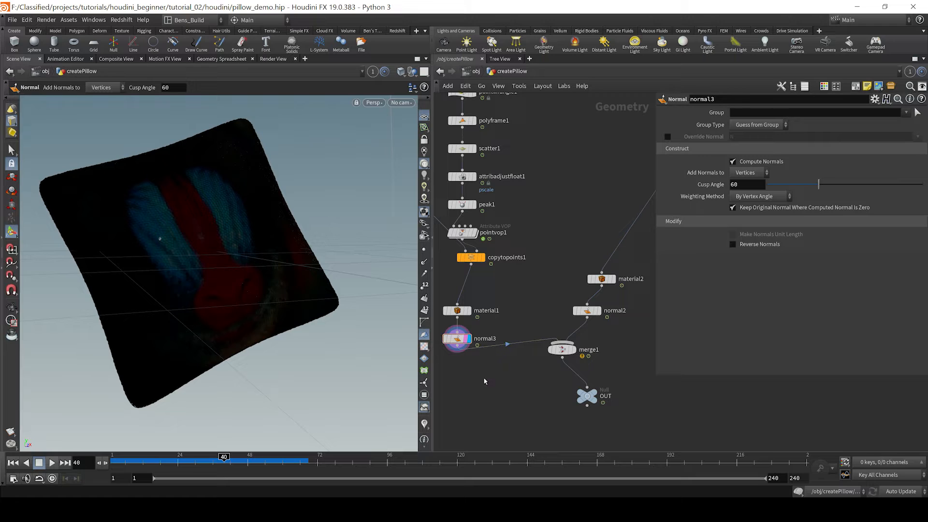
Add an Attribute Noise Vector node below normal3.
middle_drag(484, 377, 509, 356)
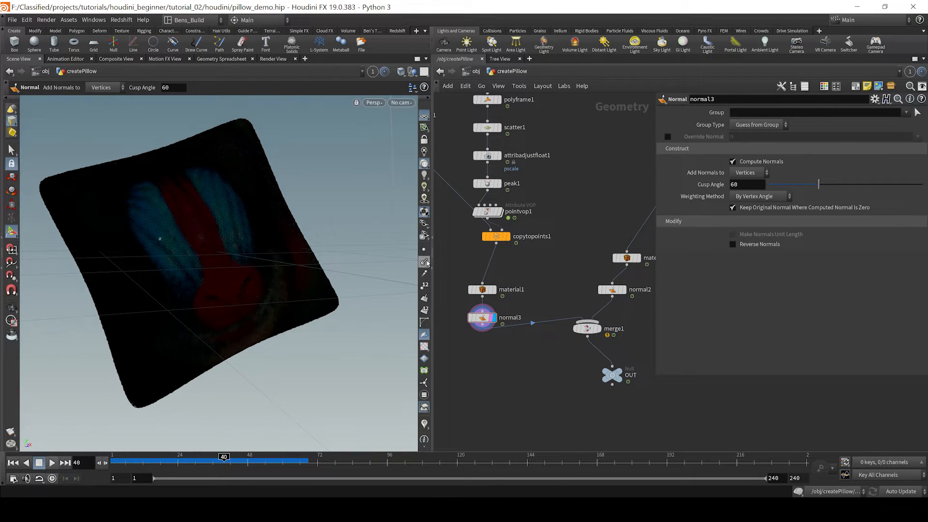
click(425, 262)
click(424, 264)
key(Tab)
text(att no)
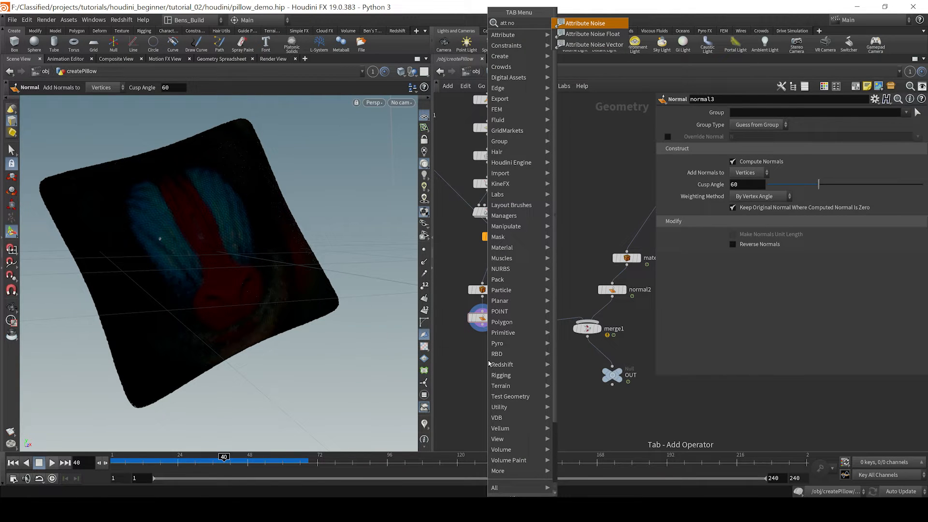
key(Down)
key(Down)
key(Return)
click(488, 361)
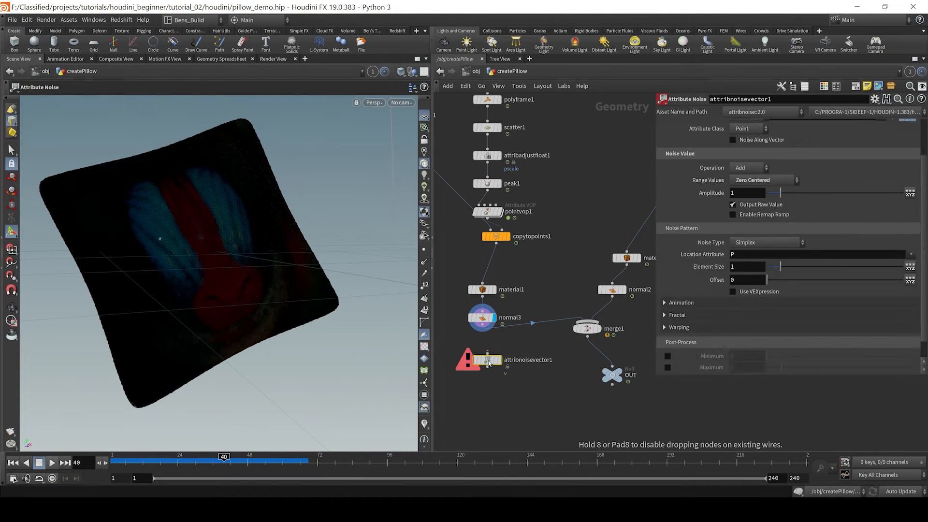
Make the noise affect the N attribute with class Vertex, and wire its node between normal3 and merge1.
scroll(761, 218, up, 3)
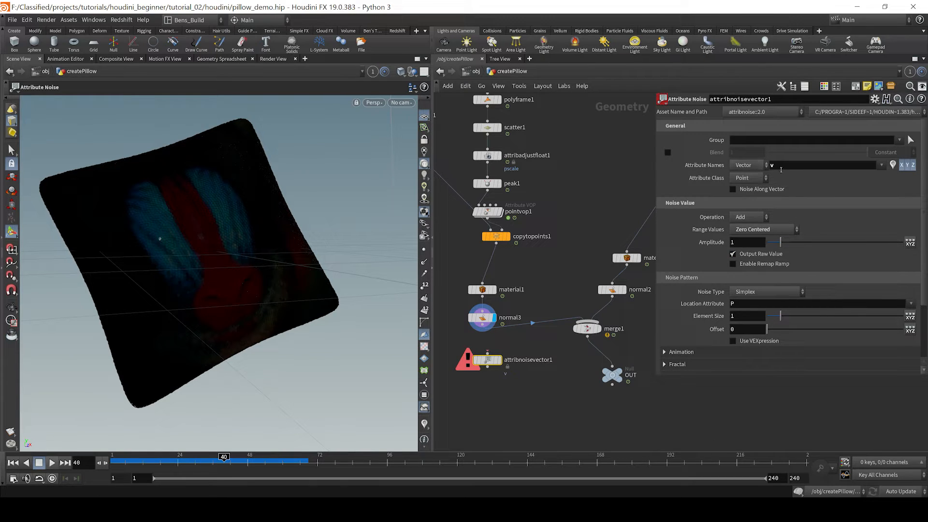
double_click(781, 166)
text(N)
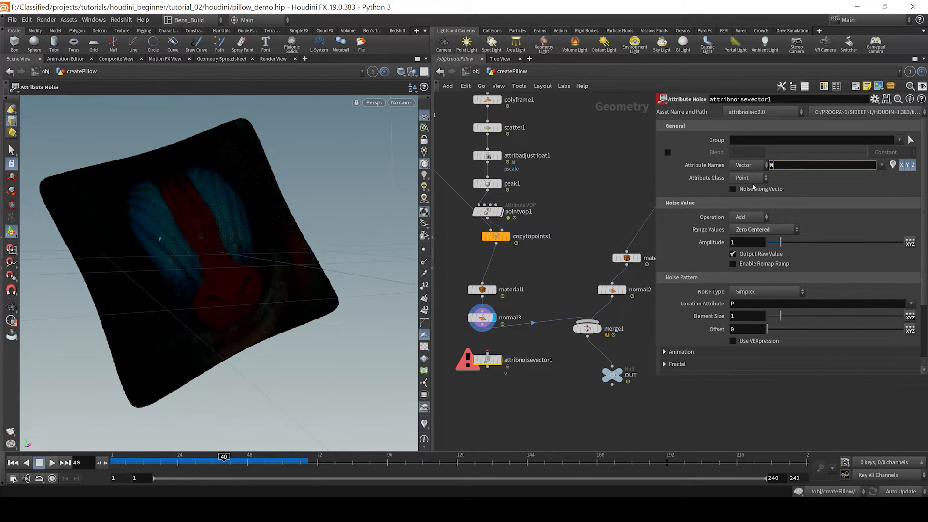
click(748, 178)
click(744, 190)
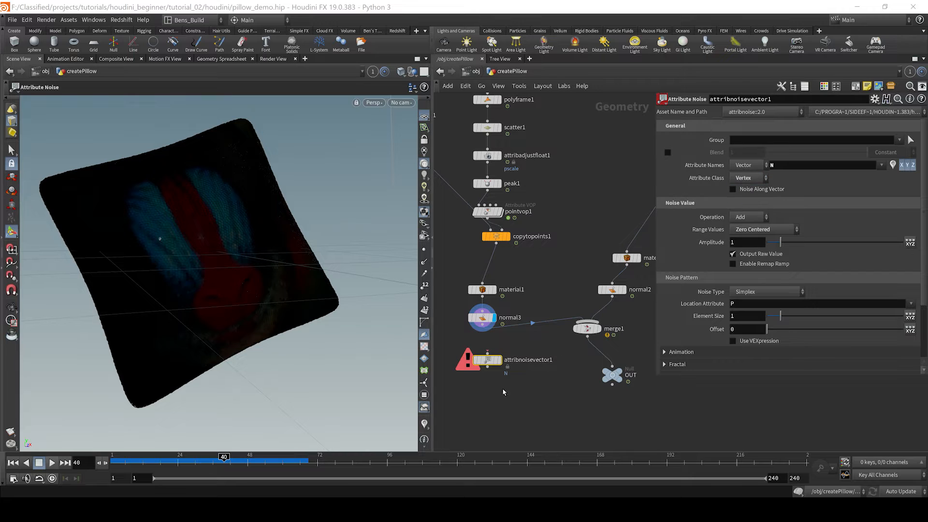
drag(492, 364, 480, 349)
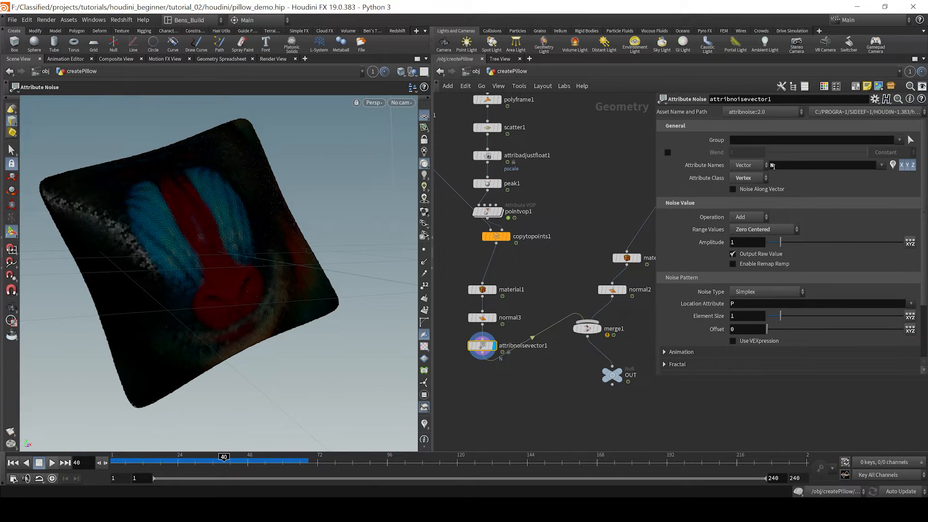
Set the noise Element Size to 0.07, then resume updating in the Render View and inspect the pillow.
drag(781, 315, 769, 322)
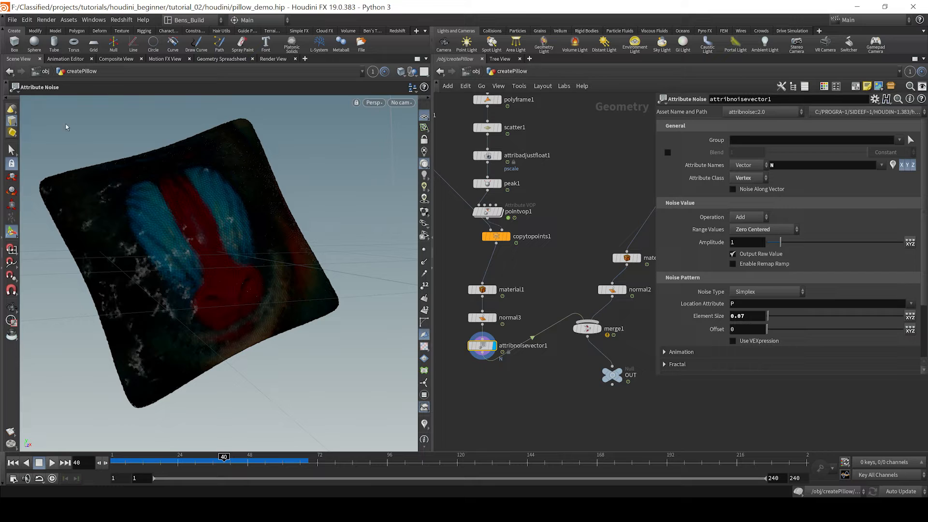
click(267, 59)
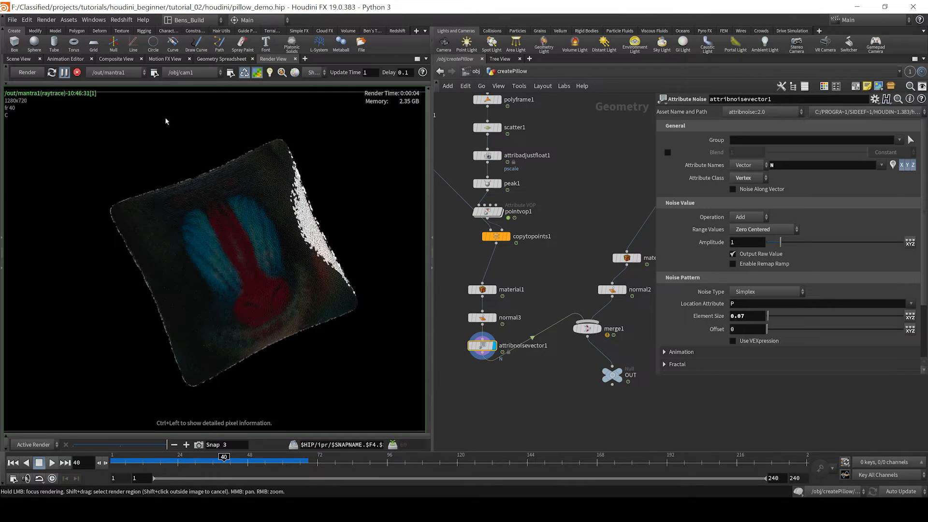
click(64, 74)
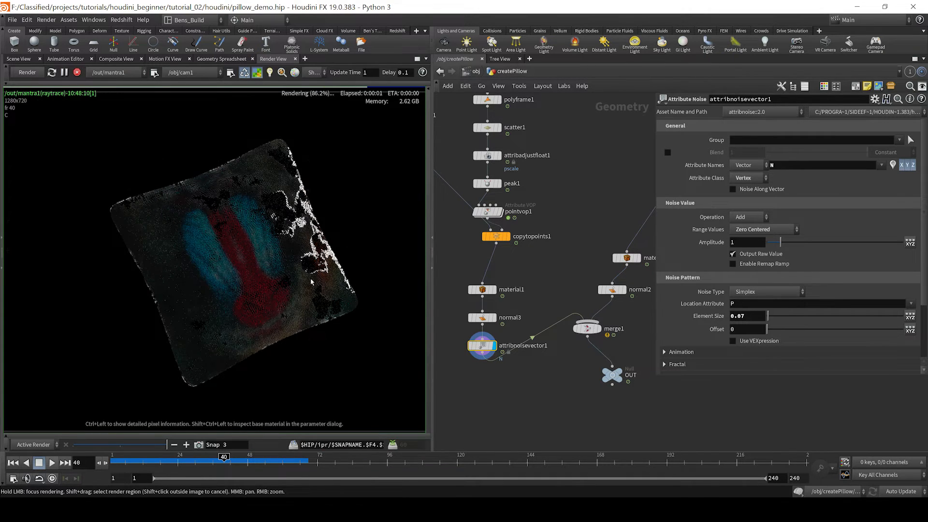
scroll(274, 234, up, 3)
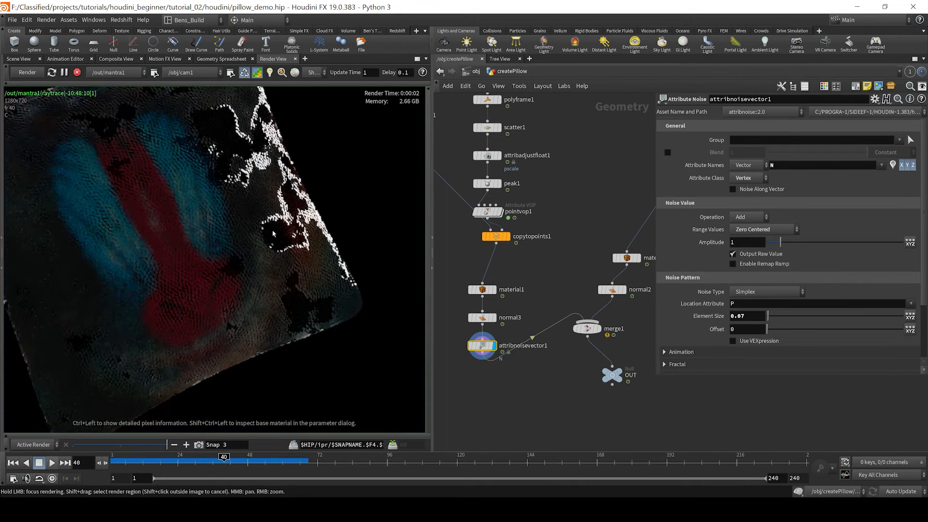
scroll(273, 234, down, 2)
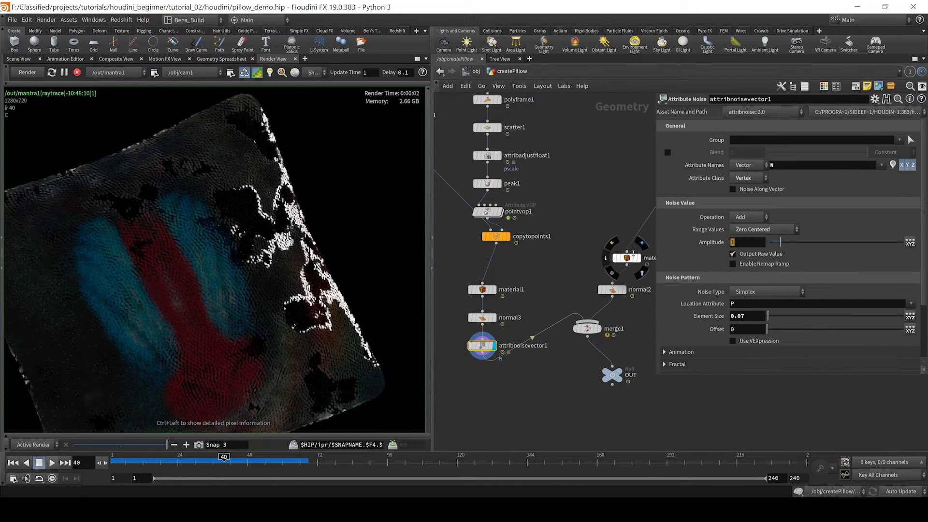
Try noise Amplitude values of .1 and .5 on attribnoisevector1 and compare the sequin highlights in the render.
text(.1)
key(Return)
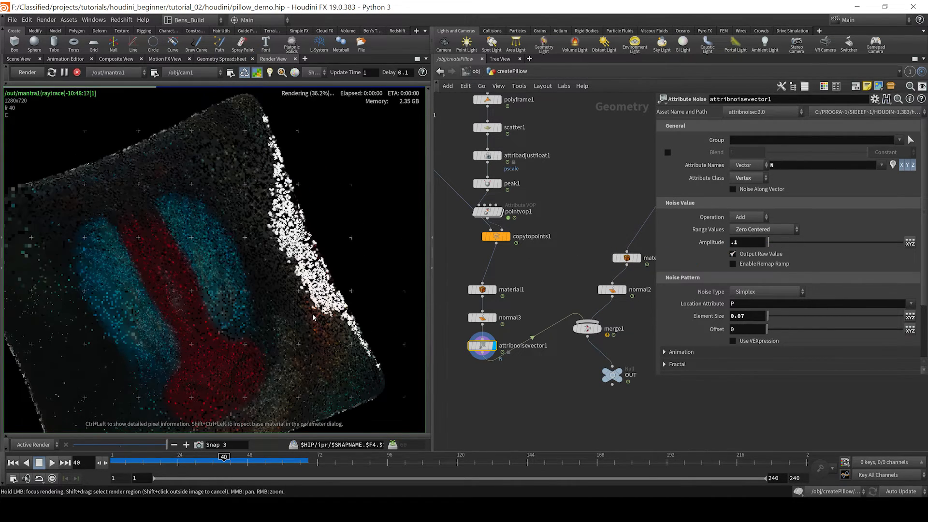
scroll(313, 317, down, 2)
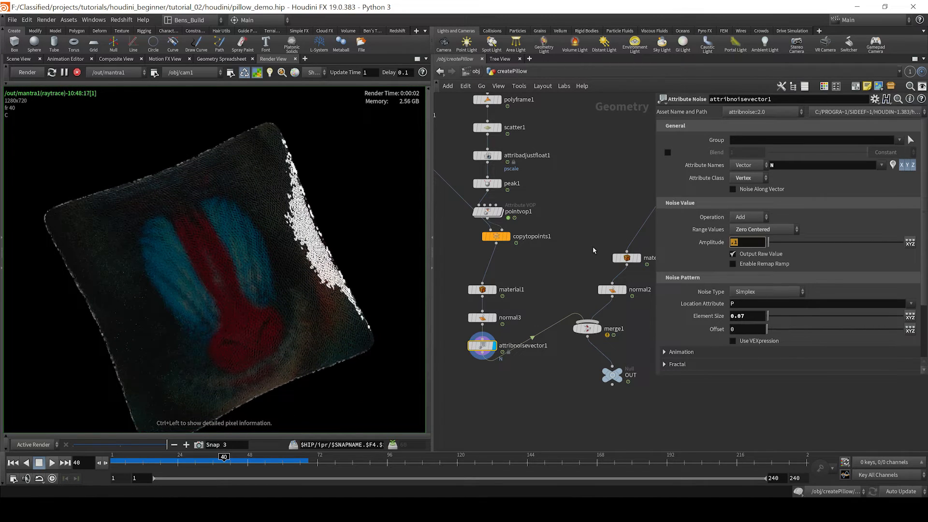
text(.5)
key(Return)
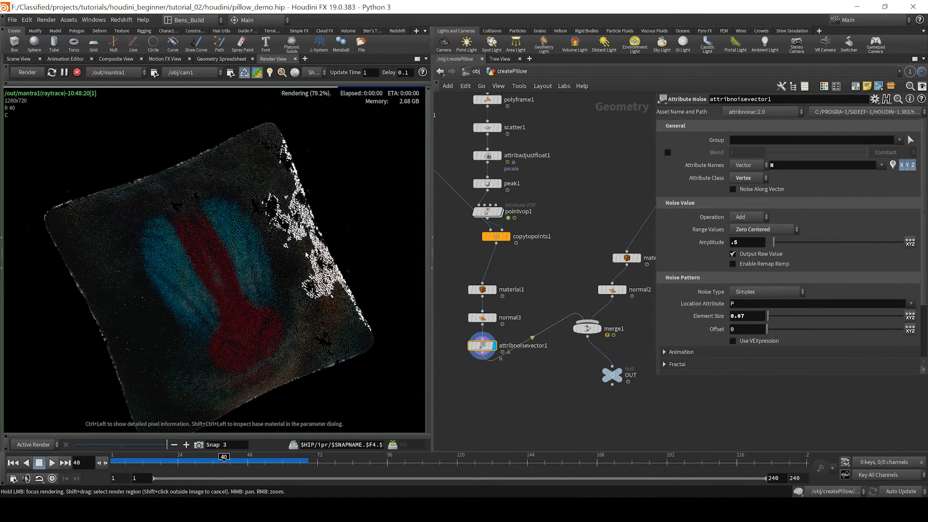
scroll(317, 195, down, 2)
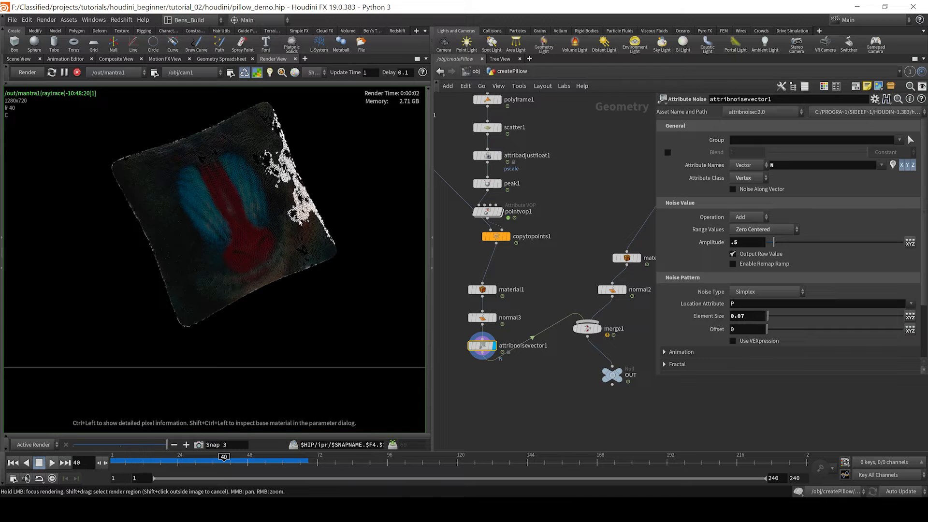
scroll(304, 216, up, 4)
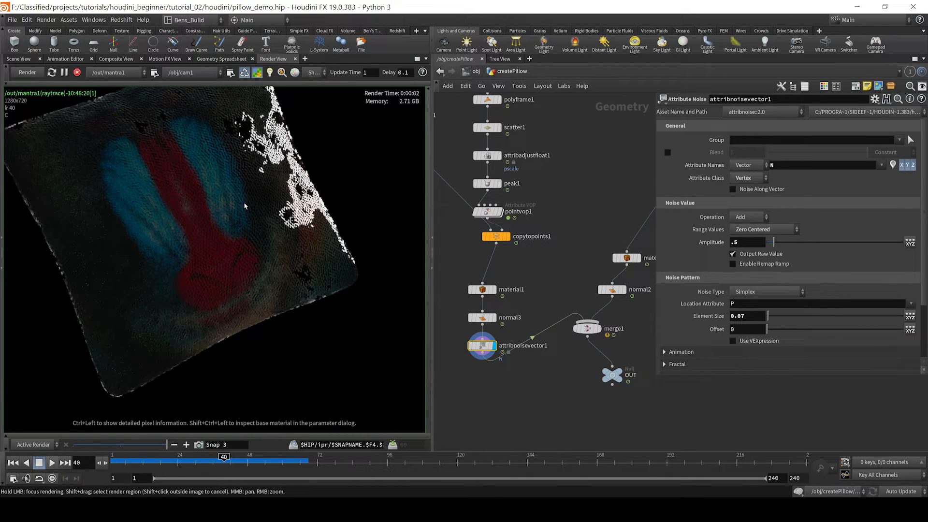
scroll(245, 207, down, 2)
Set attribnoisevector1's Element Size to .14 and its Amplitude to .2.
double_click(756, 320)
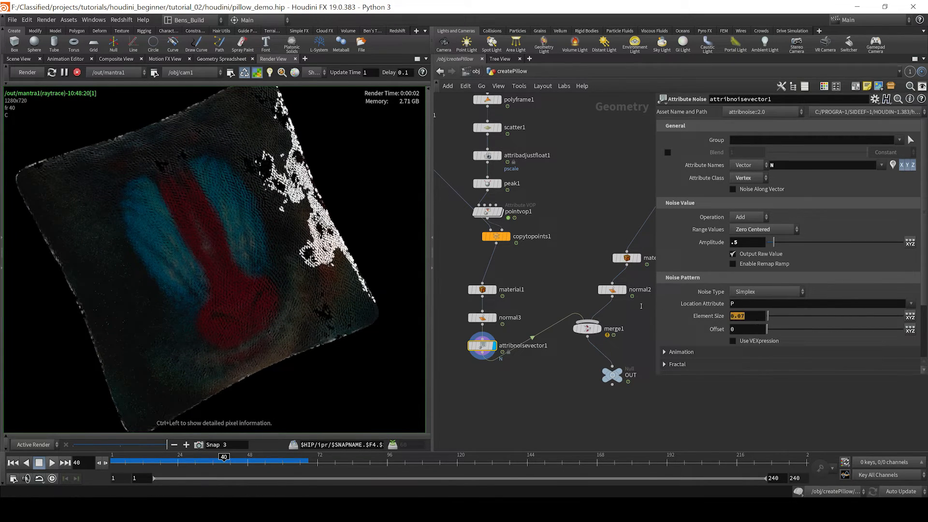
text(.14)
key(Return)
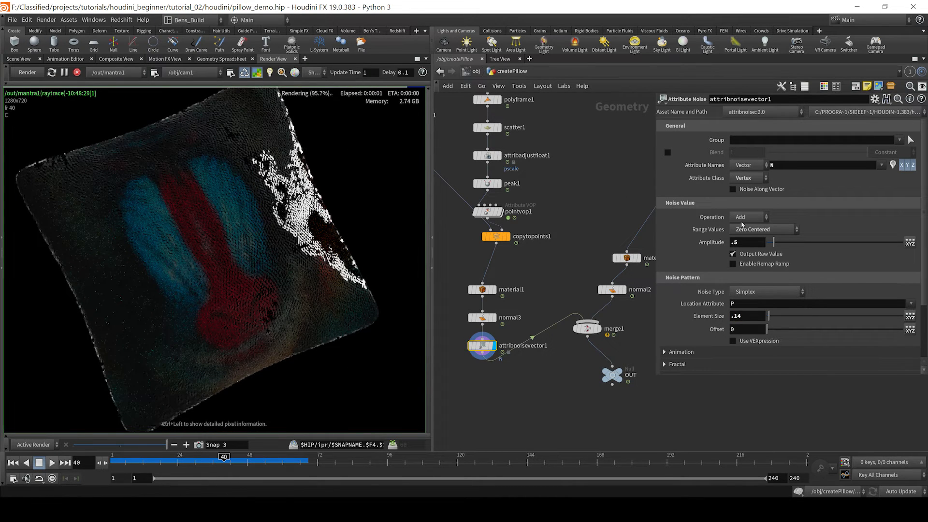
double_click(747, 243)
text(.2)
key(Return)
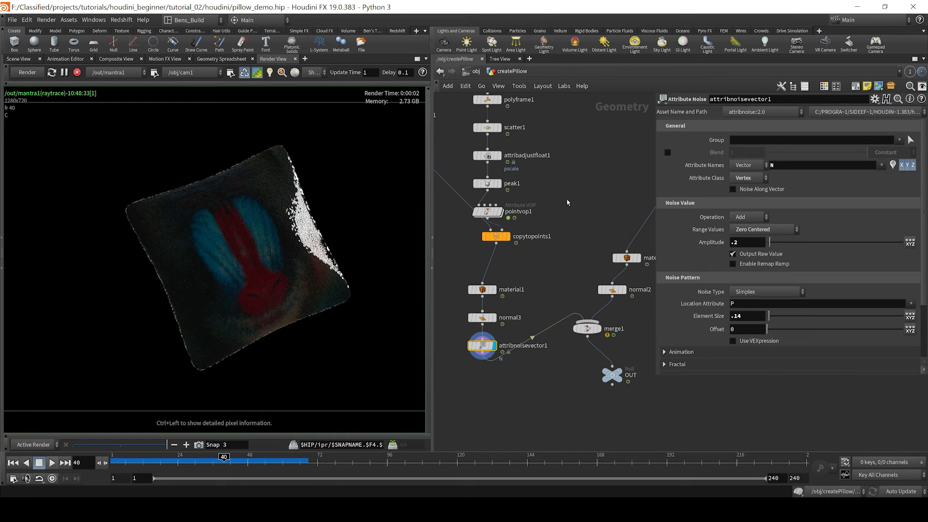
Move the copytopoints1 node slightly to the left beneath pointvop1.
drag(502, 239, 481, 240)
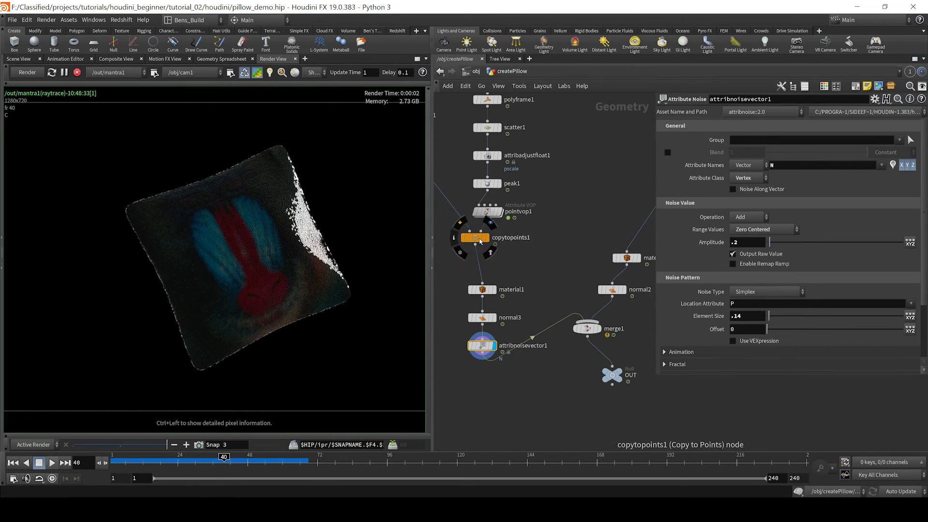